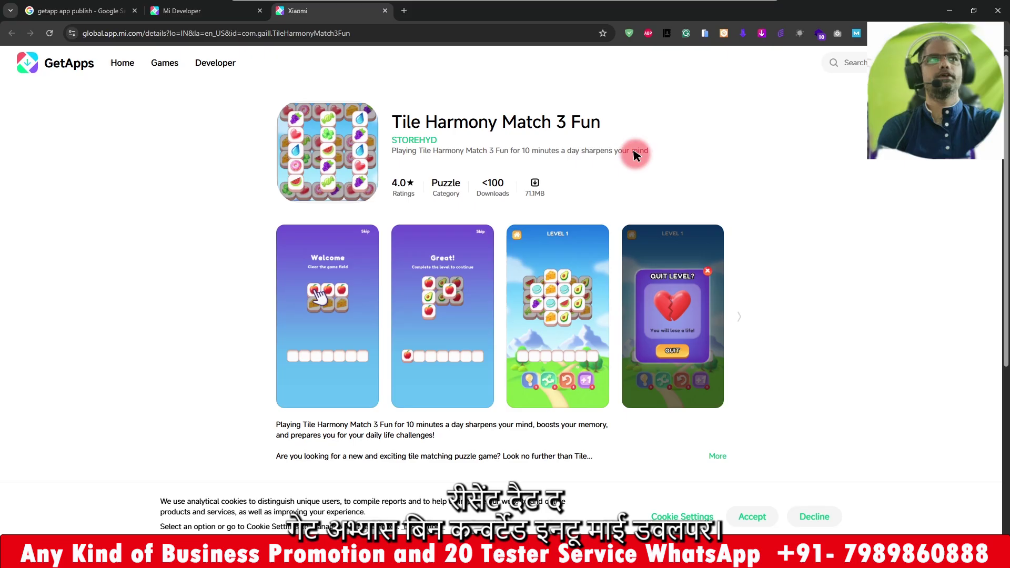
Step: Compare the version and status of Tile Harmony Match 3 Fun in the developer console's app list with its GetApps store page
{"action": "left_click", "coordinate": [179, 10]}
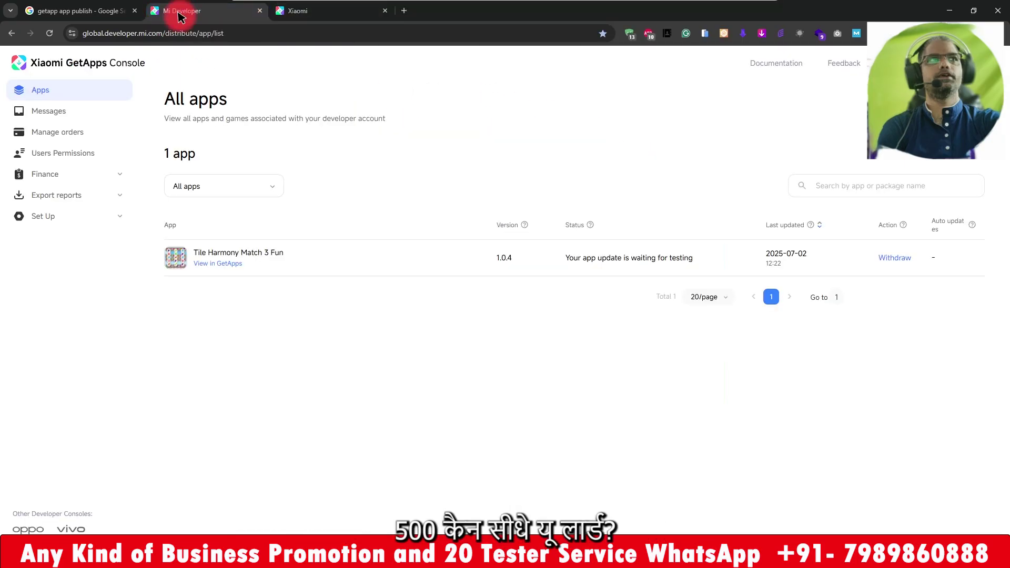
{"action": "left_click", "coordinate": [306, 10]}
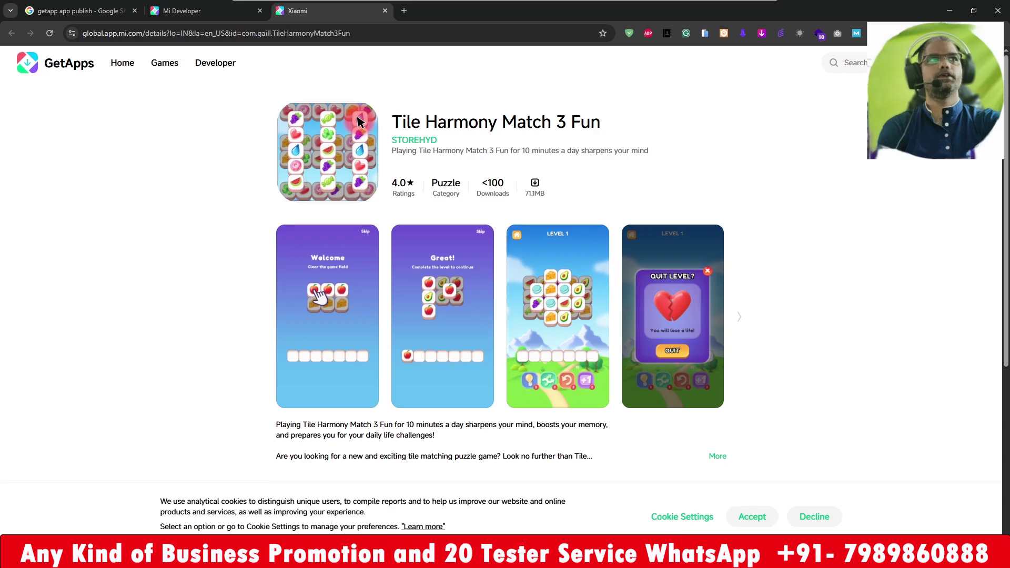
{"action": "scroll", "coordinate": [446, 215], "scroll_direction": "down", "scroll_amount": 5}
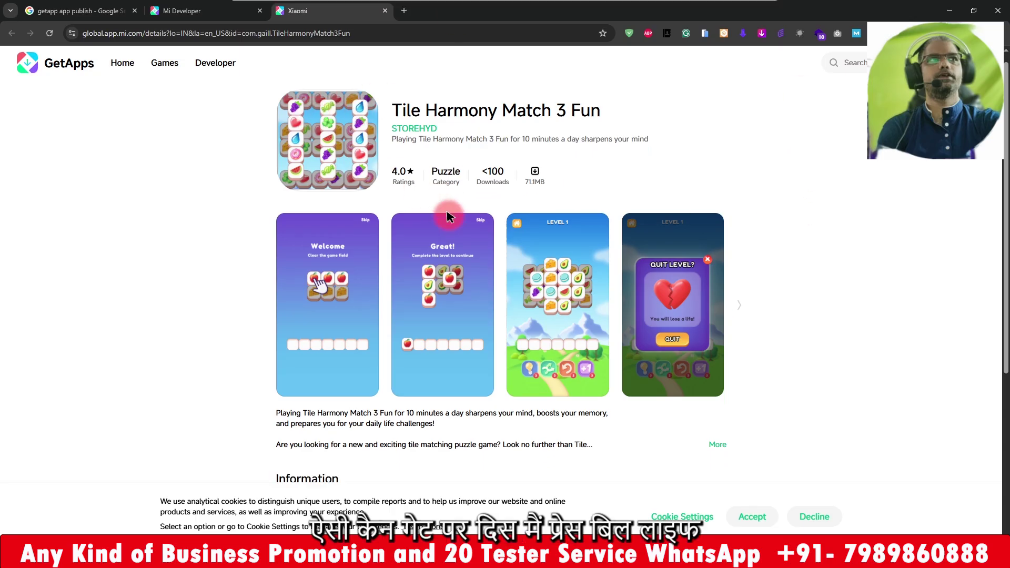
{"action": "scroll", "coordinate": [447, 214], "scroll_direction": "up", "scroll_amount": 5}
{"action": "left_click", "coordinate": [198, 11]}
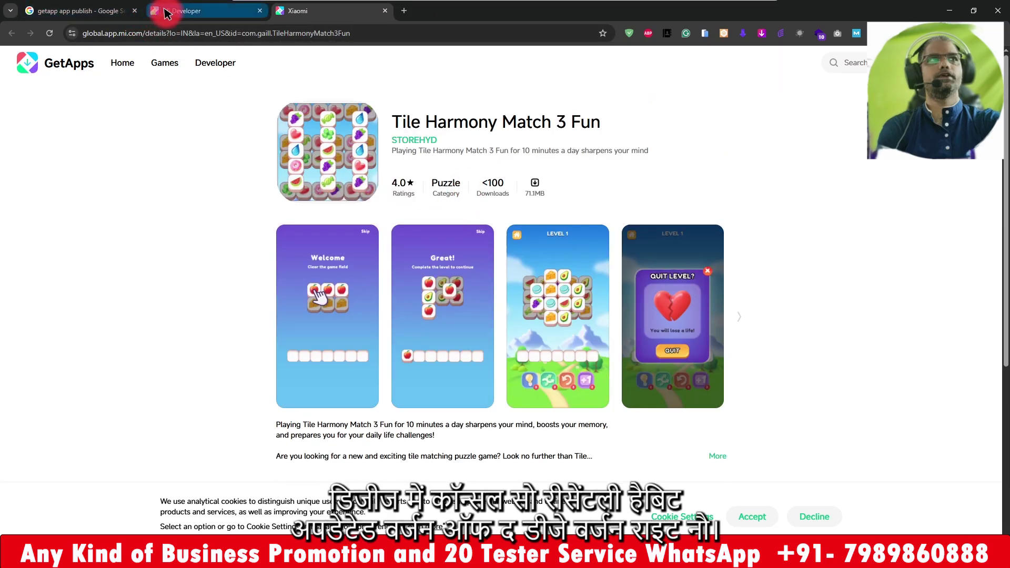
{"action": "left_click", "coordinate": [48, 33]}
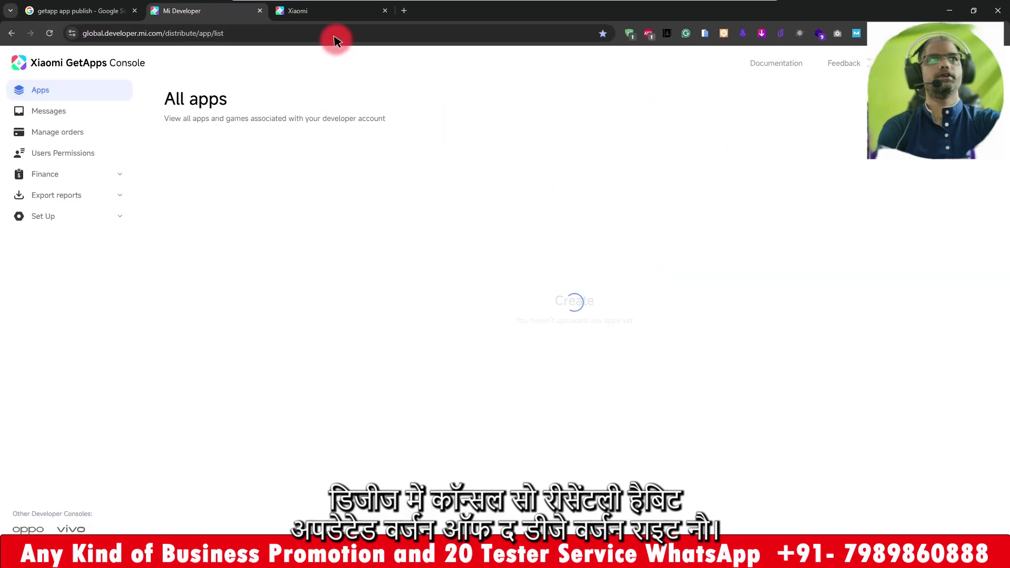
{"action": "left_click", "coordinate": [318, 12]}
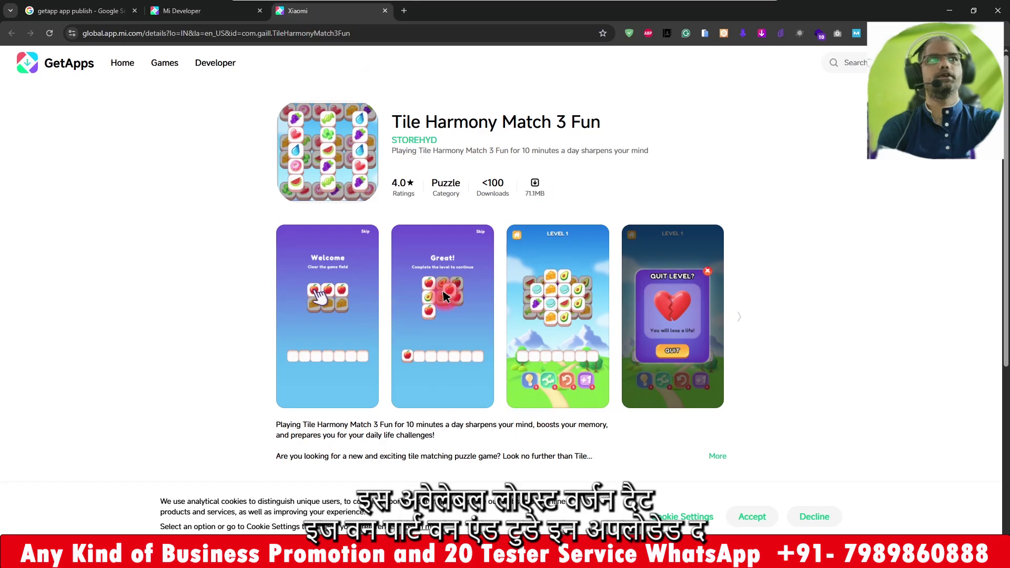
{"action": "scroll", "coordinate": [493, 263], "scroll_direction": "down", "scroll_amount": 5}
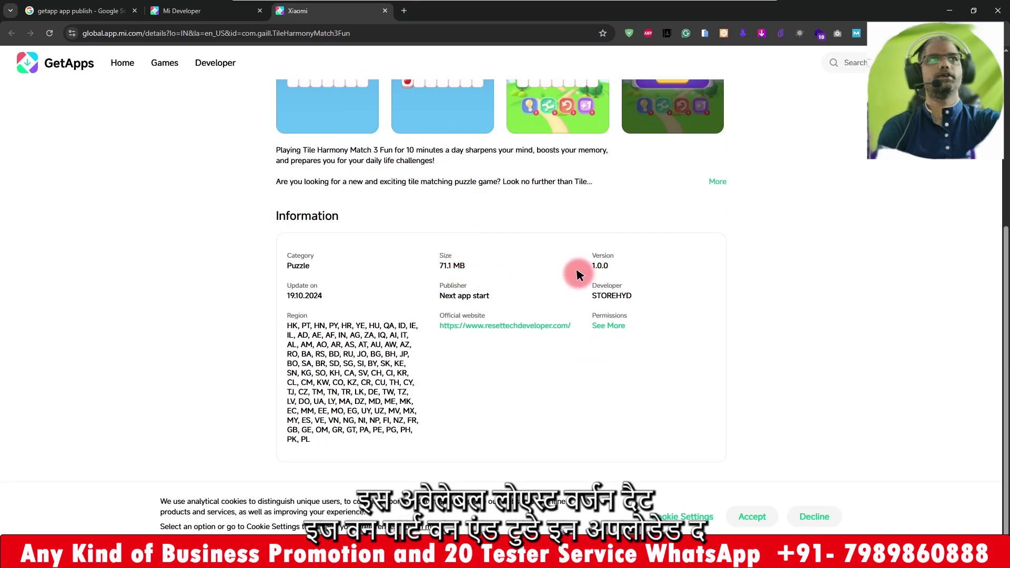
{"action": "left_click_drag", "start_coordinate": [590, 266], "coordinate": [612, 267]}
{"action": "left_click", "coordinate": [216, 11]}
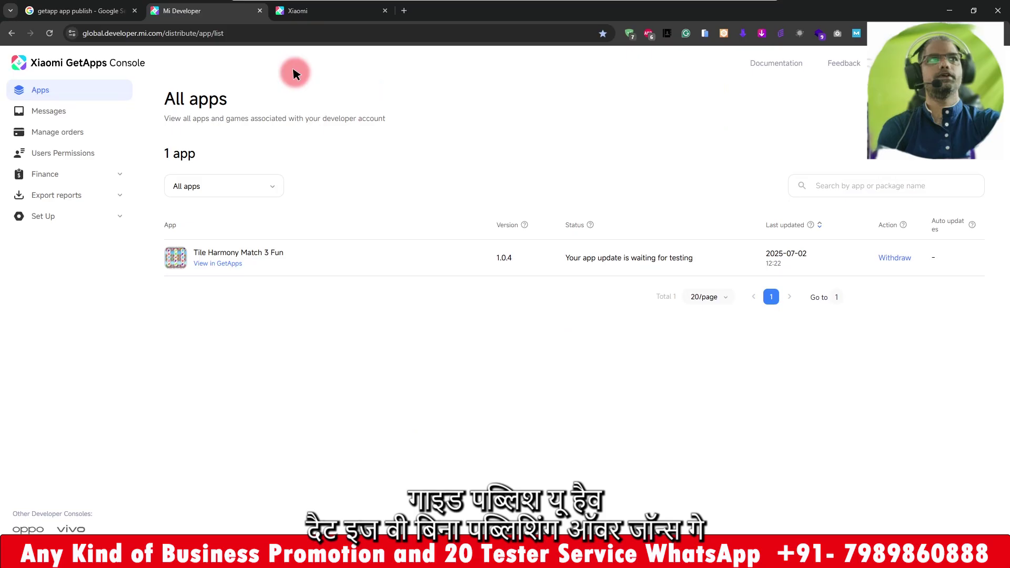
Step: Switch to File Explorer and examine the Jewels Legend 2025 folder, including the JewelLegend_v1.1 project files inside the new code folder
{"action": "key", "text": "alt+Tab"}
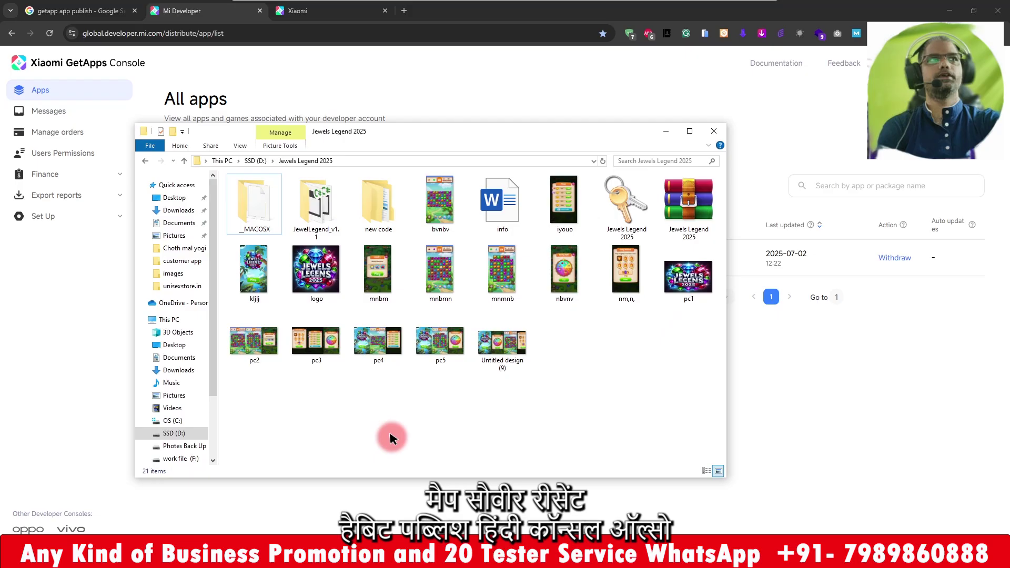
{"action": "double_click", "coordinate": [369, 202]}
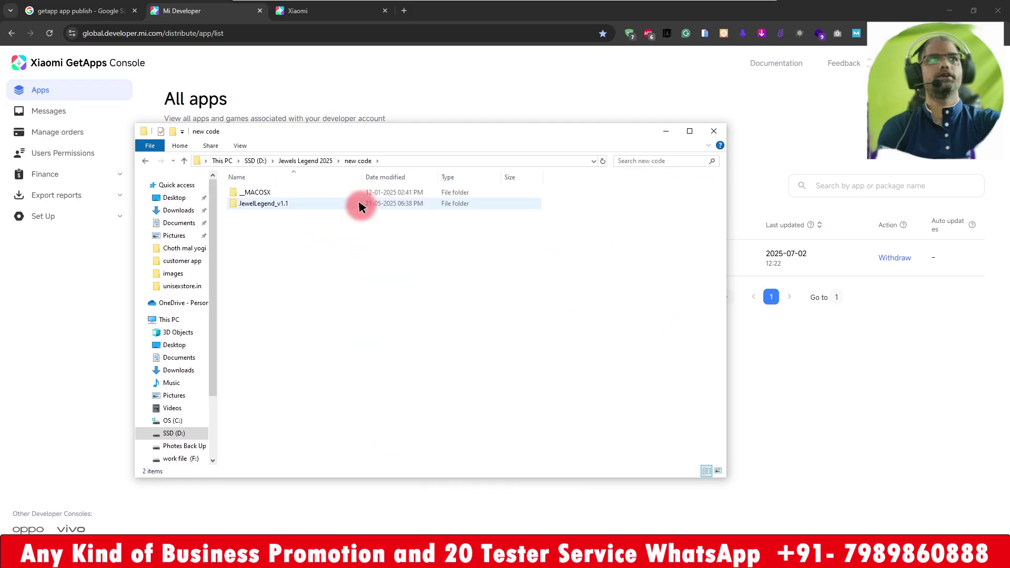
{"action": "double_click", "coordinate": [263, 204]}
{"action": "scroll", "coordinate": [363, 361], "scroll_direction": "down", "scroll_amount": 1}
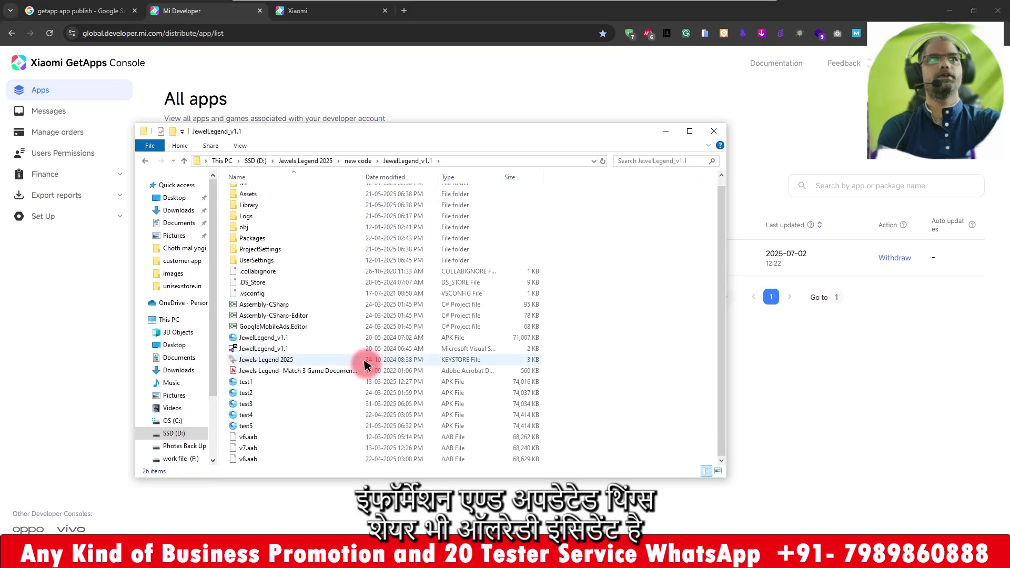
{"action": "left_click", "coordinate": [184, 161]}
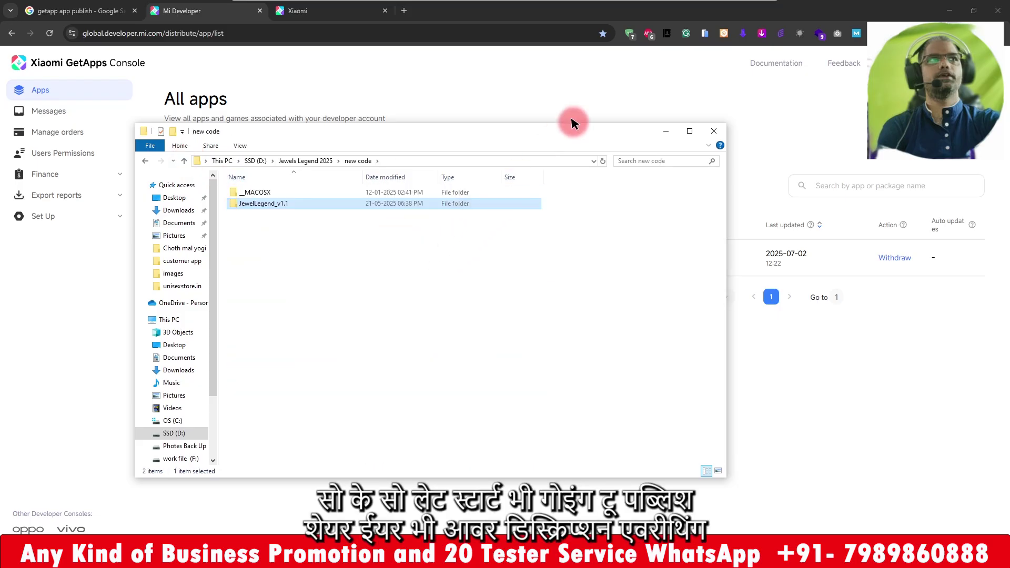
{"action": "left_click", "coordinate": [184, 160]}
{"action": "left_click", "coordinate": [574, 368]}
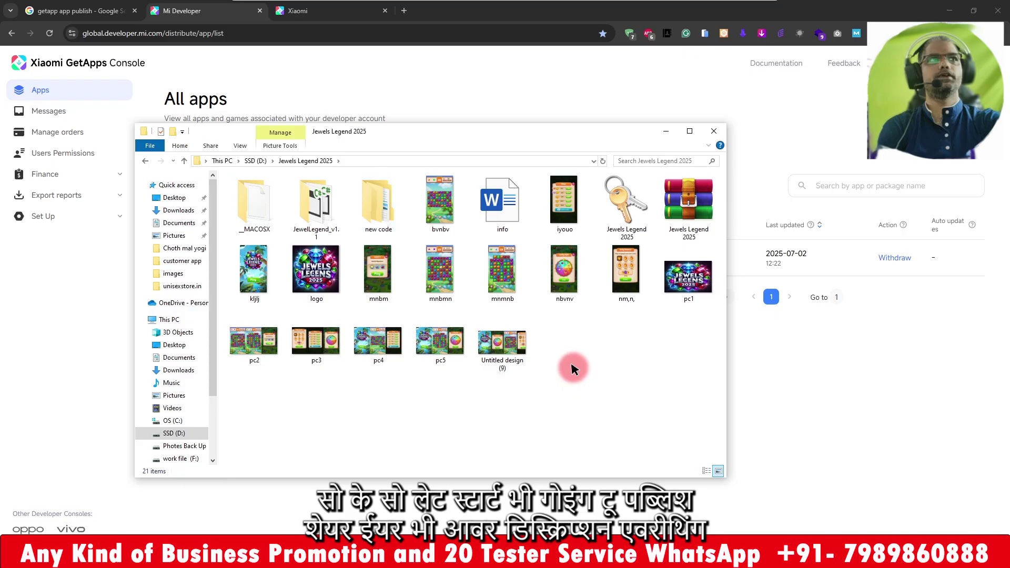
Step: Switch back to the browser and open the form for creating a new application in the GetApps console
{"action": "left_click", "coordinate": [827, 374]}
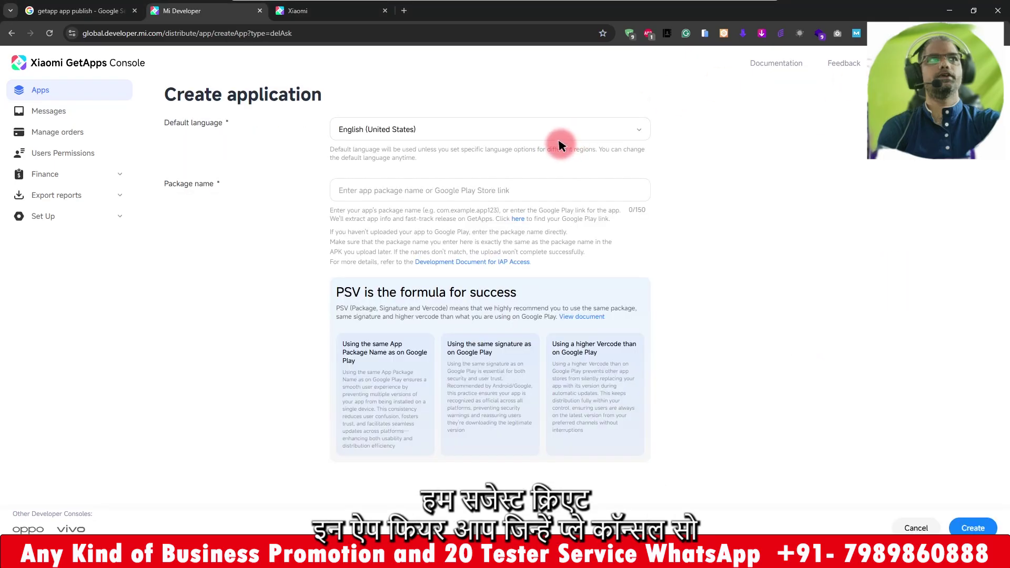
{"action": "left_click", "coordinate": [493, 189]}
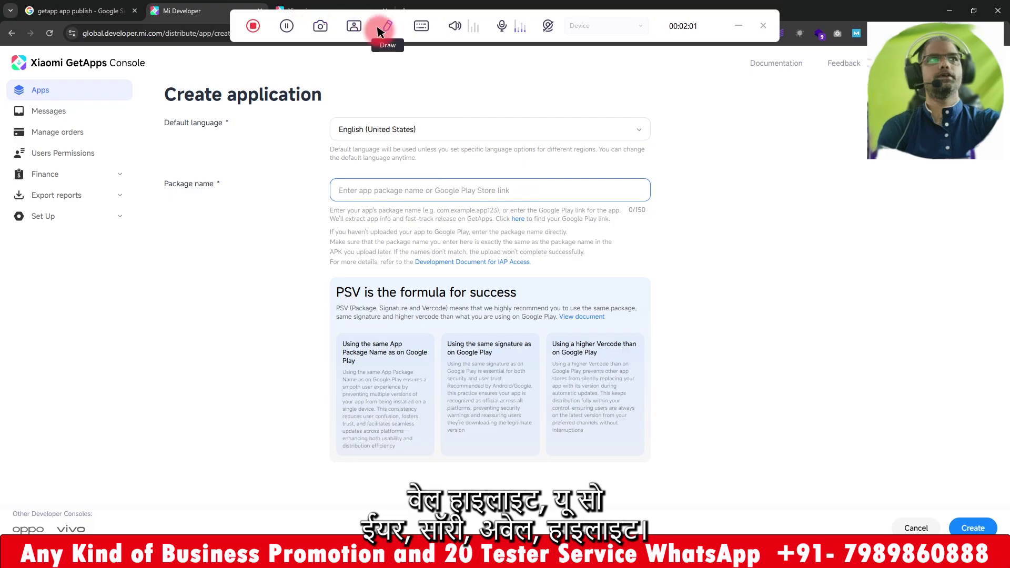
{"action": "left_click", "coordinate": [379, 29]}
{"action": "left_click_drag", "start_coordinate": [385, 161], "coordinate": [289, 194]}
{"action": "left_click", "coordinate": [390, 124]}
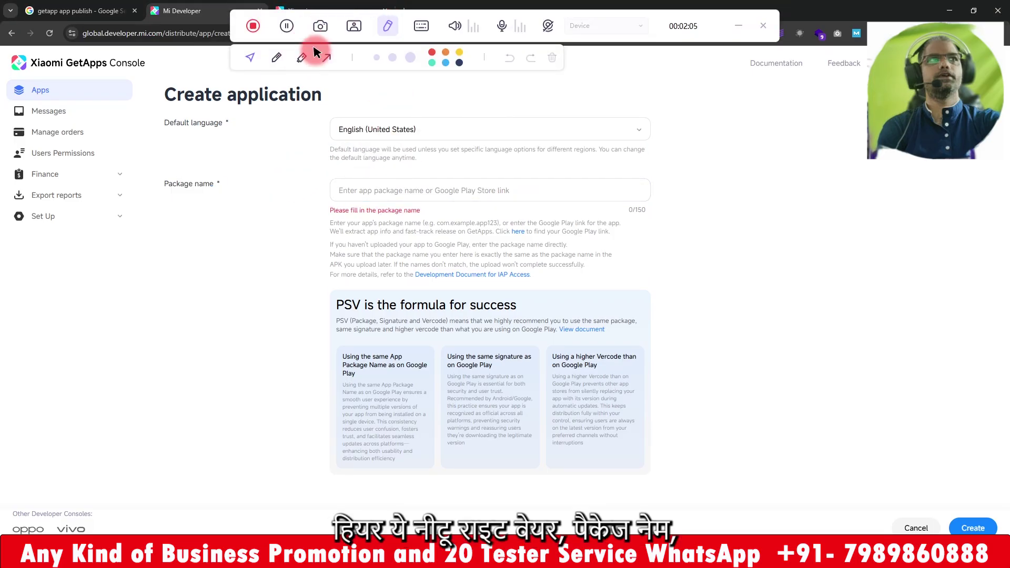
{"action": "left_click", "coordinate": [280, 59]}
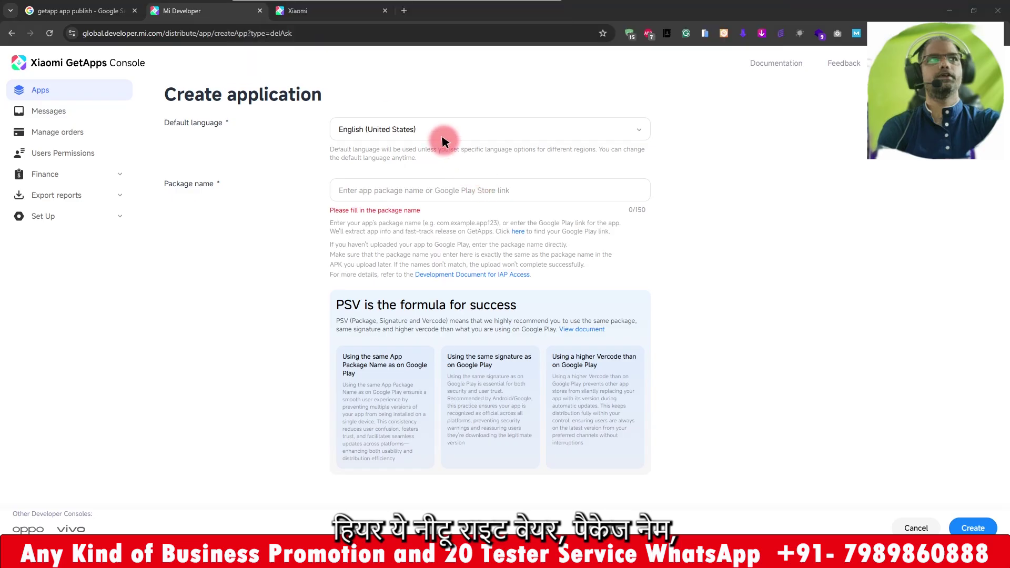
{"action": "mouse_move", "coordinate": [442, 140]}
{"action": "left_mouse_down"}
{"action": "mouse_move", "coordinate": [414, 141]}
{"action": "mouse_move", "coordinate": [282, 210]}
{"action": "mouse_move", "coordinate": [705, 218]}
{"action": "mouse_move", "coordinate": [463, 142]}
{"action": "mouse_move", "coordinate": [402, 145]}
{"action": "left_mouse_up"}
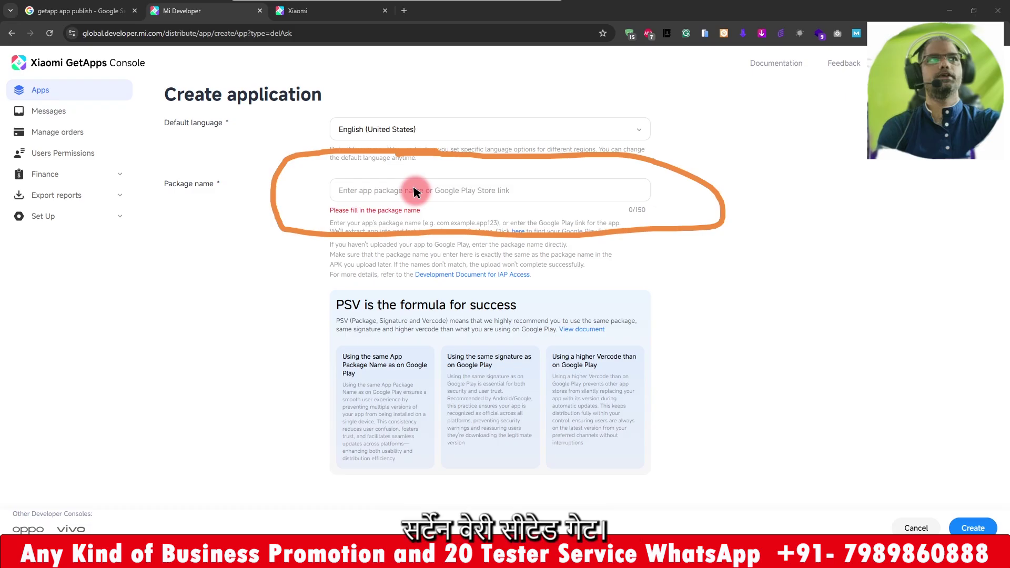
{"action": "mouse_move", "coordinate": [390, 8]}
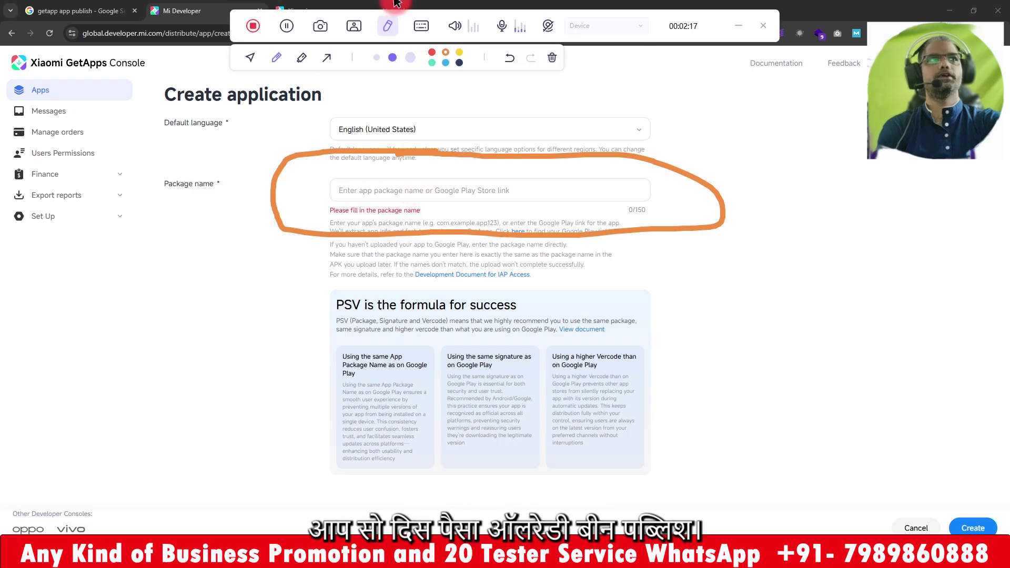
{"action": "left_click", "coordinate": [509, 58]}
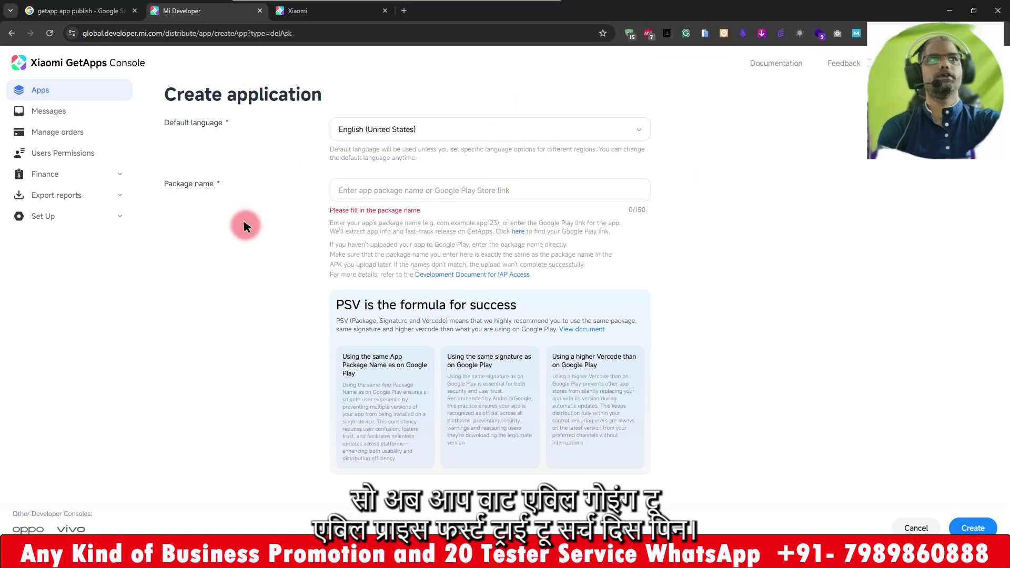
Step: Open the Google Play store in a new browser tab
{"action": "left_click", "coordinate": [404, 10]}
{"action": "left_click", "coordinate": [976, 80]}
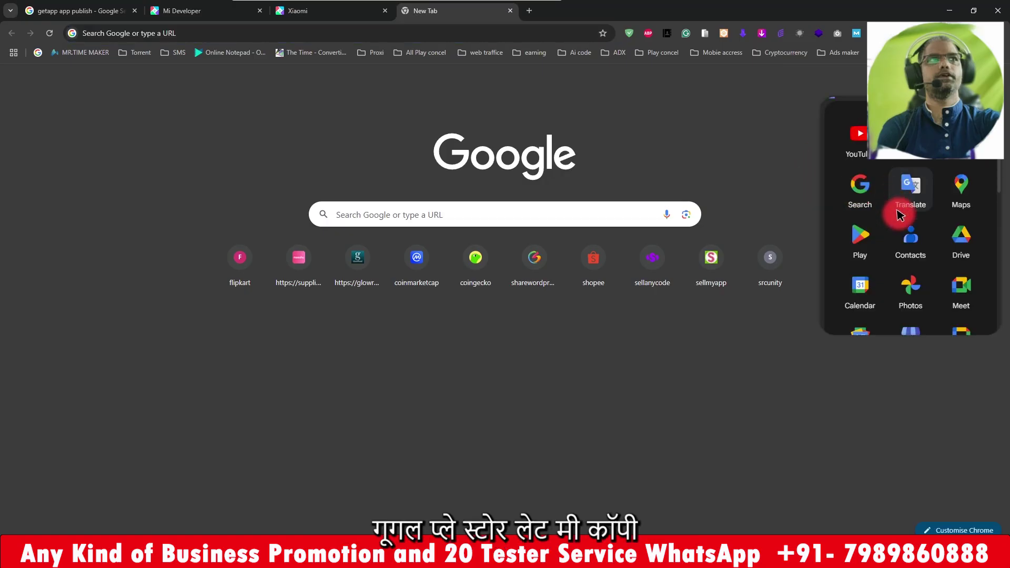
{"action": "left_click", "coordinate": [859, 238]}
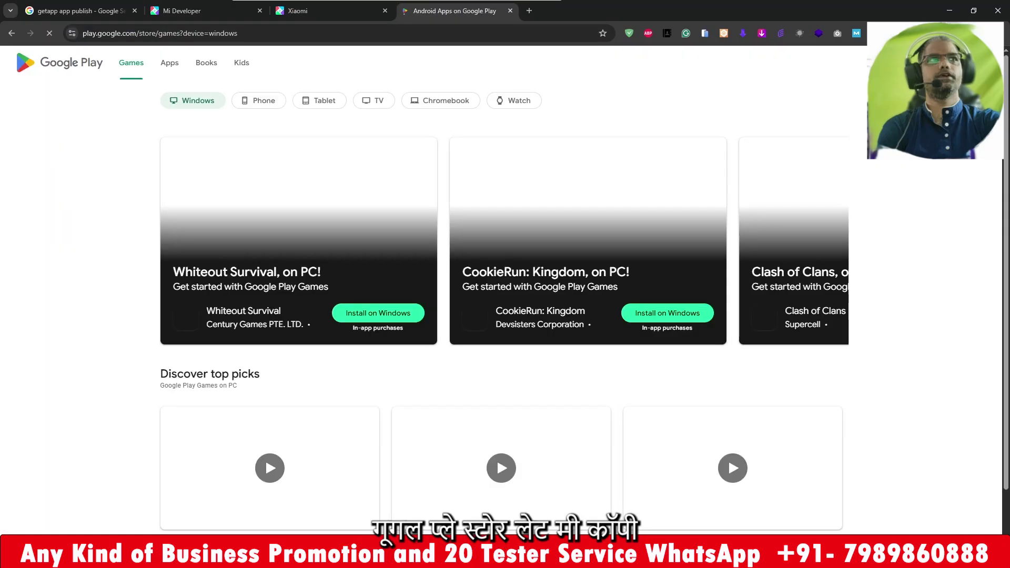
Step: Open the info document from the Jewels Legend 2025 folder in Word and copy the title "Jewels Legend 2025" from its heading
{"action": "key", "text": "alt+Tab"}
{"action": "left_click", "coordinate": [518, 209]}
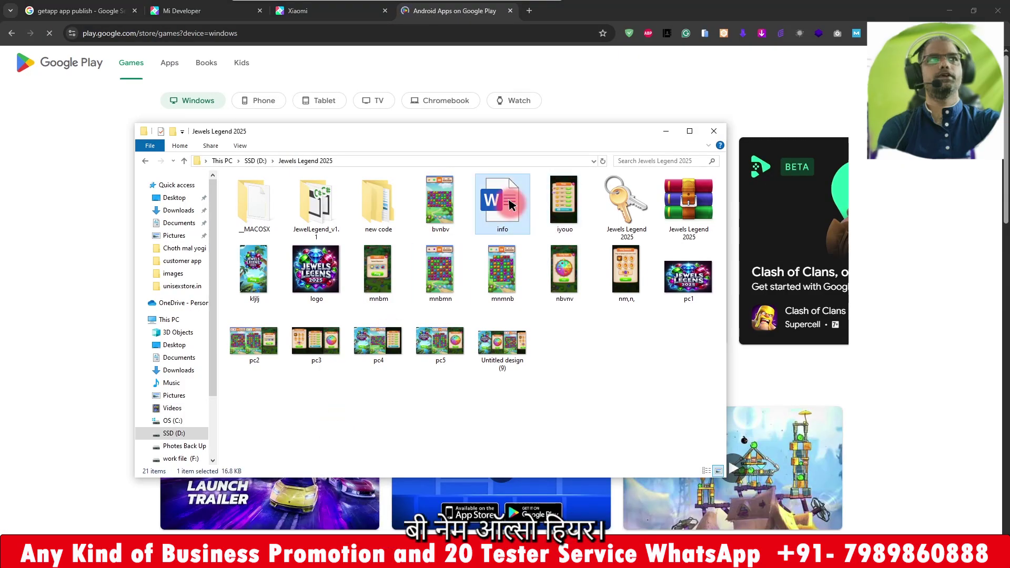
{"action": "double_click", "coordinate": [528, 211]}
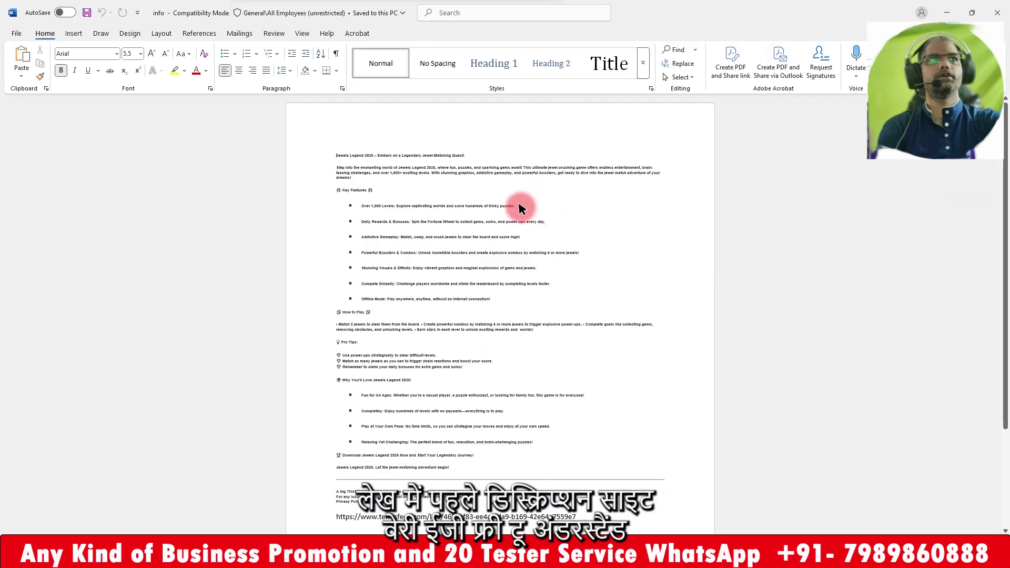
{"action": "left_click", "coordinate": [958, 542]}
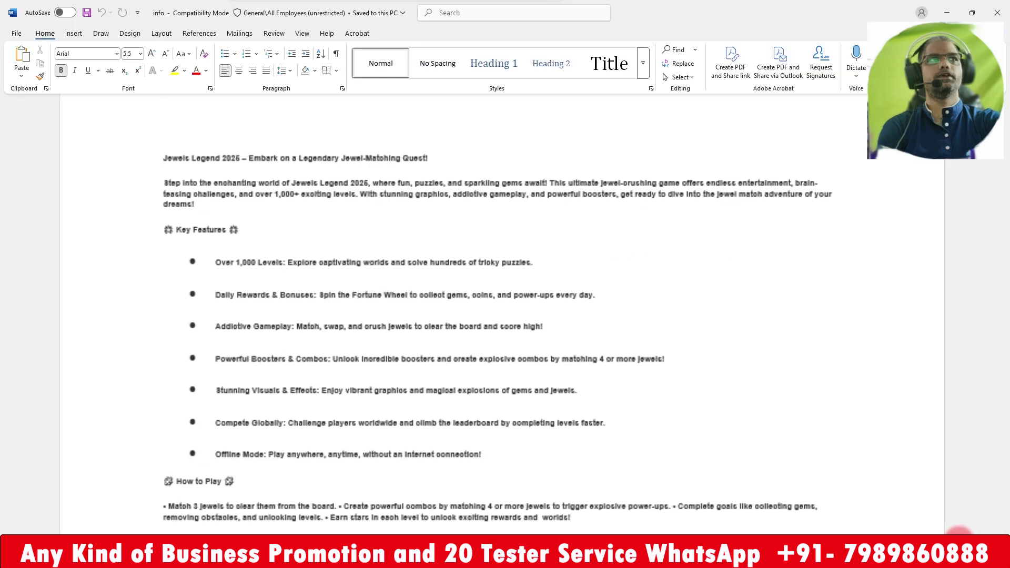
{"action": "left_click_drag", "start_coordinate": [140, 158], "coordinate": [214, 160]}
{"action": "right_click", "coordinate": [216, 161]}
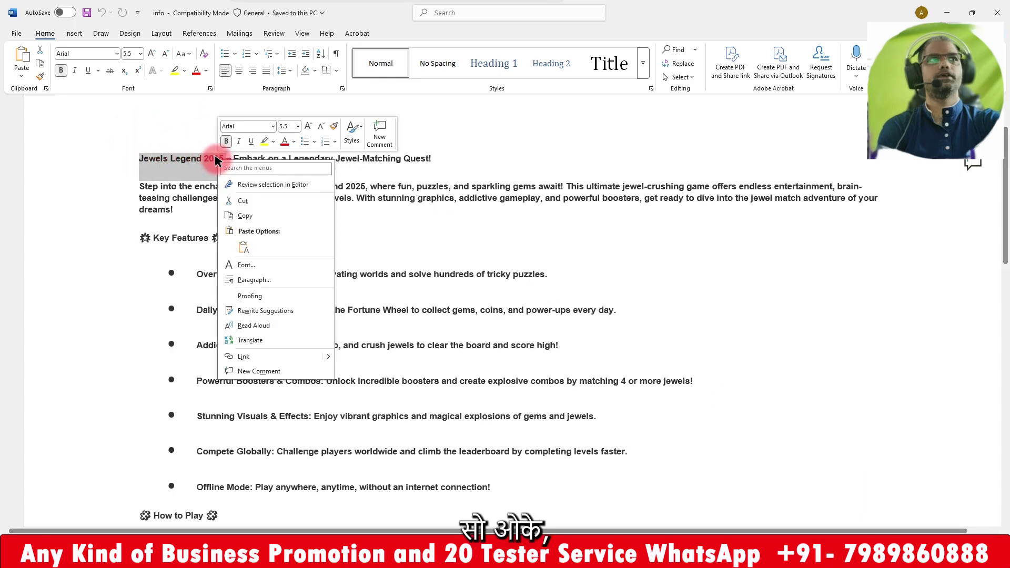
{"action": "left_click", "coordinate": [247, 213]}
Step: Return to Google Play, search for "Jewels Legend 2025" and open the details page of the VED IT SOLUTION game
{"action": "key", "text": "alt+Tab"}
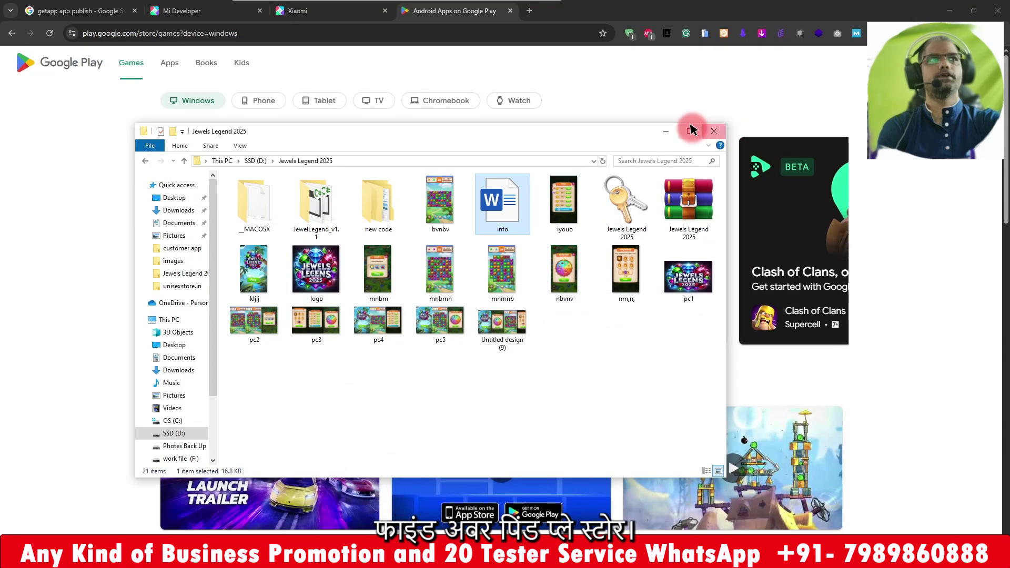
{"action": "left_click", "coordinate": [714, 131]}
{"action": "left_click", "coordinate": [773, 72]}
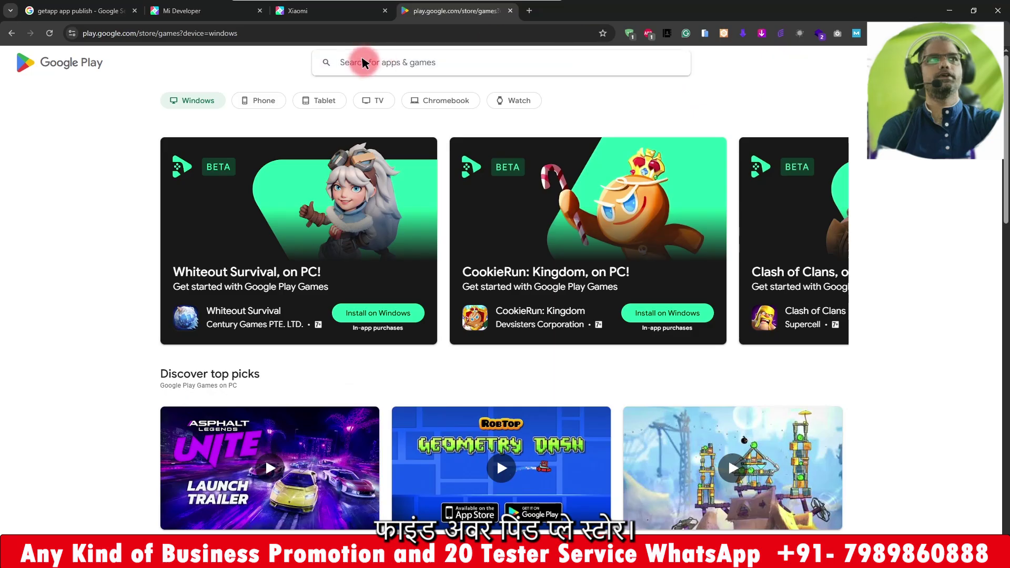
{"action": "key", "text": "ctrl+v"}
{"action": "key", "text": "Return"}
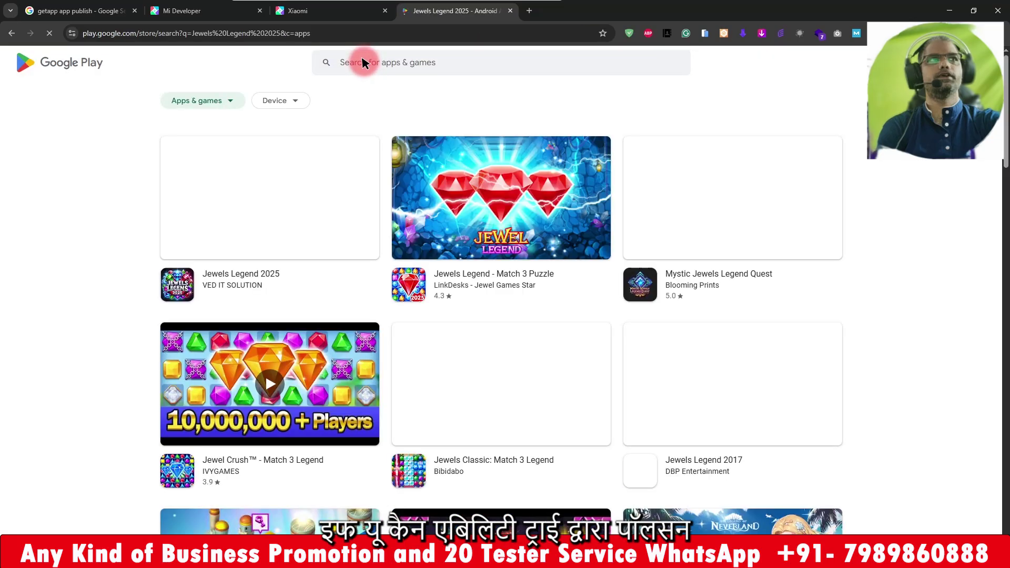
{"action": "left_click", "coordinate": [336, 221]}
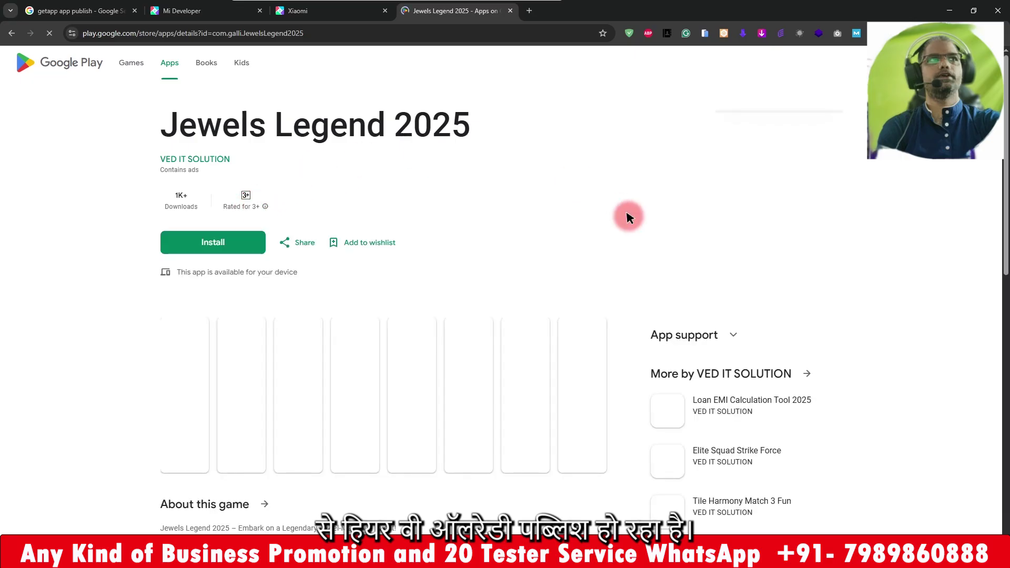
{"action": "scroll", "coordinate": [384, 198], "scroll_direction": "down", "scroll_amount": 5}
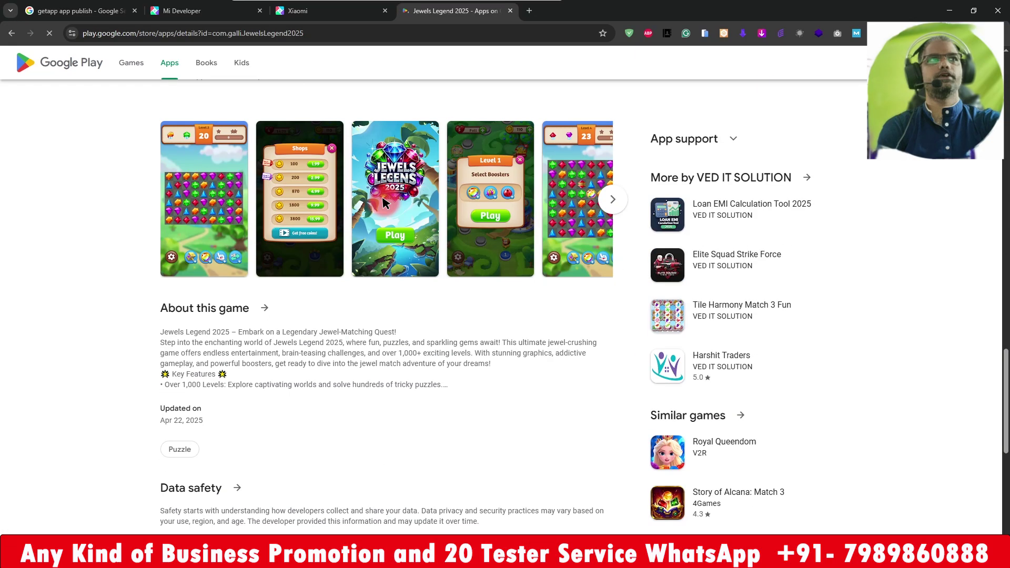
{"action": "scroll", "coordinate": [384, 199], "scroll_direction": "up", "scroll_amount": 3}
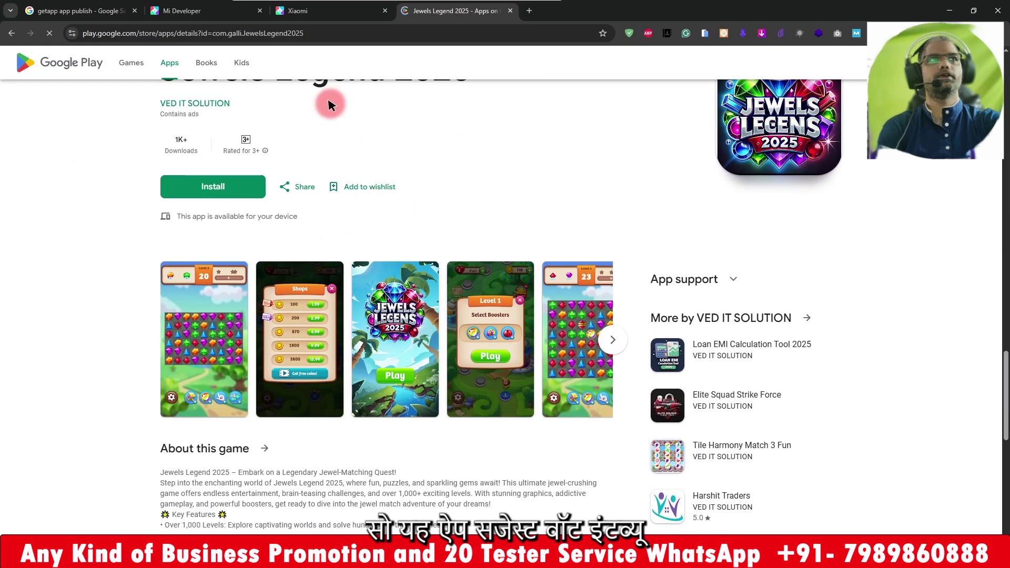
{"action": "left_click", "coordinate": [245, 33]}
{"action": "right_click", "coordinate": [247, 33]}
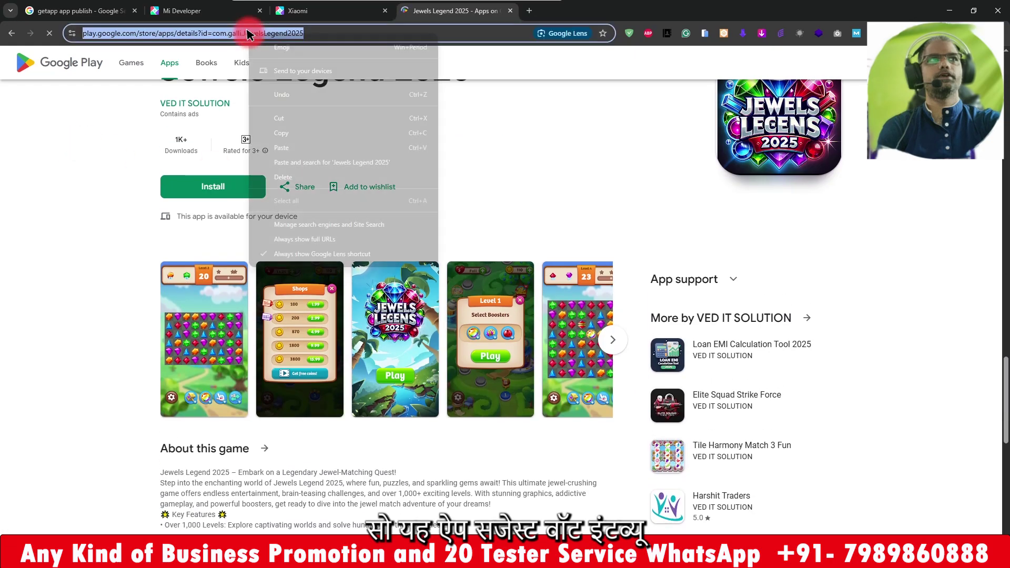
{"action": "left_click", "coordinate": [287, 138]}
{"action": "left_click", "coordinate": [304, 13]}
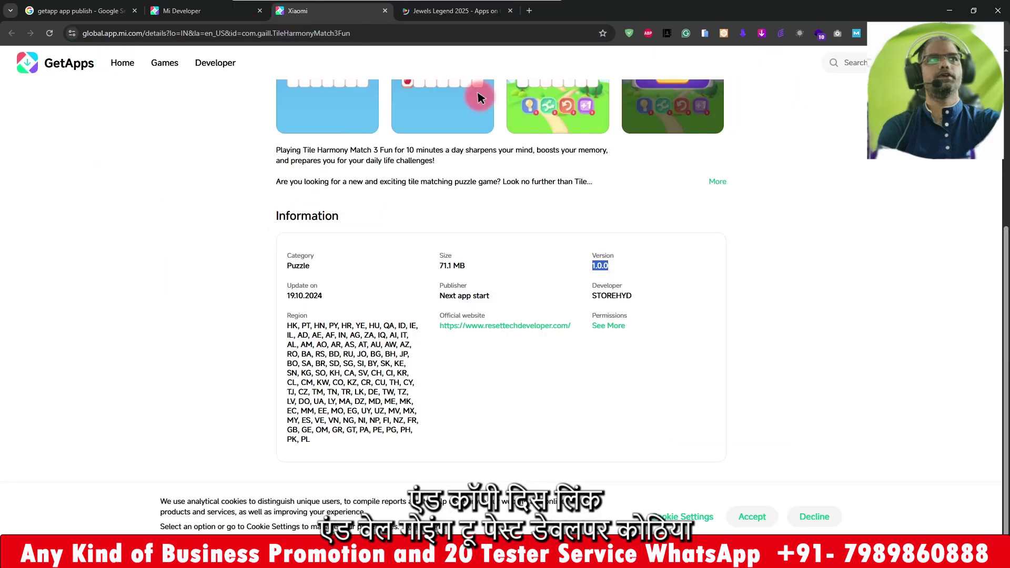
{"action": "left_click", "coordinate": [210, 12]}
{"action": "left_click", "coordinate": [427, 190]}
{"action": "key", "text": "ctrl+v"}
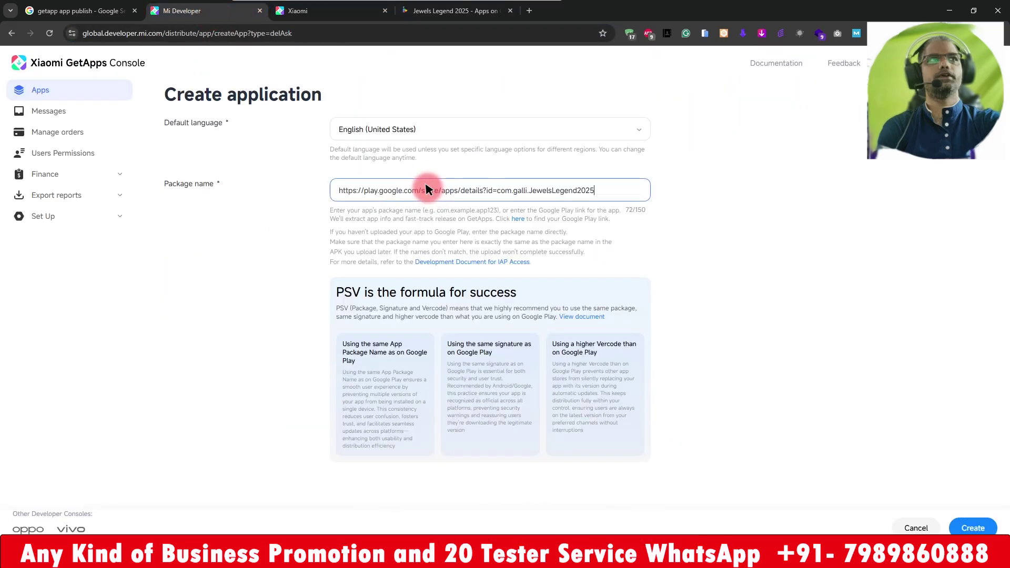
Step: Create the application from the entered Google Play link, acknowledge the draft retention notice and continue to the app-related resources form
{"action": "left_click", "coordinate": [972, 528]}
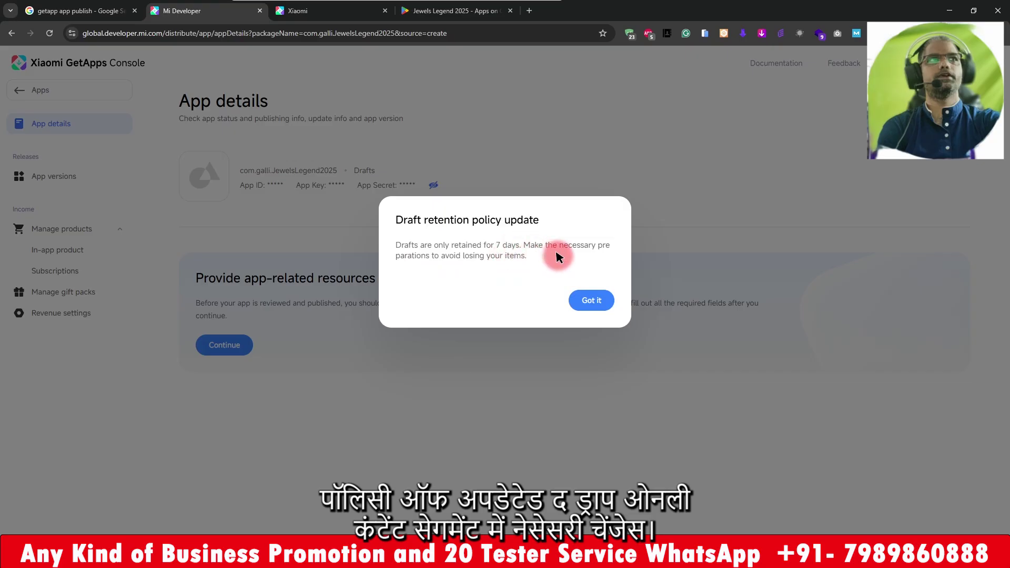
{"action": "left_click", "coordinate": [590, 298]}
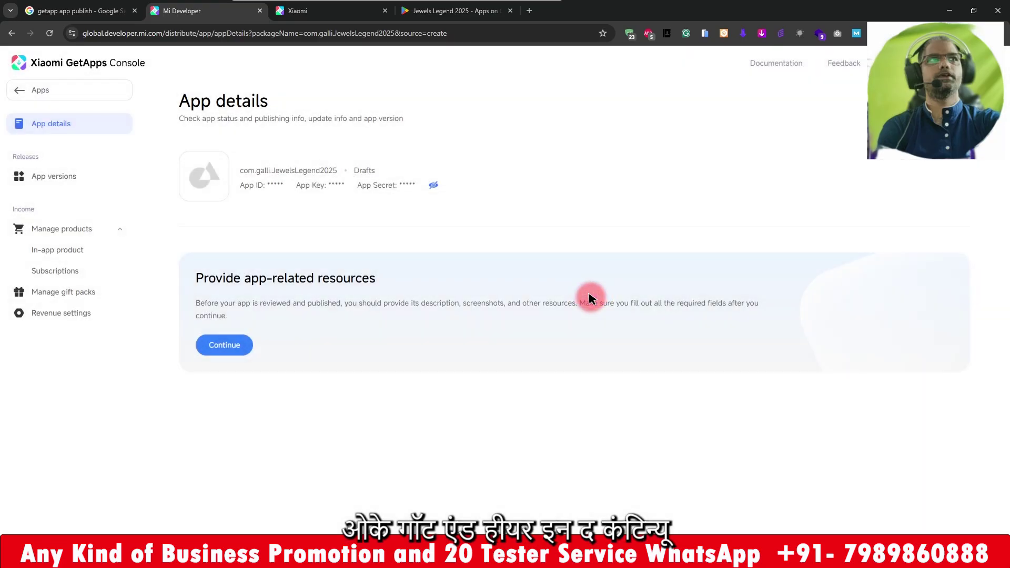
{"action": "left_click", "coordinate": [220, 348]}
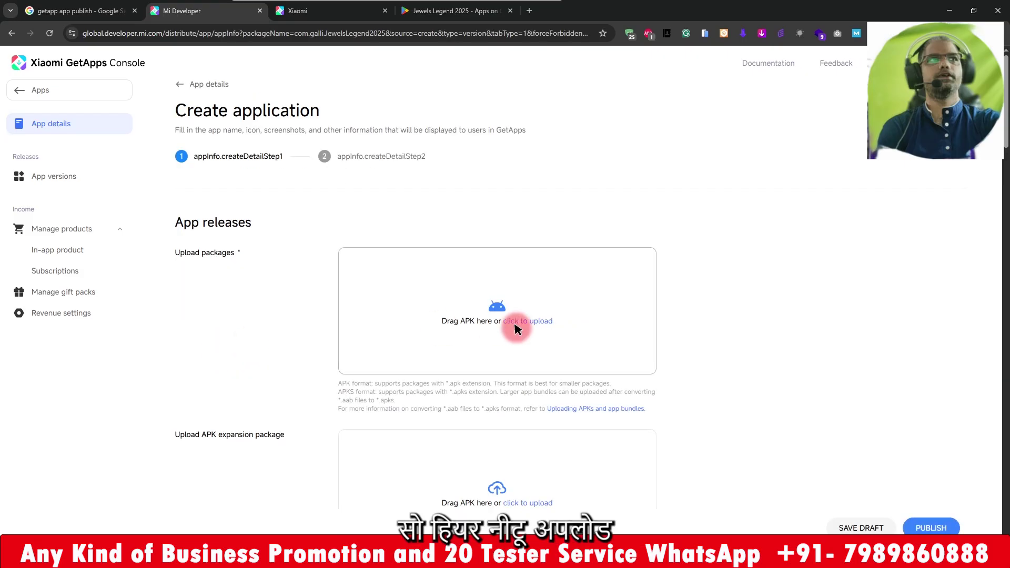
Step: Upload test5.apk as the app package from the new code\JewelLegend_v1.1 folder inside Jewels Legend 2025
{"action": "left_click", "coordinate": [516, 325]}
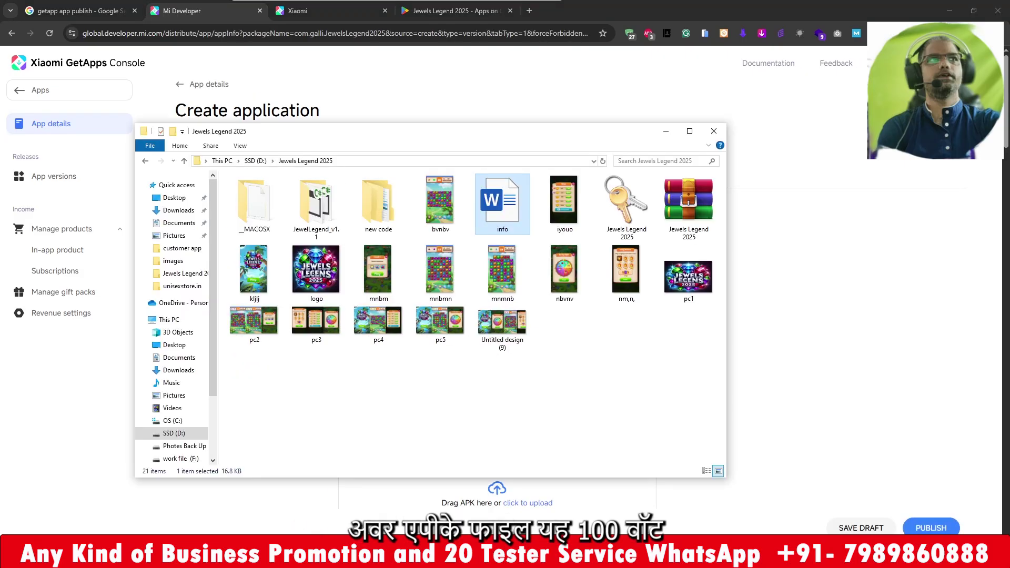
{"action": "double_click", "coordinate": [383, 206]}
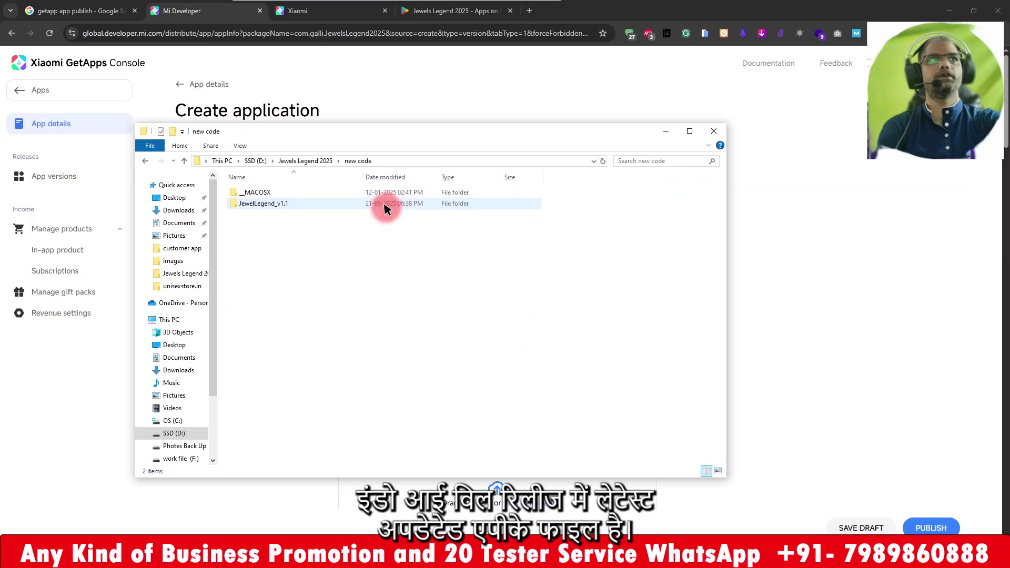
{"action": "double_click", "coordinate": [259, 204]}
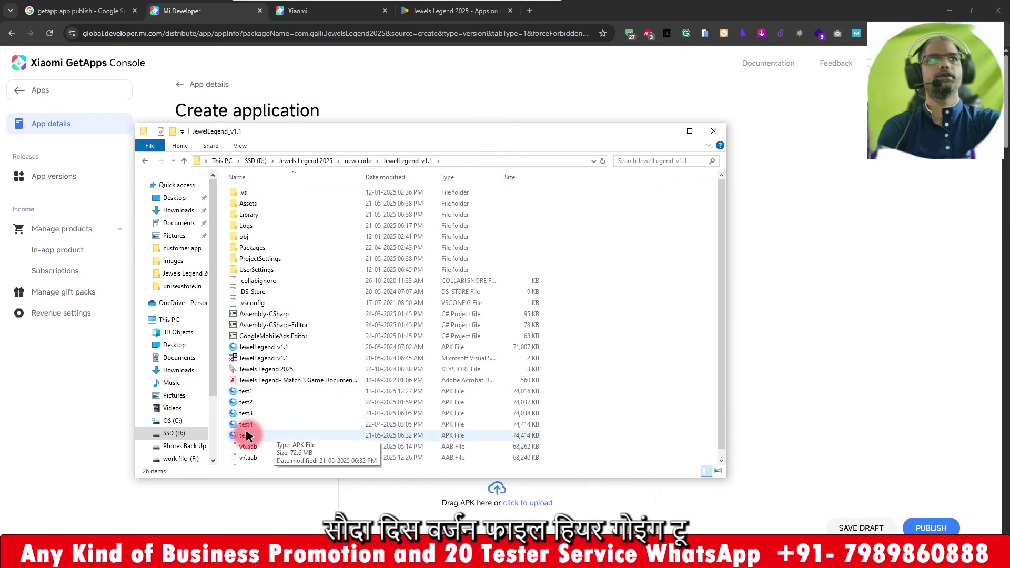
{"action": "left_click_drag", "start_coordinate": [323, 129], "coordinate": [747, 119]}
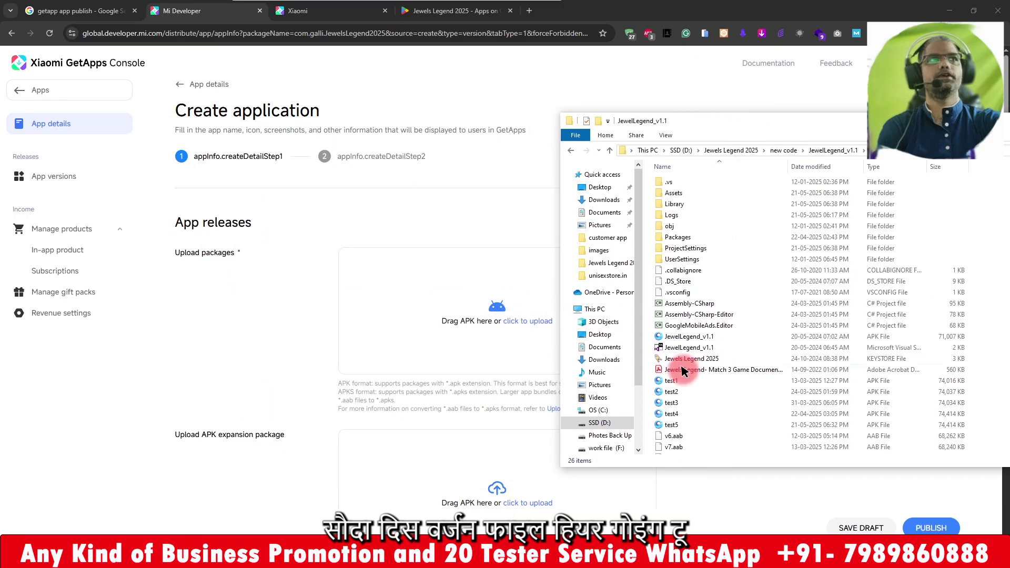
{"action": "left_click_drag", "start_coordinate": [667, 401], "coordinate": [480, 316]}
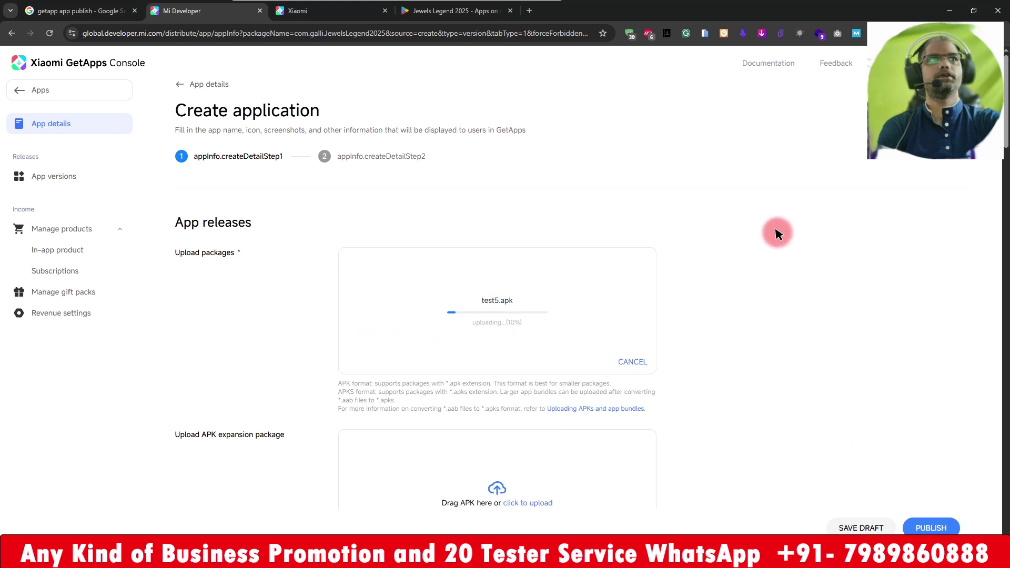
{"action": "scroll", "coordinate": [751, 286], "scroll_direction": "down", "scroll_amount": 1}
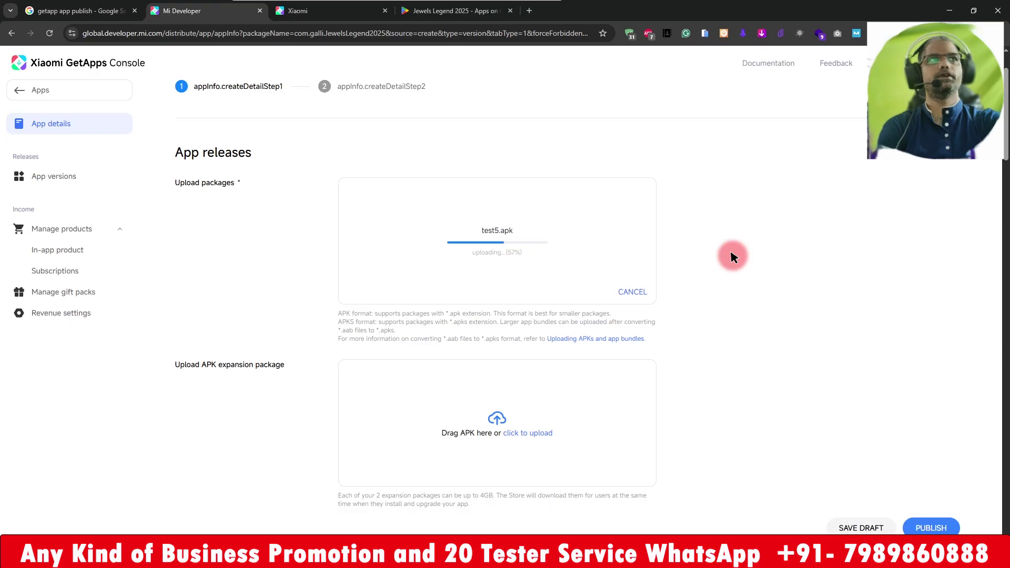
{"action": "left_click_drag", "start_coordinate": [171, 364], "coordinate": [273, 372]}
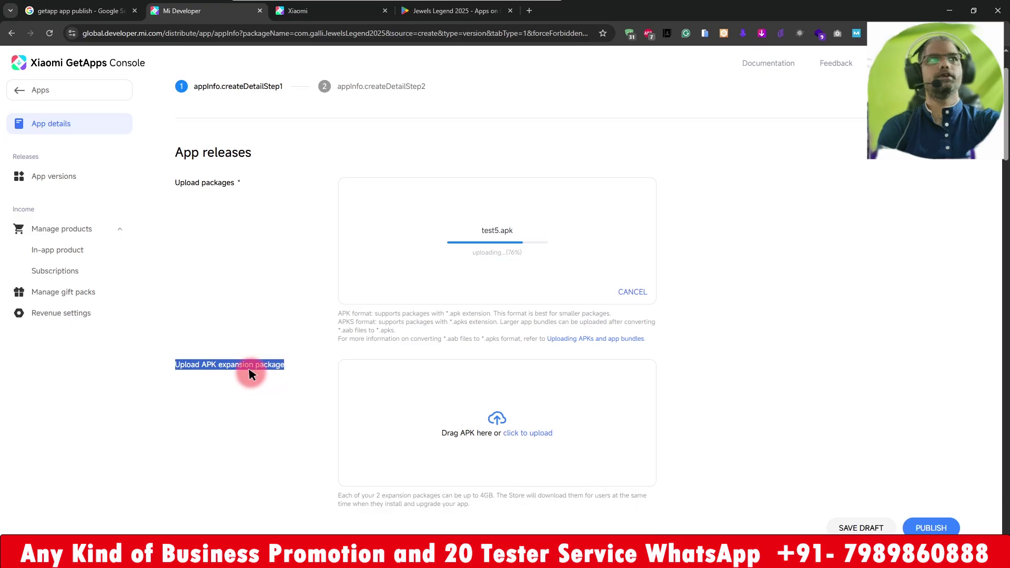
{"action": "left_click", "coordinate": [297, 360]}
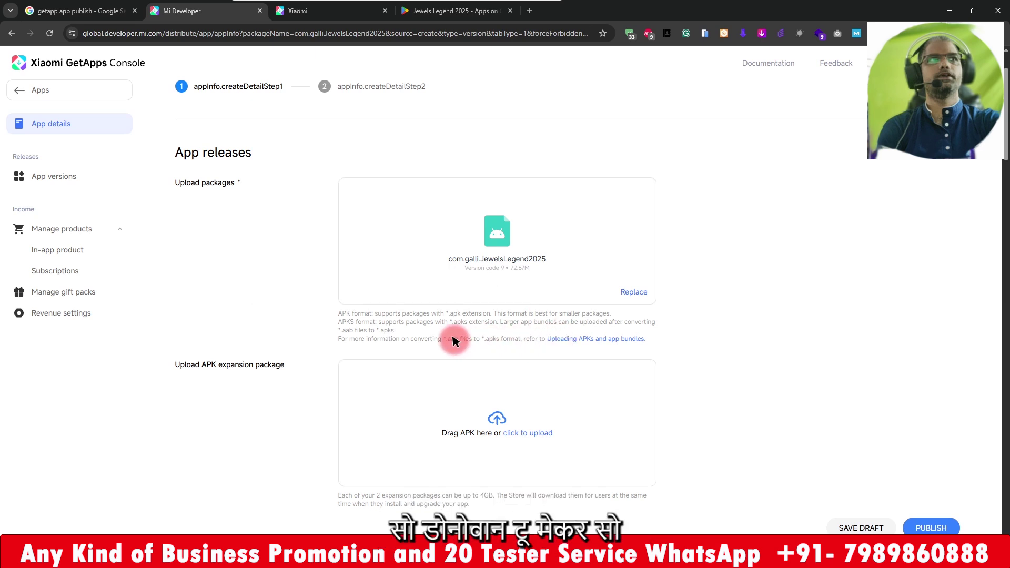
Step: Go back to the Jewels Legend 2025 folder in File Explorer and copy its path, D:\Jewels Legend 2025
{"action": "scroll", "coordinate": [453, 341], "scroll_direction": "down", "scroll_amount": 1}
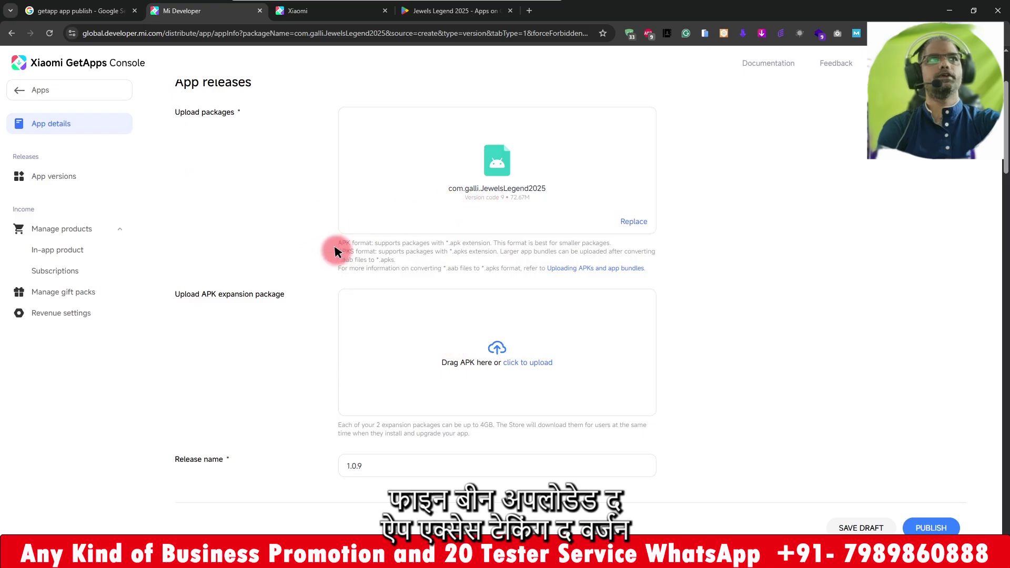
{"action": "scroll", "coordinate": [300, 318], "scroll_direction": "down", "scroll_amount": 2}
{"action": "scroll", "coordinate": [293, 356], "scroll_direction": "down", "scroll_amount": 2}
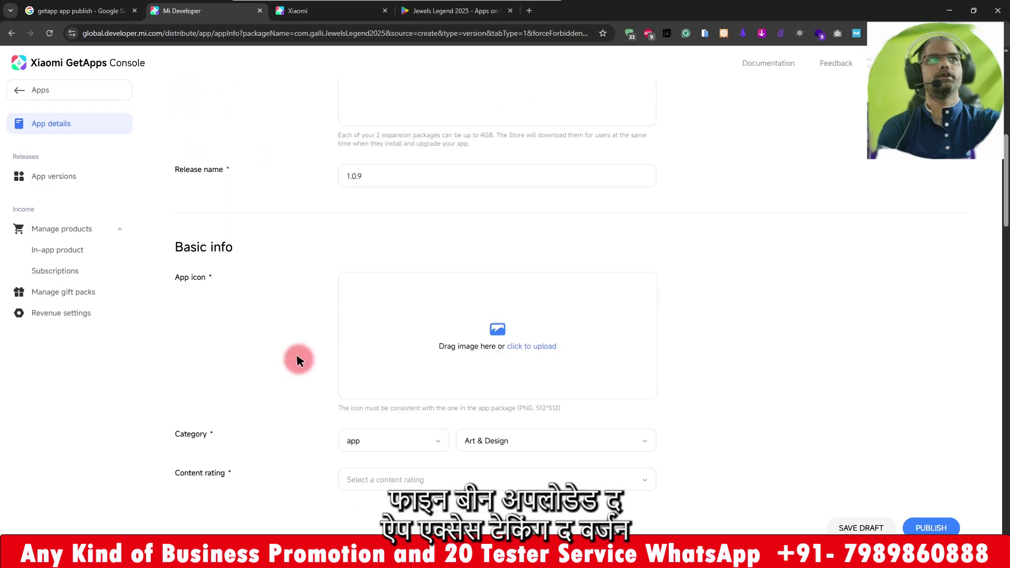
{"action": "scroll", "coordinate": [297, 358], "scroll_direction": "down", "scroll_amount": 1}
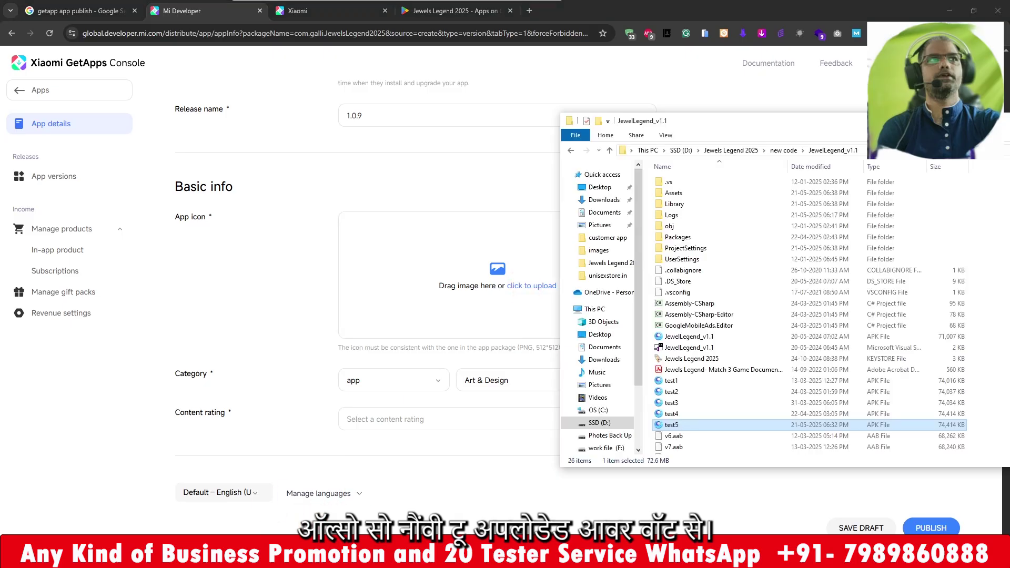
{"action": "left_click", "coordinate": [293, 558]}
{"action": "left_click", "coordinate": [741, 151]}
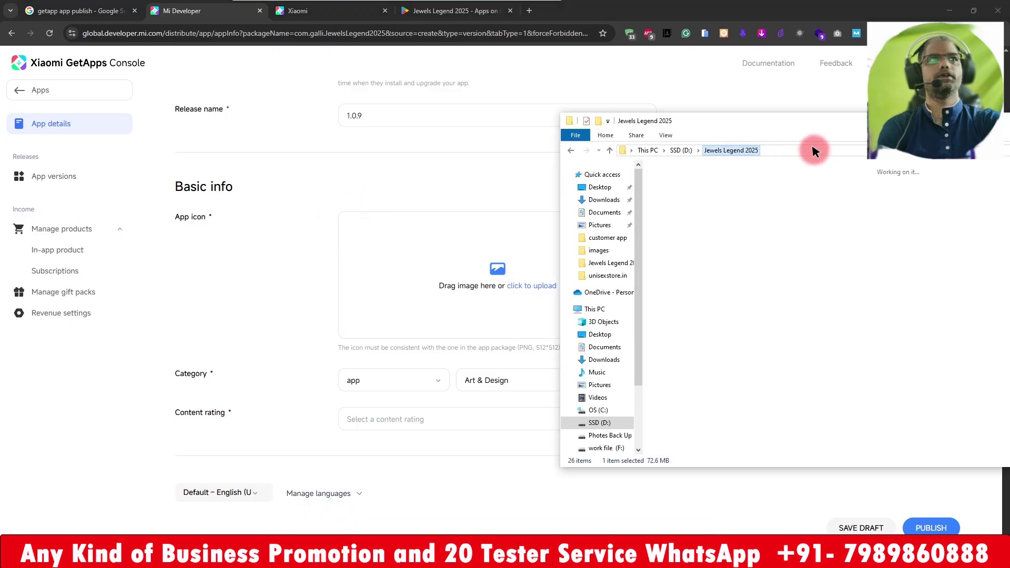
{"action": "left_click", "coordinate": [836, 150]}
{"action": "key", "text": "ctrl+c"}
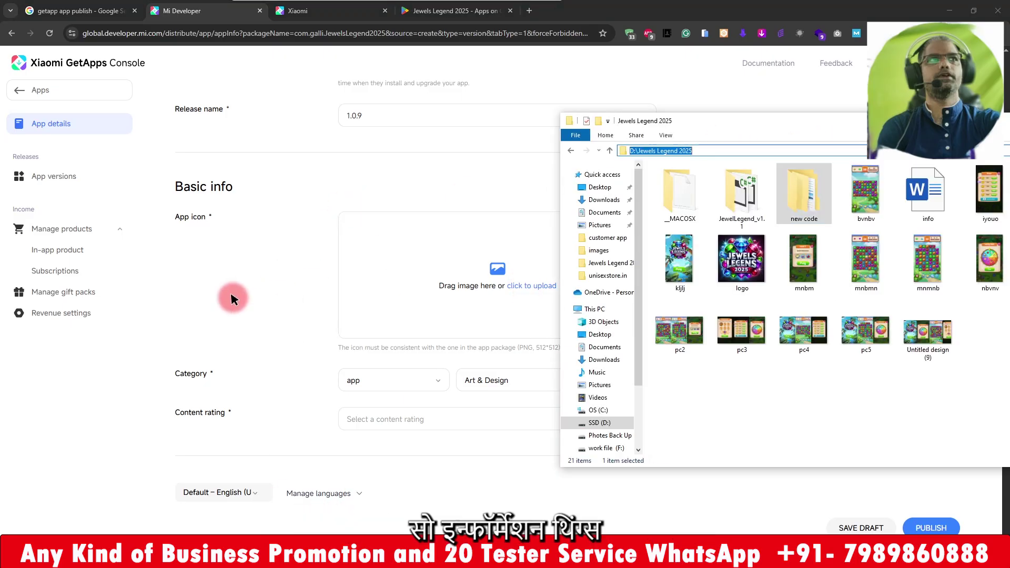
{"action": "left_click", "coordinate": [234, 297]}
Step: Upload the logo image from D:\Jewels Legend 2025 as the app icon in Basic info
{"action": "left_click", "coordinate": [545, 282]}
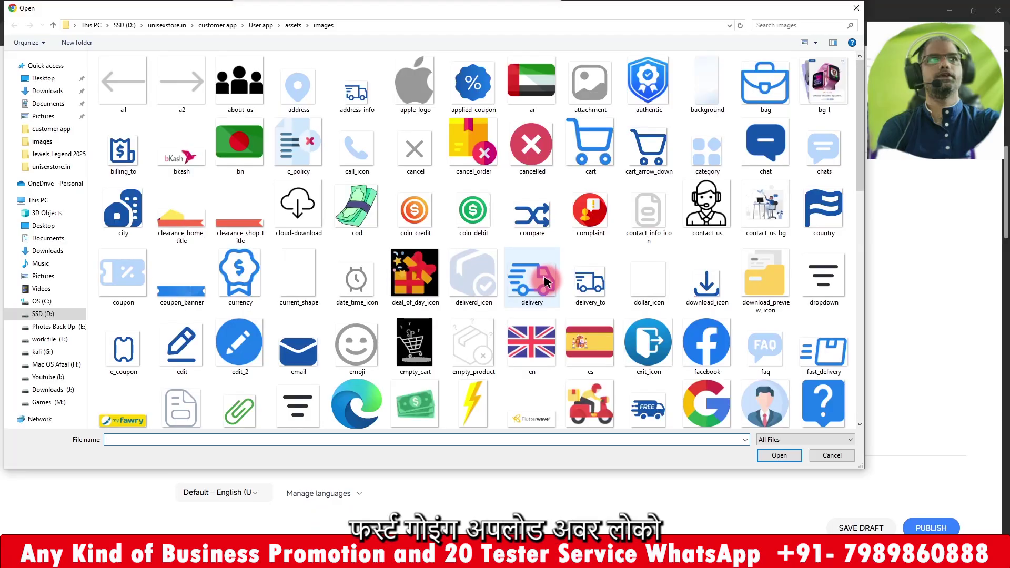
{"action": "left_click", "coordinate": [356, 25]}
{"action": "key", "text": "ctrl+v"}
{"action": "key", "text": "Return"}
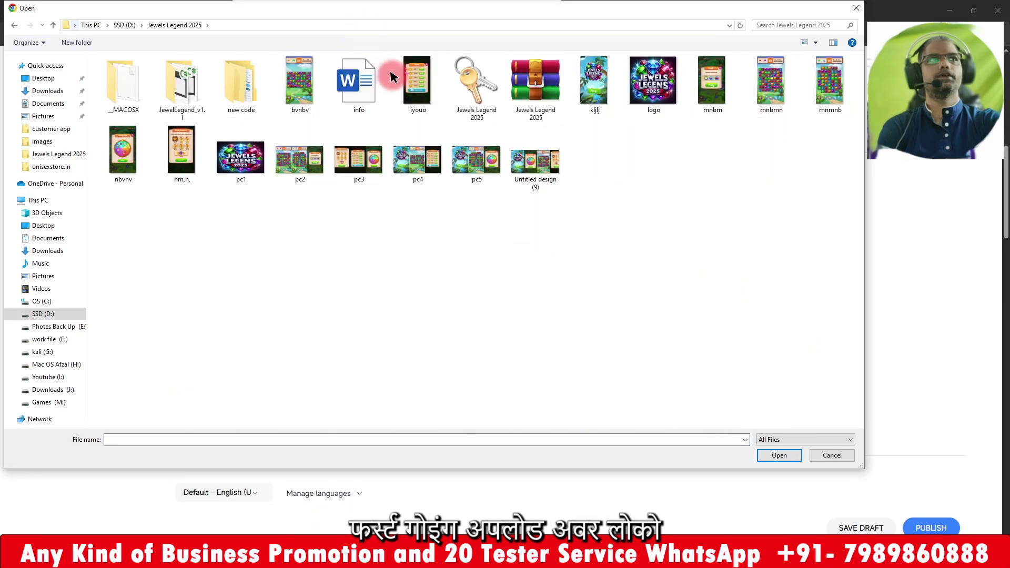
{"action": "double_click", "coordinate": [646, 100]}
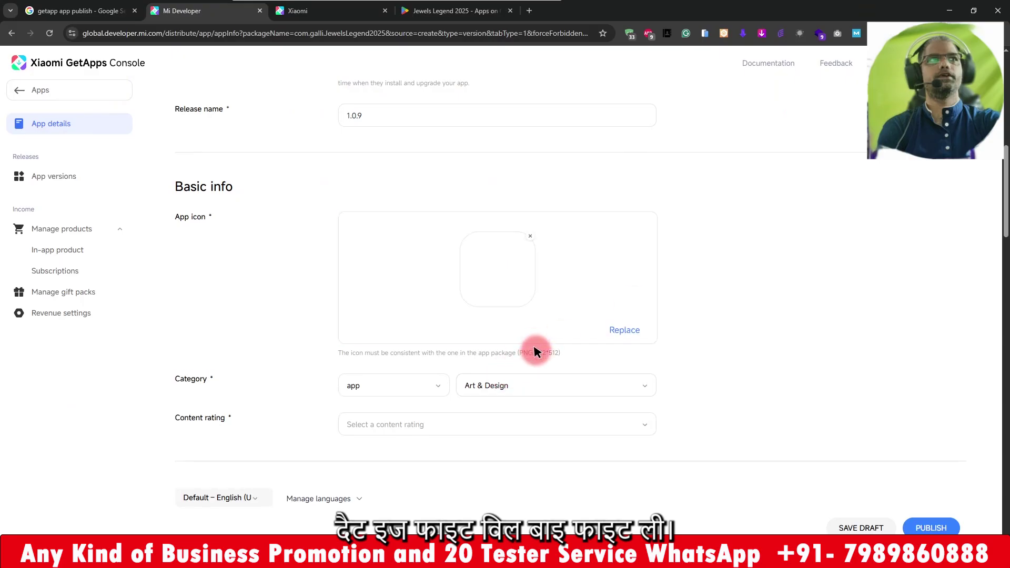
Step: Remove the blank app icon and upload the logo image from the Jewels Legend 2025 folder again
{"action": "left_click_drag", "start_coordinate": [535, 353], "coordinate": [596, 353]}
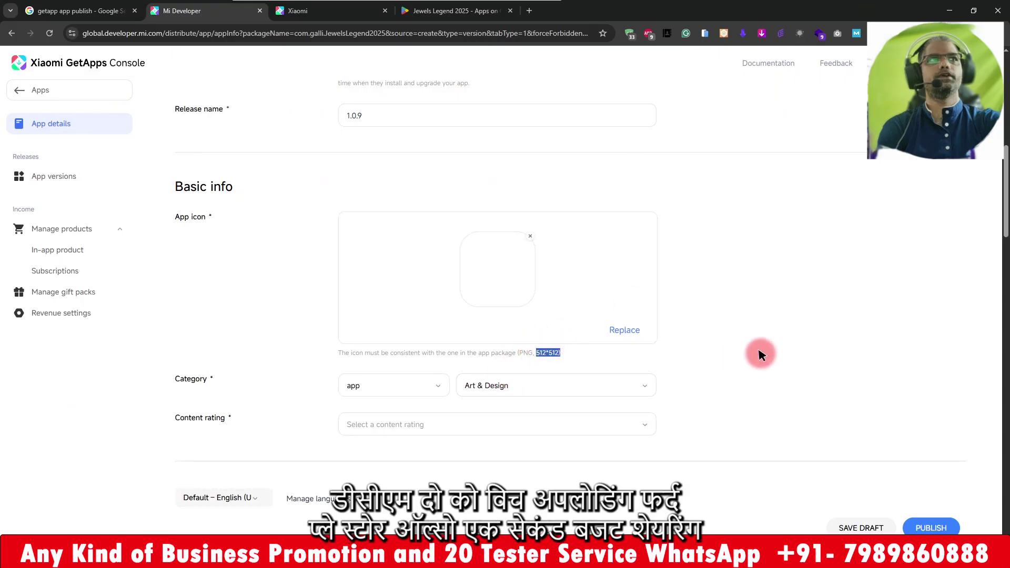
{"action": "scroll", "coordinate": [721, 317], "scroll_direction": "down", "scroll_amount": 1}
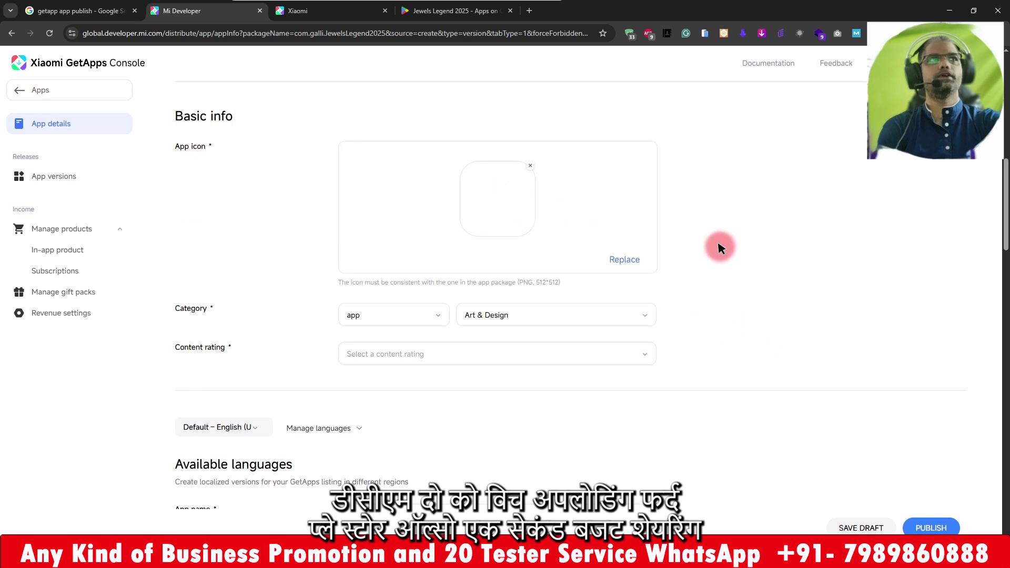
{"action": "left_click", "coordinate": [530, 166]}
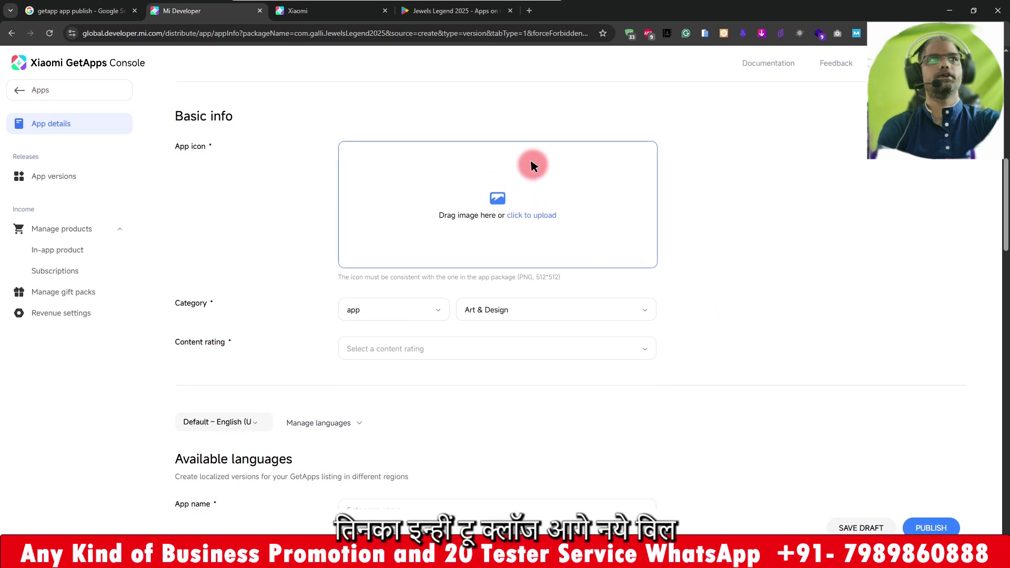
{"action": "left_click", "coordinate": [501, 202]}
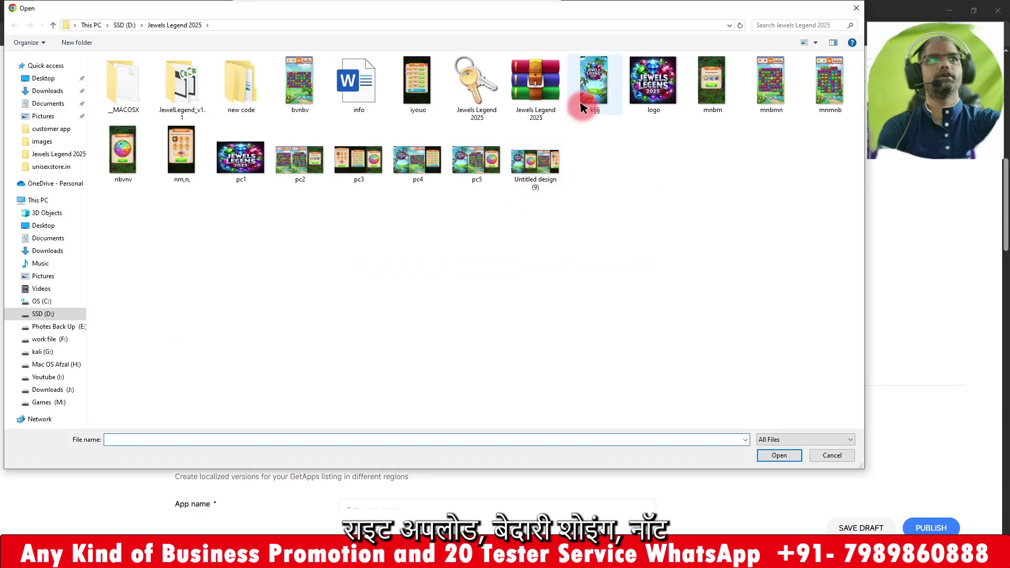
{"action": "double_click", "coordinate": [652, 88]}
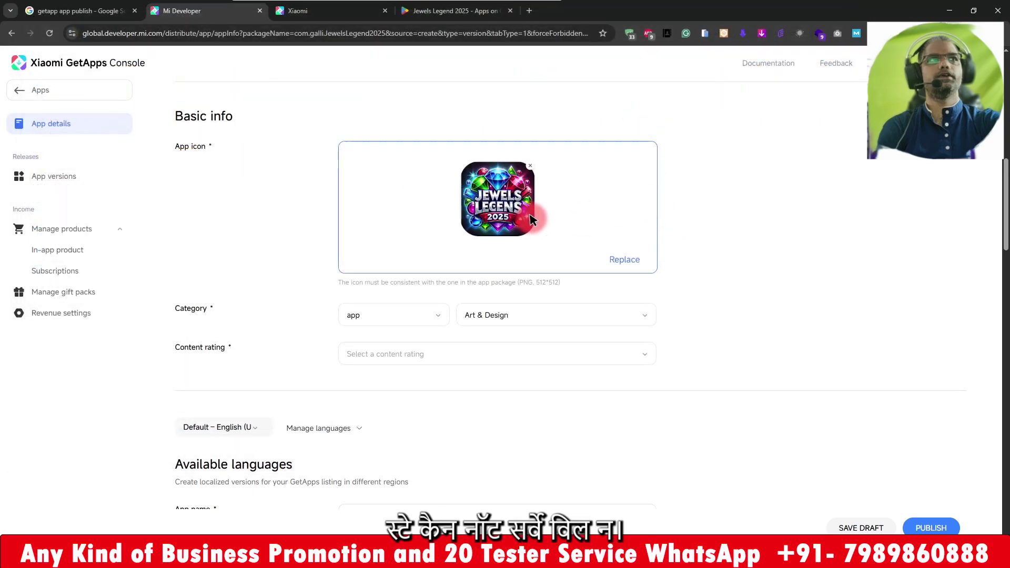
Step: Set the app's category to game with the Puzzle subcategory and its content rating to Ages 18+
{"action": "scroll", "coordinate": [683, 266], "scroll_direction": "down", "scroll_amount": 3}
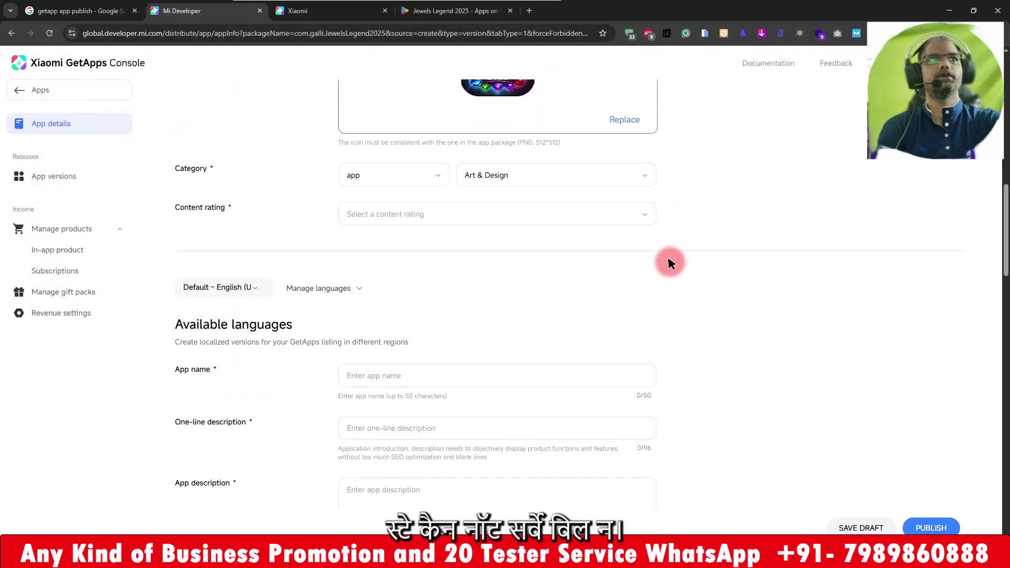
{"action": "left_click", "coordinate": [390, 169]}
{"action": "left_click", "coordinate": [358, 228]}
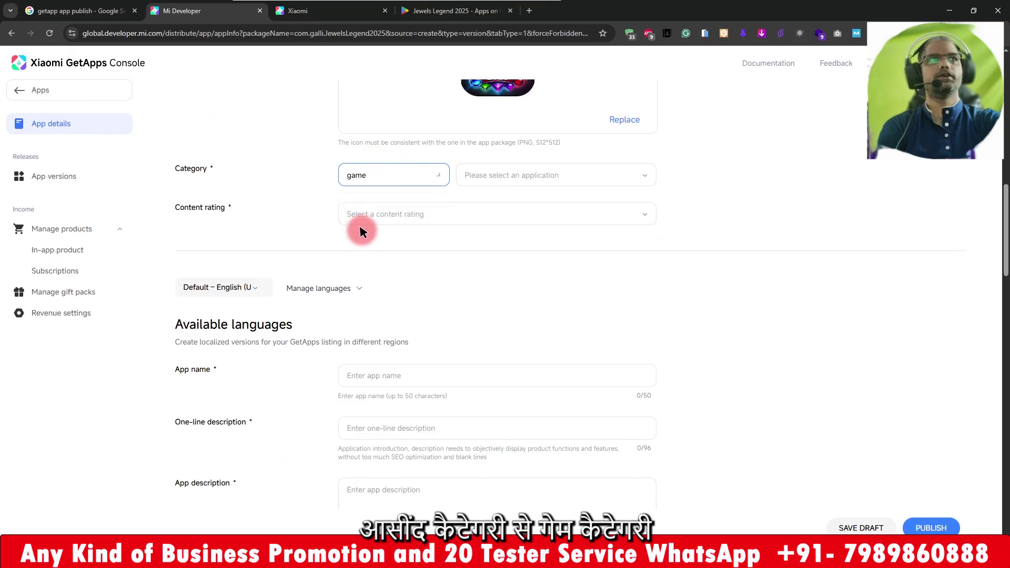
{"action": "left_click", "coordinate": [523, 170]}
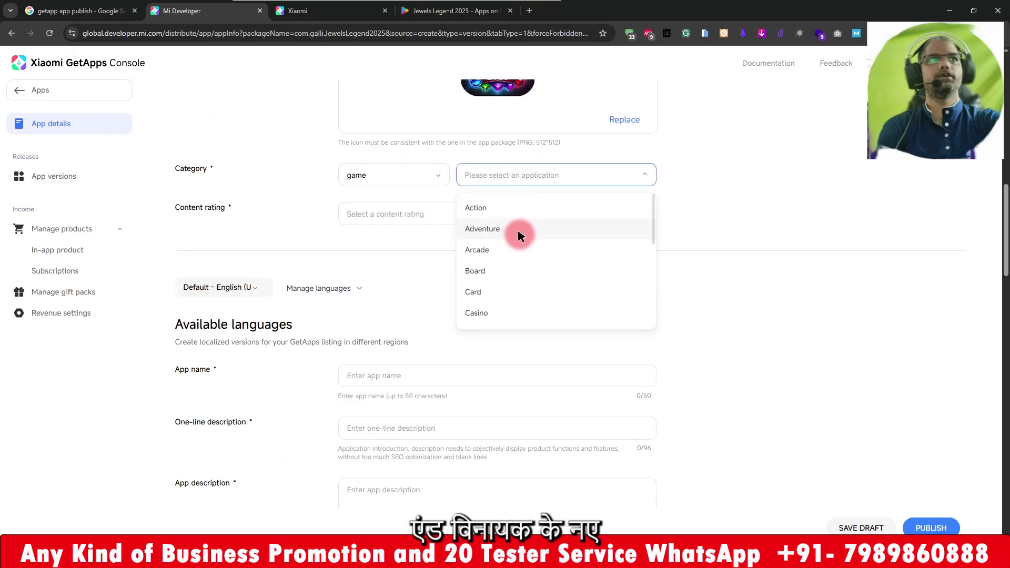
{"action": "scroll", "coordinate": [519, 234], "scroll_direction": "down", "scroll_amount": 3}
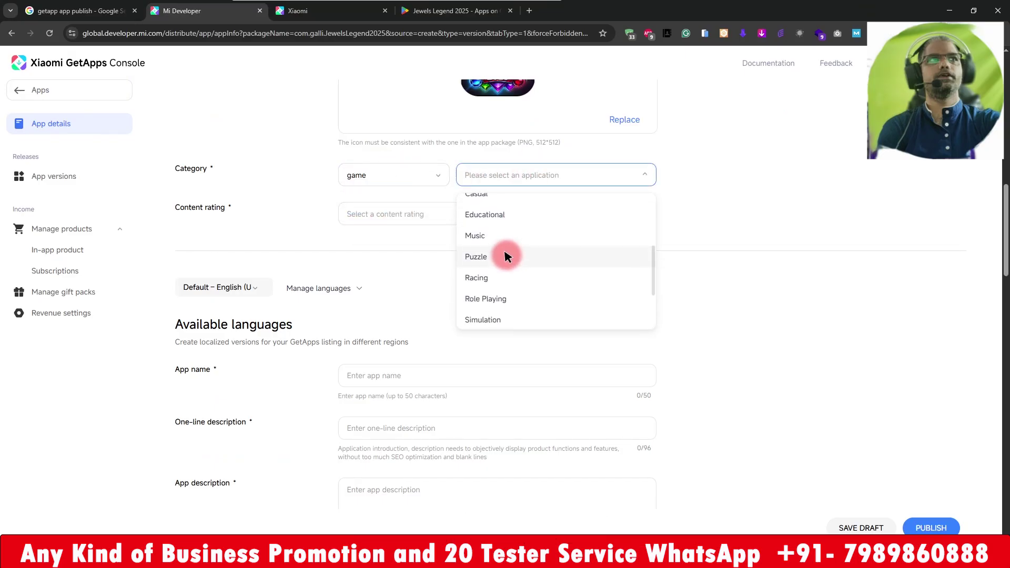
{"action": "left_click", "coordinate": [506, 256]}
{"action": "left_click", "coordinate": [423, 213]}
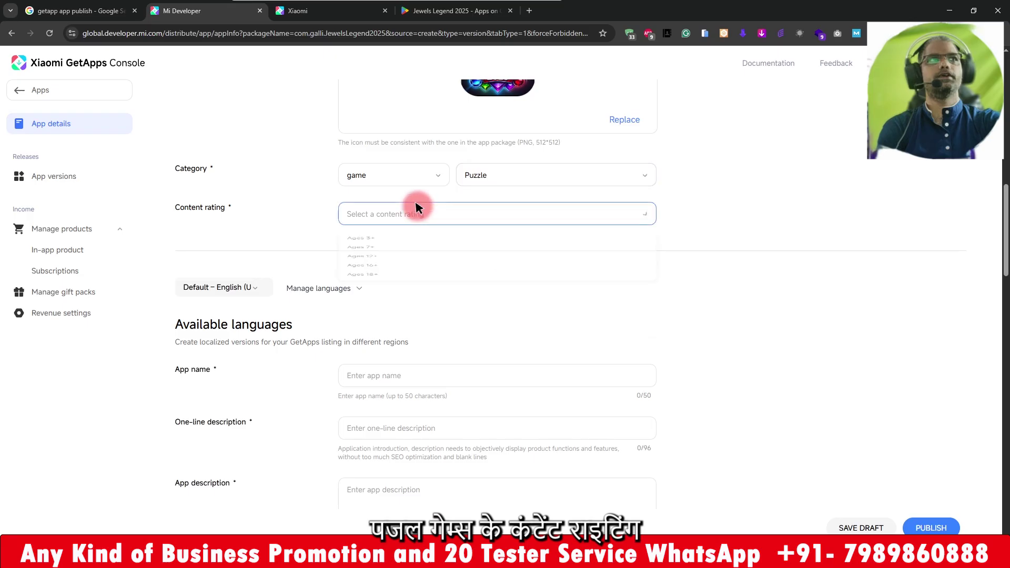
{"action": "left_click", "coordinate": [394, 332]}
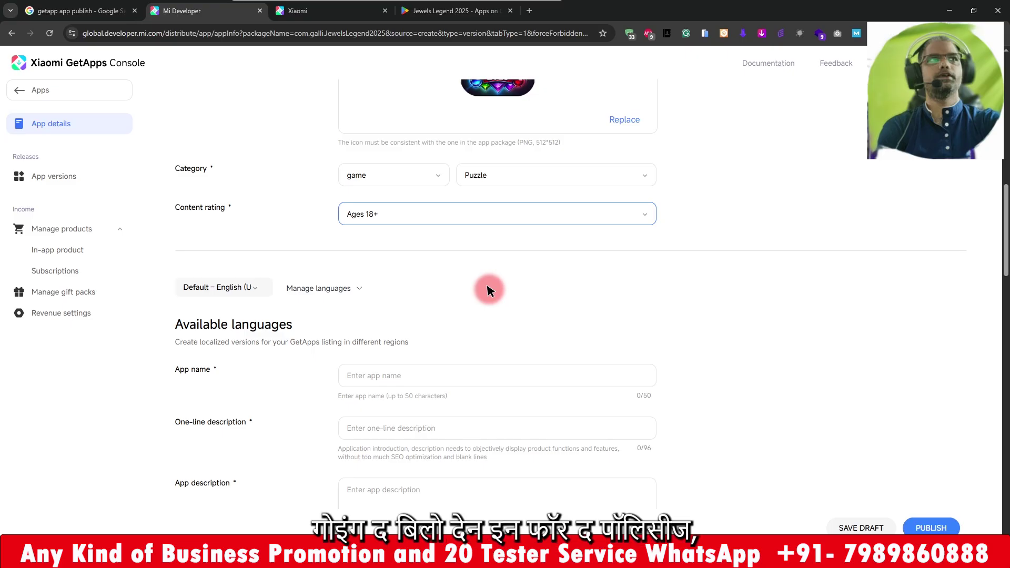
Step: Choose English (United States) as the default language of the store listing
{"action": "left_click", "coordinate": [355, 290]}
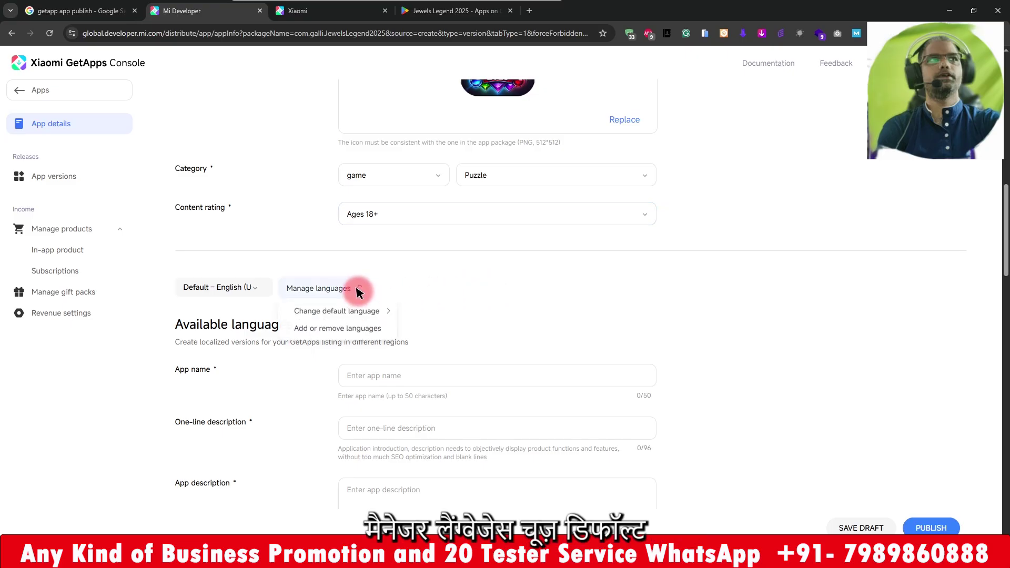
{"action": "mouse_move", "coordinate": [362, 314]}
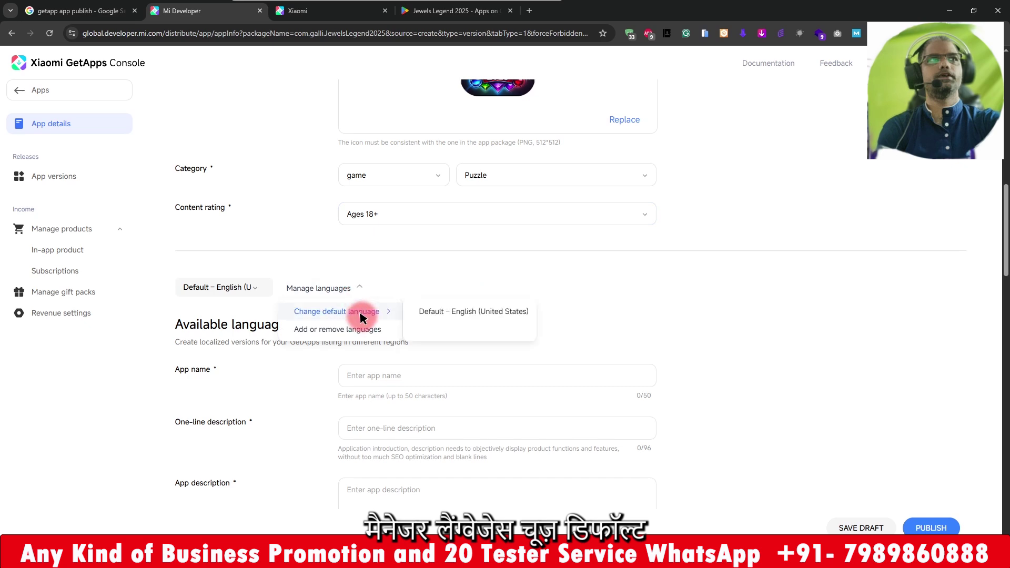
{"action": "left_click", "coordinate": [462, 309]}
Step: Switch to the info document in Word and copy the title "Jewels Legend 2025" for the App name field
{"action": "scroll", "coordinate": [517, 310], "scroll_direction": "down", "scroll_amount": 3}
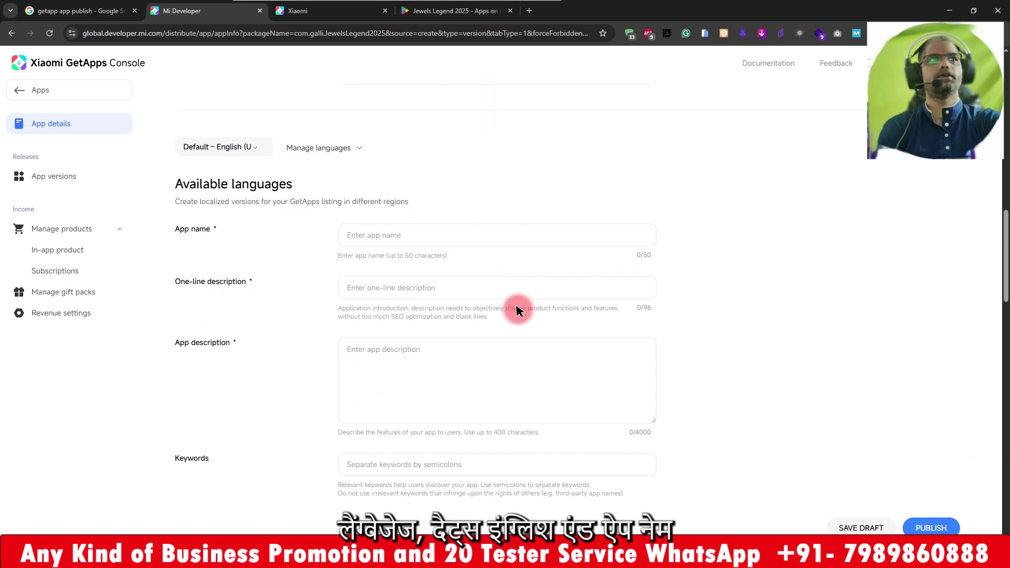
{"action": "key", "text": "alt+Tab"}
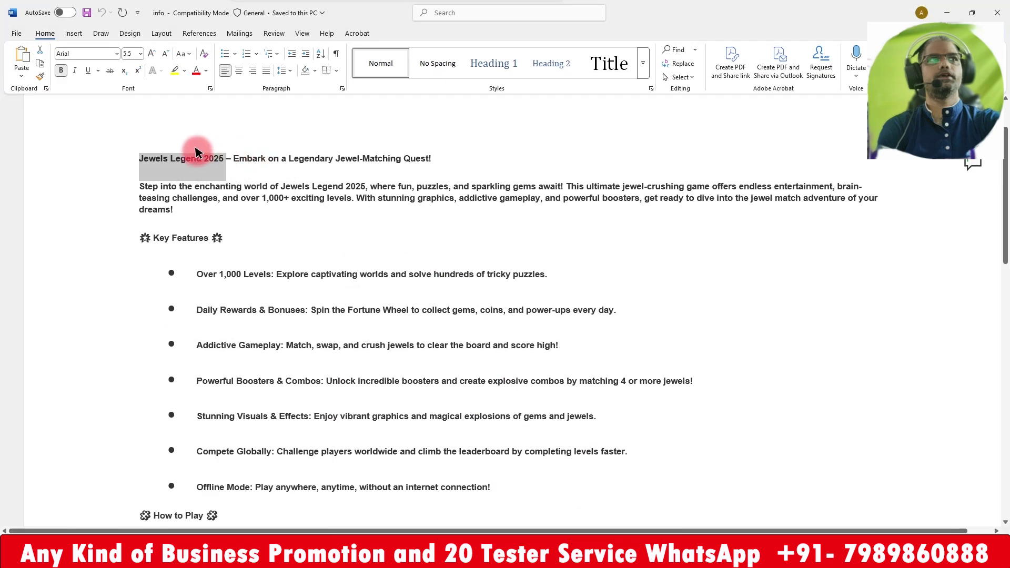
{"action": "right_click", "coordinate": [182, 160]}
{"action": "left_click", "coordinate": [228, 217]}
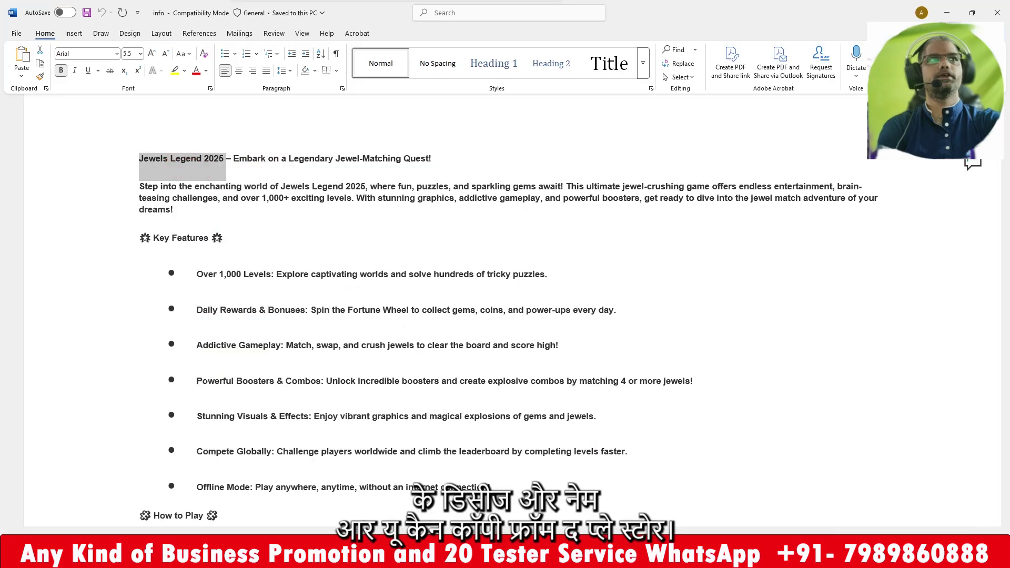
Step: Return to the GetApps console in the browser and paste "Jewels Legend 2025" as the app name
{"action": "key", "text": "alt+Tab"}
{"action": "left_click", "coordinate": [427, 24]}
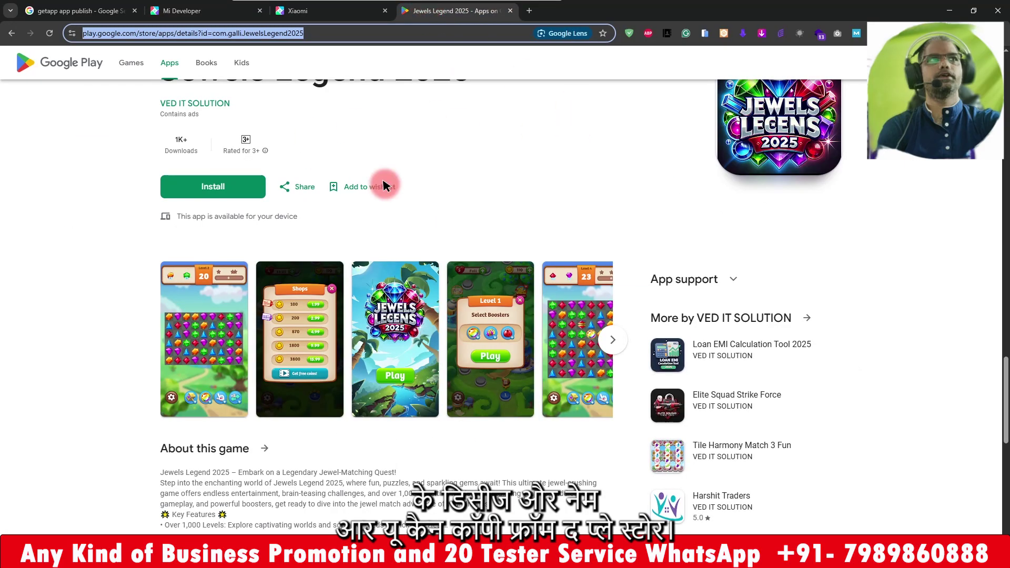
{"action": "scroll", "coordinate": [529, 232], "scroll_direction": "up", "scroll_amount": 4}
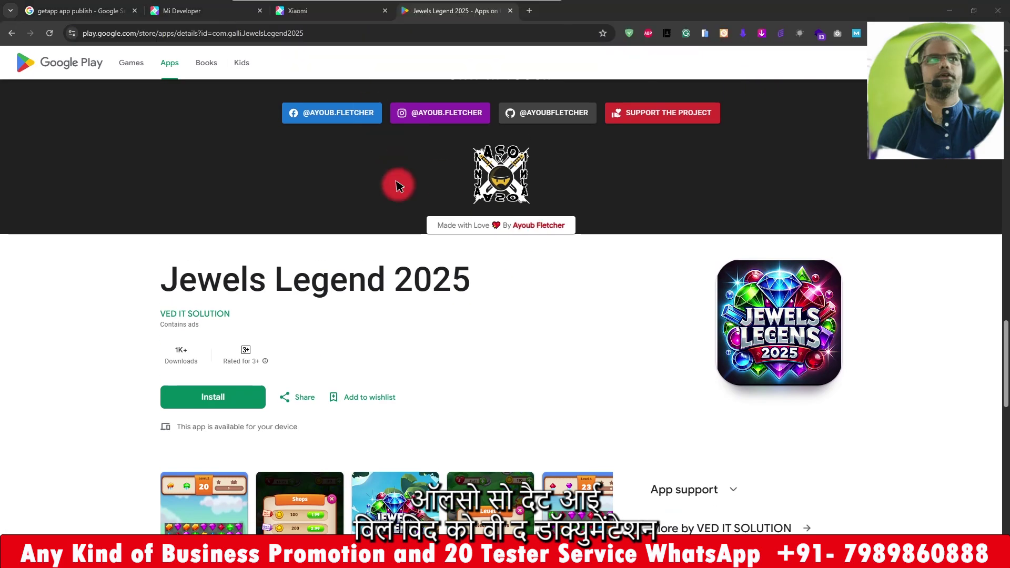
{"action": "mouse_move", "coordinate": [288, 6]}
{"action": "left_click", "coordinate": [242, 10]}
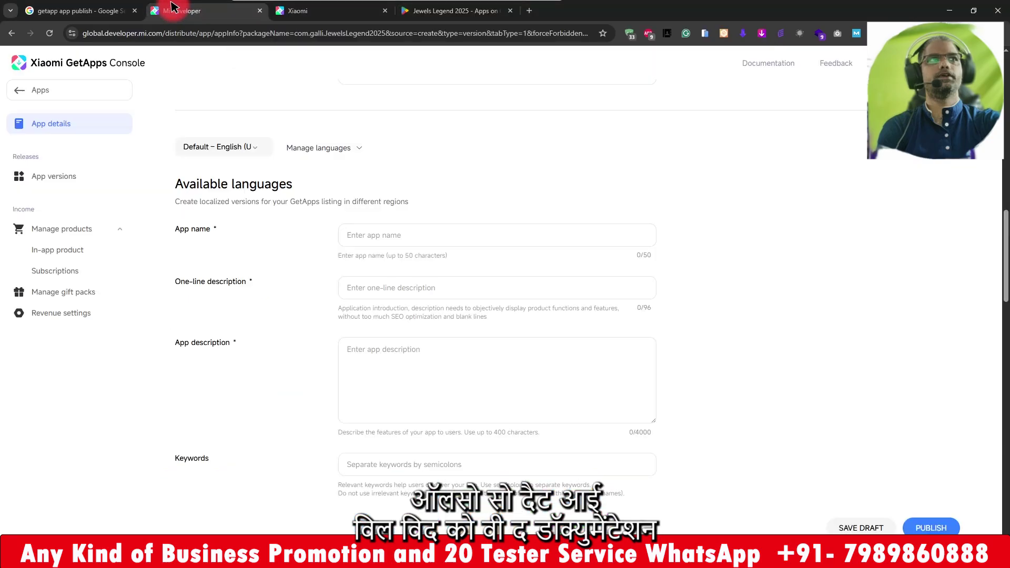
{"action": "left_click", "coordinate": [392, 238]}
{"action": "key", "text": "ctrl+v"}
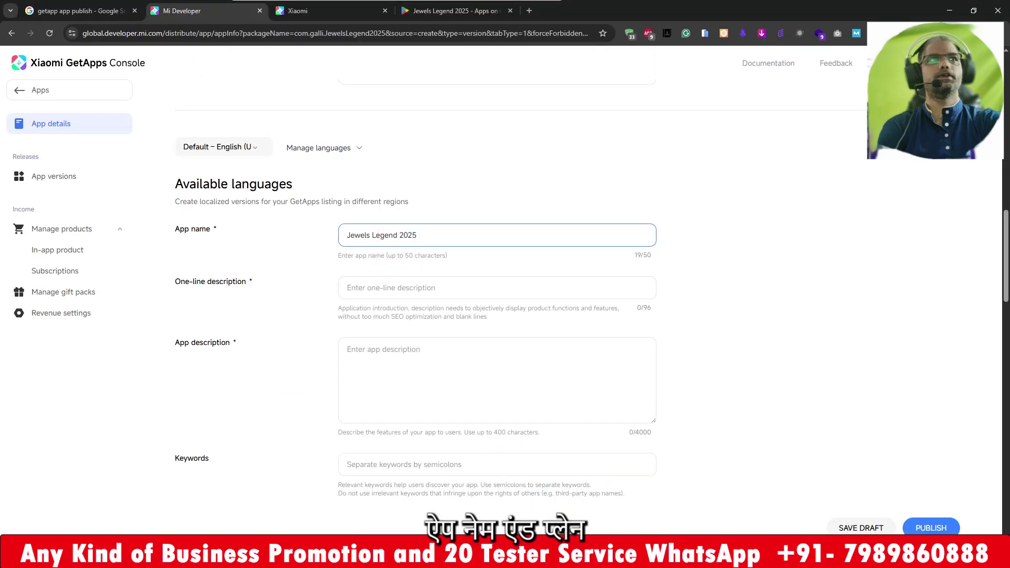
Step: Copy the headline "Jewels Legend 2025 – Embark on a Legendary Jewel-Matching Quest!" from the Word info document into the listing's one-line description
{"action": "key", "text": "alt+Tab"}
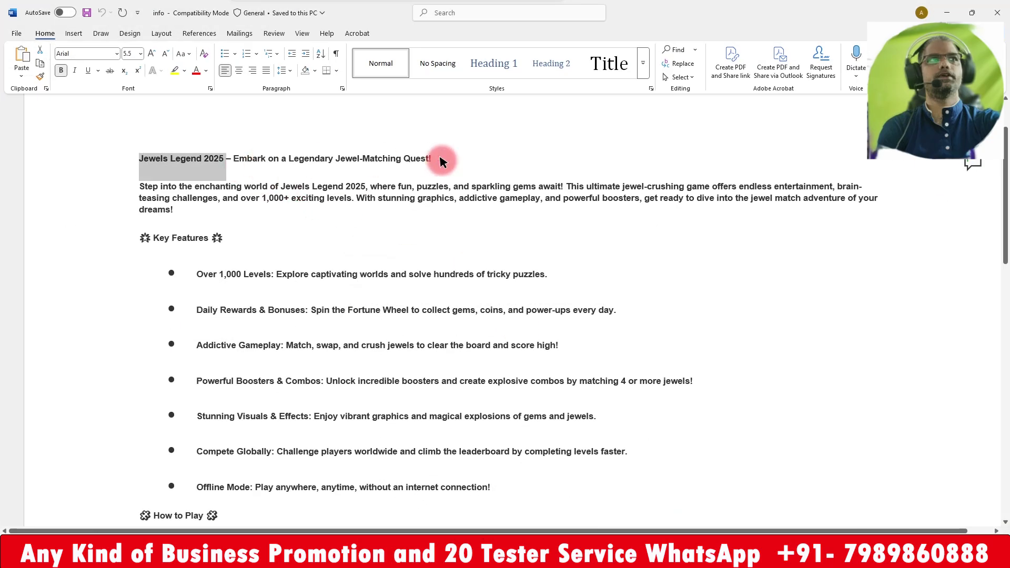
{"action": "left_click", "coordinate": [347, 155]}
{"action": "left_click_drag", "start_coordinate": [347, 155], "coordinate": [130, 155]}
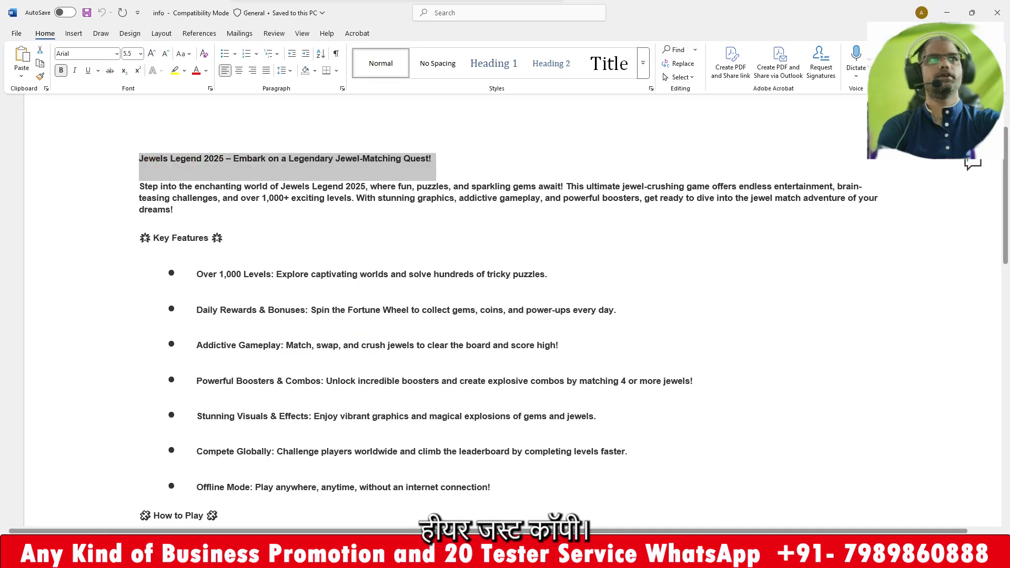
{"action": "key", "text": "ctrl+c"}
{"action": "key", "text": "alt+Tab"}
{"action": "left_click", "coordinate": [381, 285]}
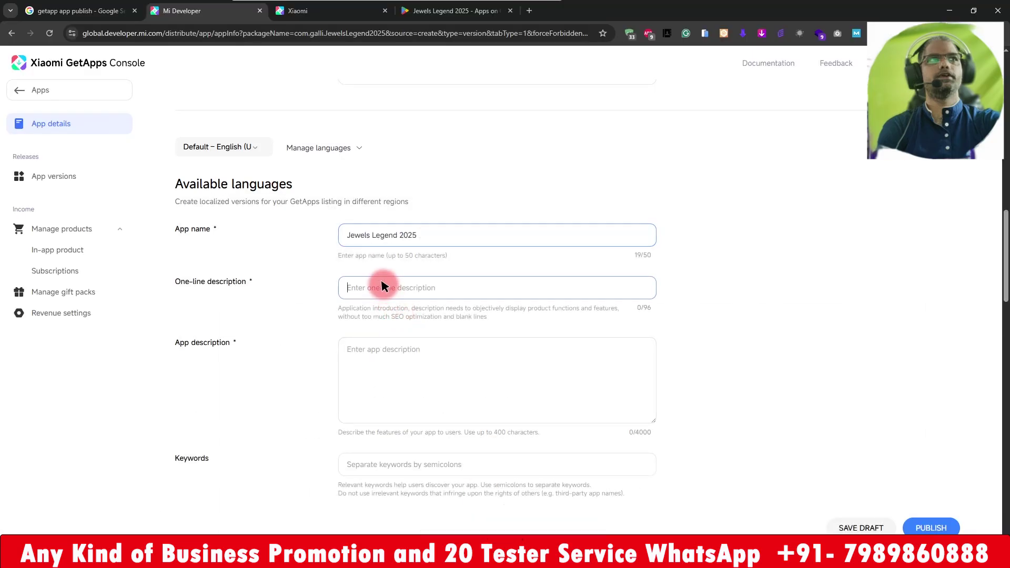
{"action": "key", "text": "ctrl+v"}
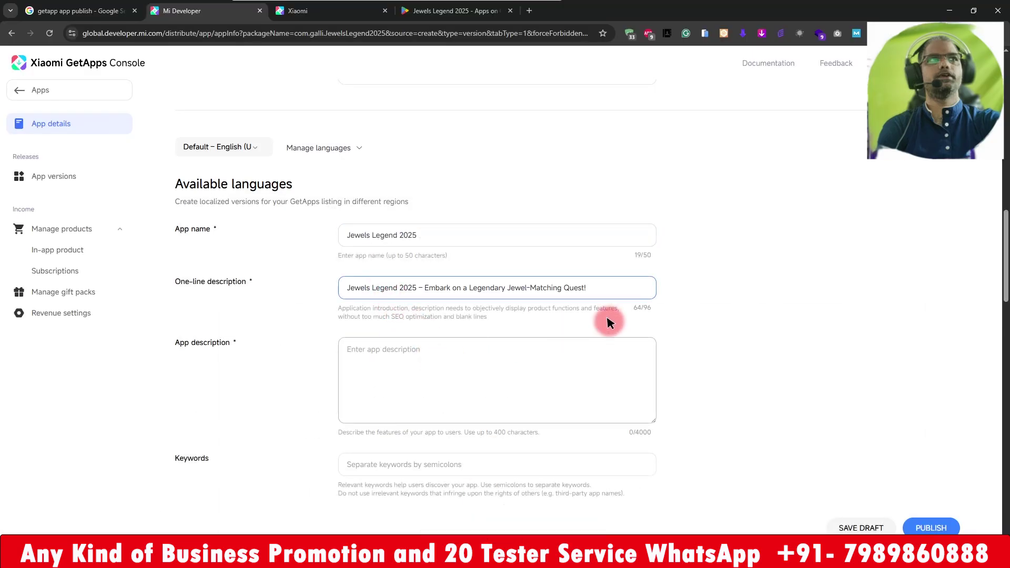
{"action": "left_click", "coordinate": [647, 309]}
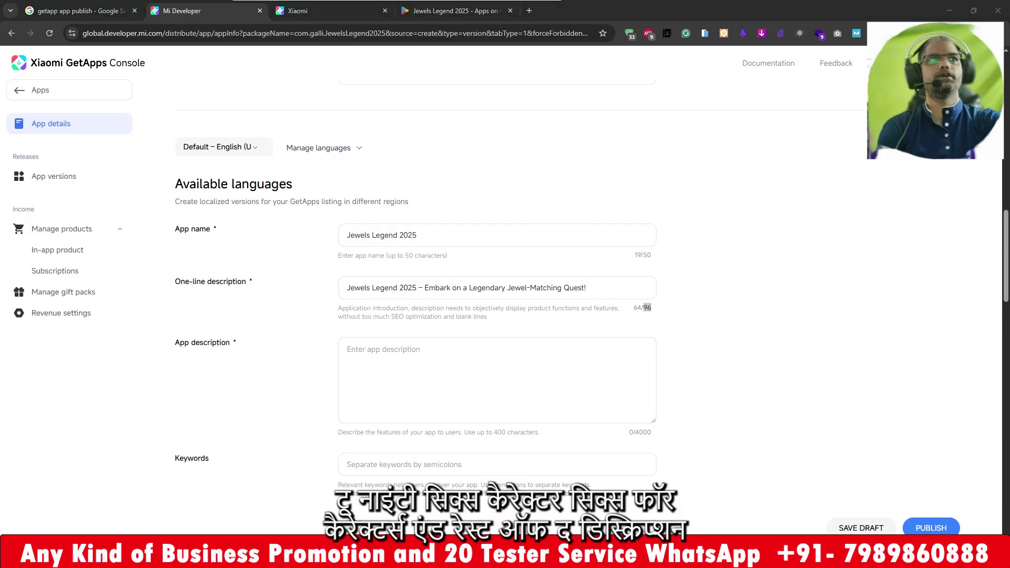
Step: Copy the entire text of the Word info document, from the headline to the privacy policy link, into the listing's app description
{"action": "key", "text": "alt+Tab"}
{"action": "left_click", "coordinate": [489, 345]}
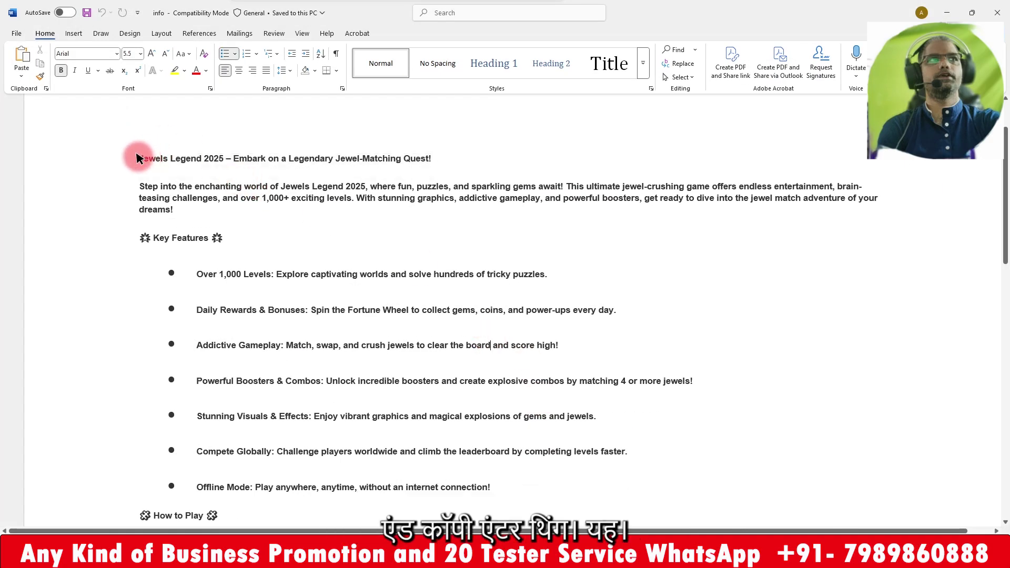
{"action": "left_click_drag", "start_coordinate": [138, 158], "coordinate": [664, 341]}
{"action": "key", "text": "ctrl+c"}
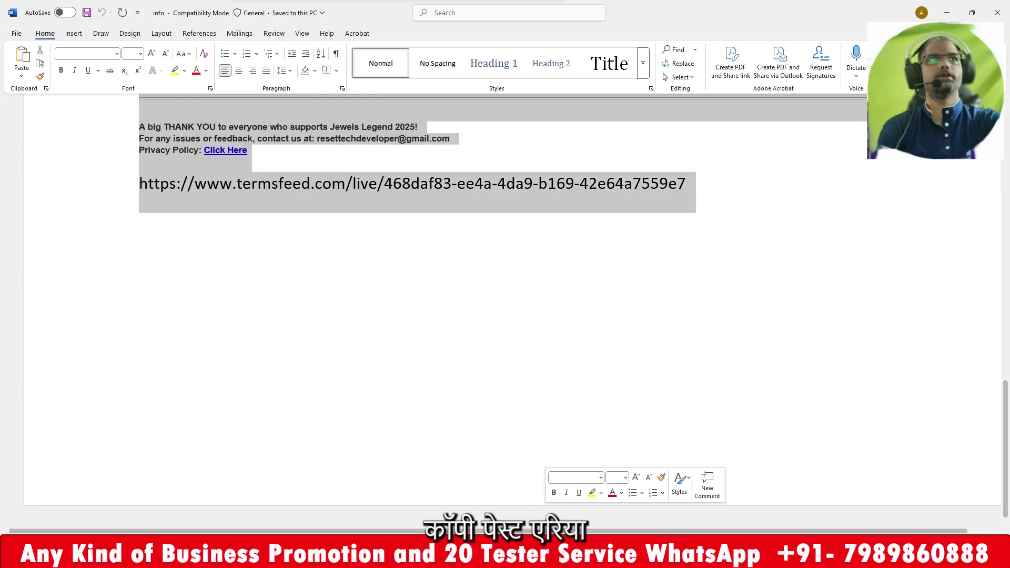
{"action": "key", "text": "alt+Tab"}
{"action": "left_click", "coordinate": [442, 337]}
{"action": "key", "text": "ctrl+v"}
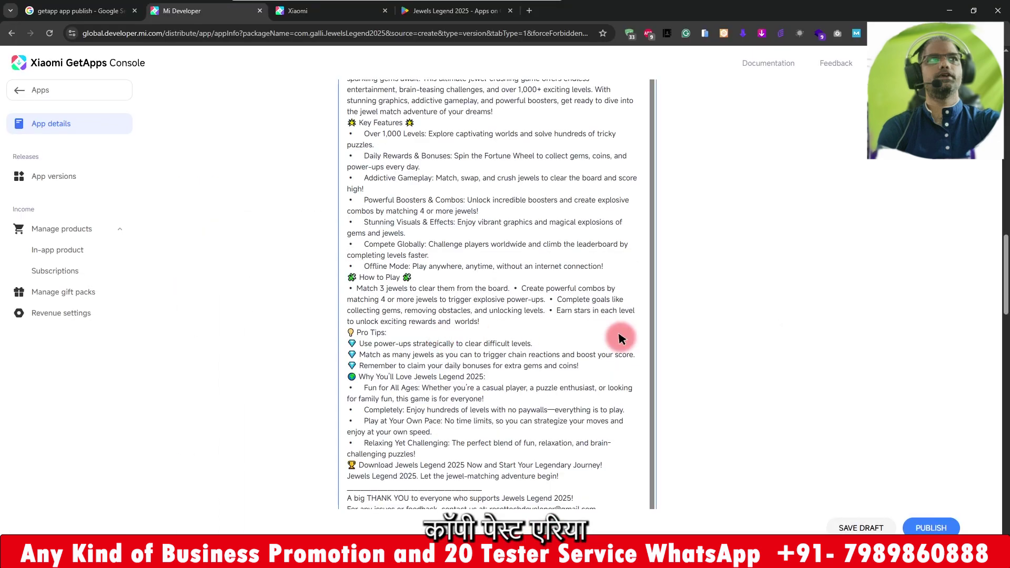
{"action": "scroll", "coordinate": [739, 338], "scroll_direction": "down", "scroll_amount": 5}
{"action": "scroll", "coordinate": [742, 338], "scroll_direction": "up", "scroll_amount": 3}
{"action": "scroll", "coordinate": [741, 338], "scroll_direction": "up", "scroll_amount": 7}
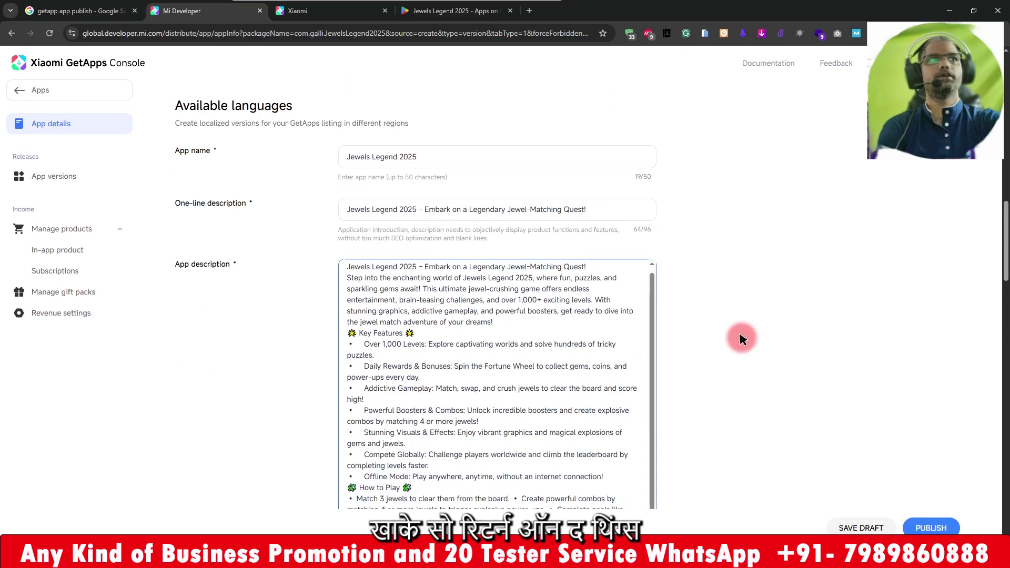
{"action": "scroll", "coordinate": [741, 338], "scroll_direction": "down", "scroll_amount": 7}
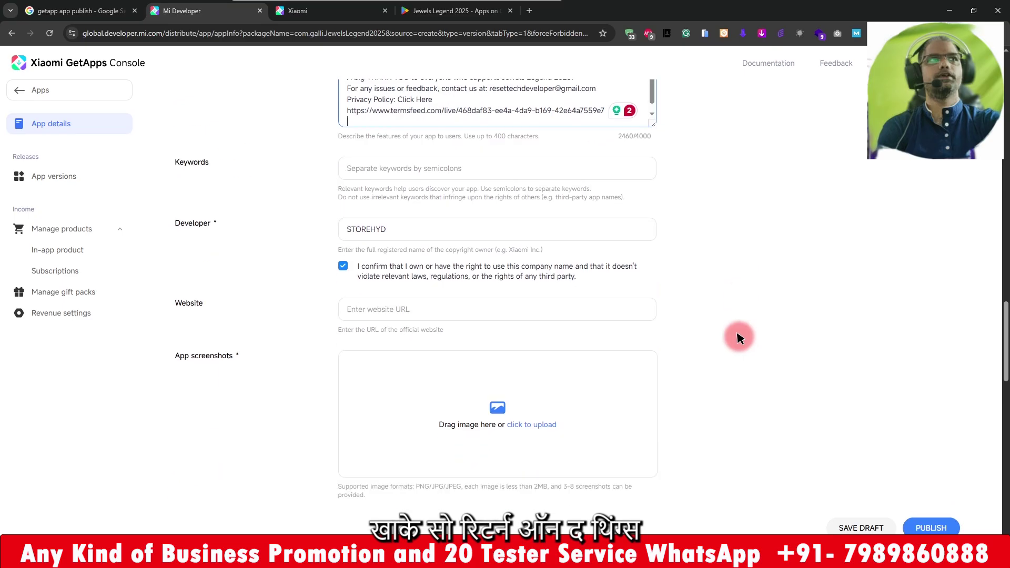
Step: Open the Keyword Tool website in a new browser tab to find keywords for the listing
{"action": "left_click", "coordinate": [397, 168]}
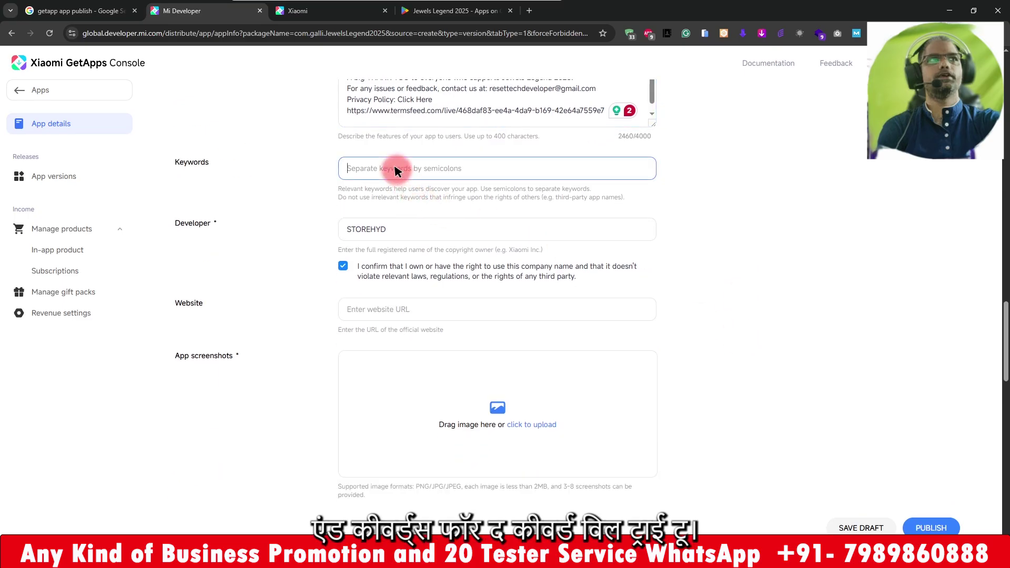
{"action": "left_click", "coordinate": [529, 11]}
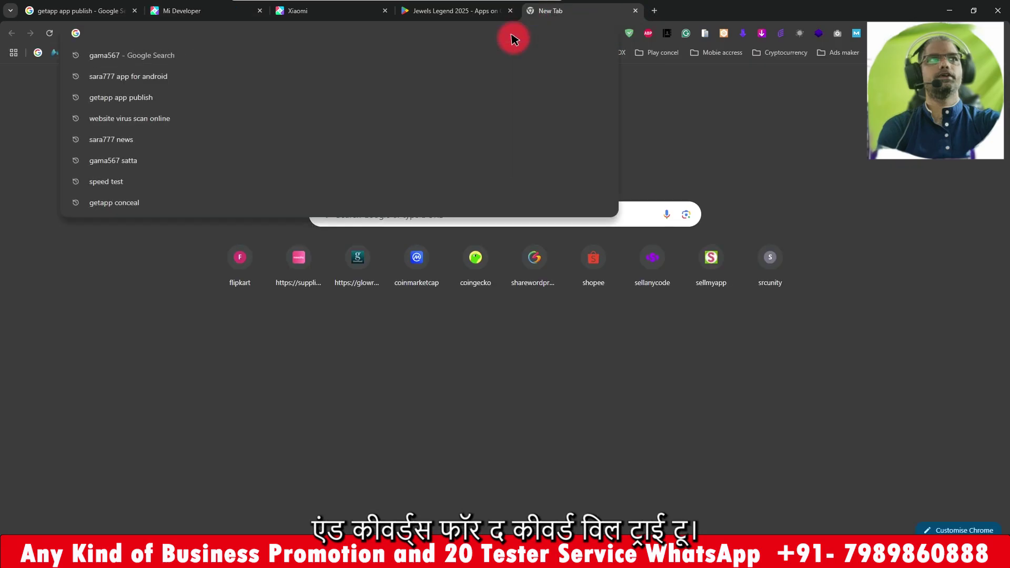
{"action": "type", "text": "ke"}
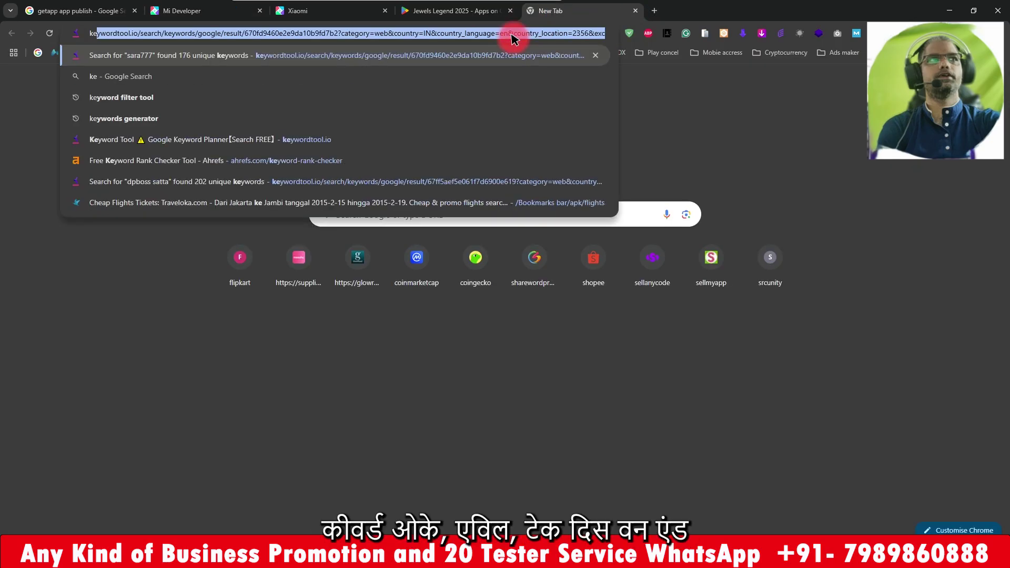
{"action": "key", "text": "Return"}
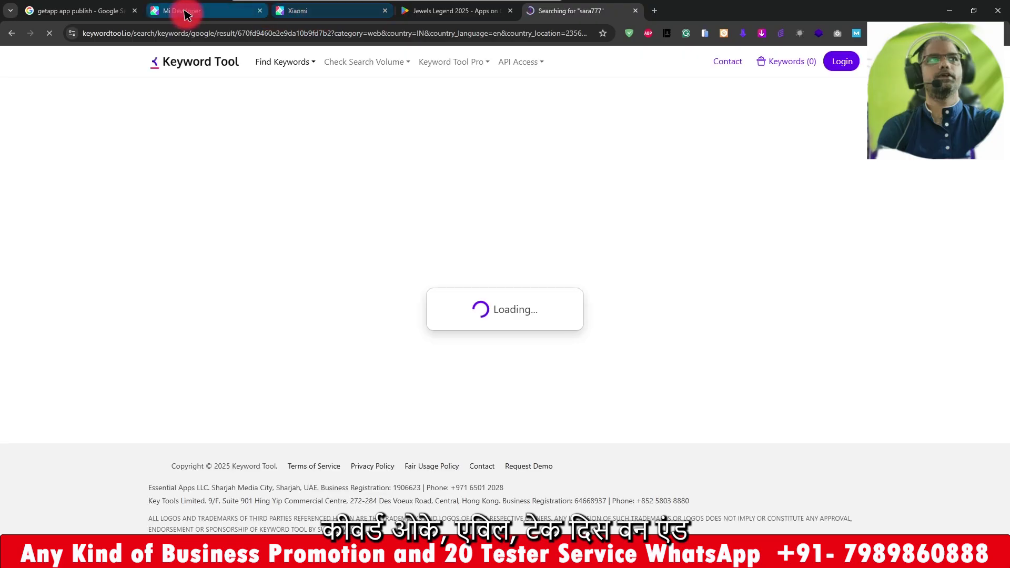
Step: Copy the app name from the GetApps listing and search Keyword Tool's Play Store suggestions for "Jewels Legend 2025"
{"action": "left_click", "coordinate": [186, 15]}
{"action": "scroll", "coordinate": [288, 241], "scroll_direction": "up", "scroll_amount": 10}
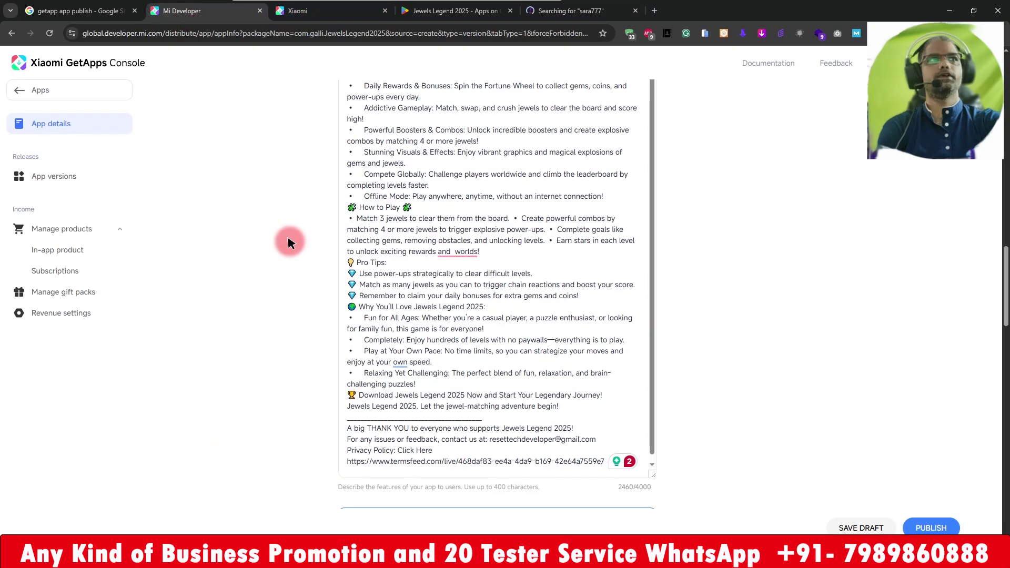
{"action": "left_click_drag", "start_coordinate": [436, 227], "coordinate": [292, 227]}
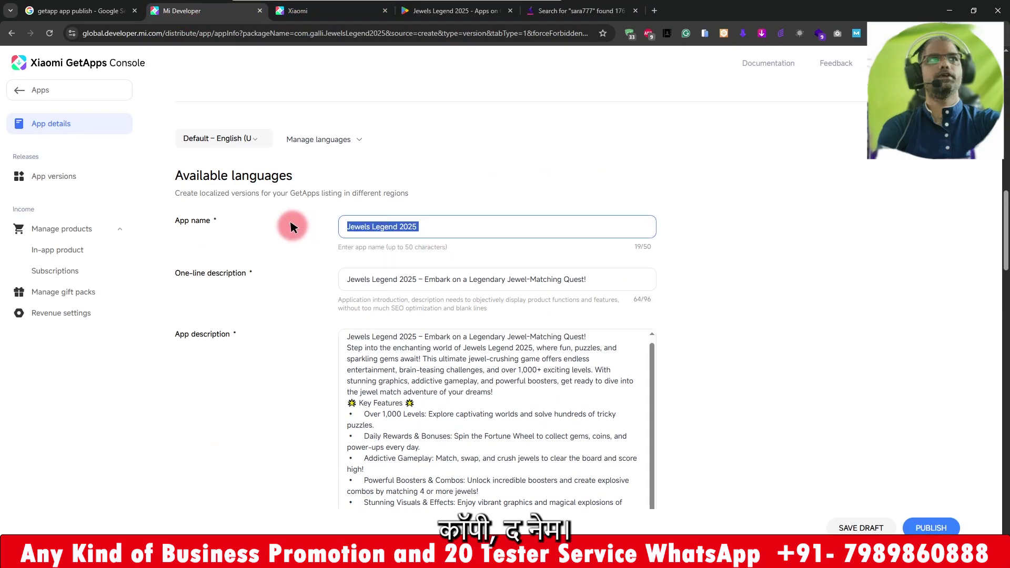
{"action": "key", "text": "ctrl+c"}
{"action": "scroll", "coordinate": [237, 319], "scroll_direction": "down", "scroll_amount": 10}
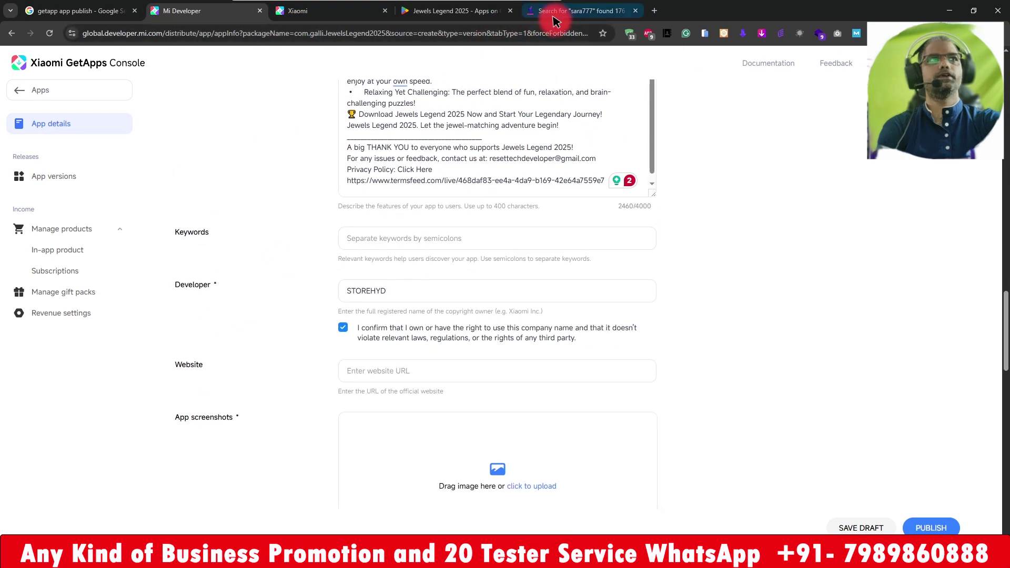
{"action": "left_click", "coordinate": [553, 15]}
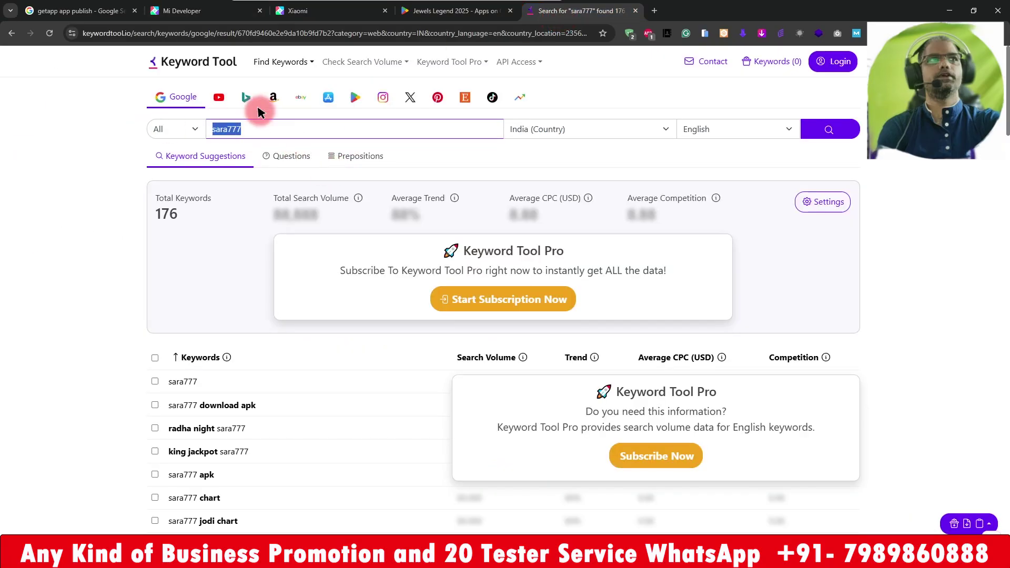
{"action": "left_click", "coordinate": [354, 98]}
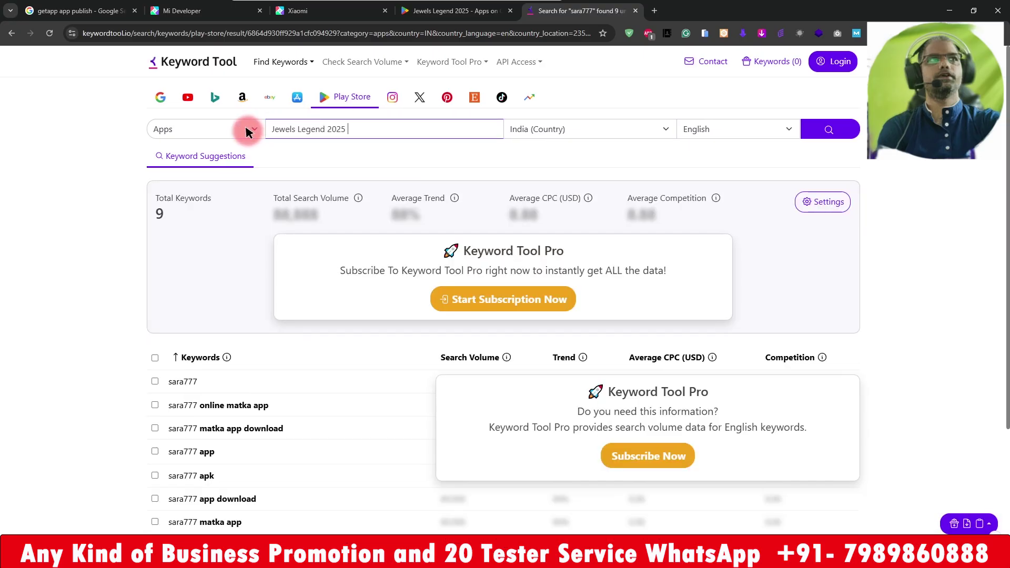
{"action": "left_click", "coordinate": [829, 130]}
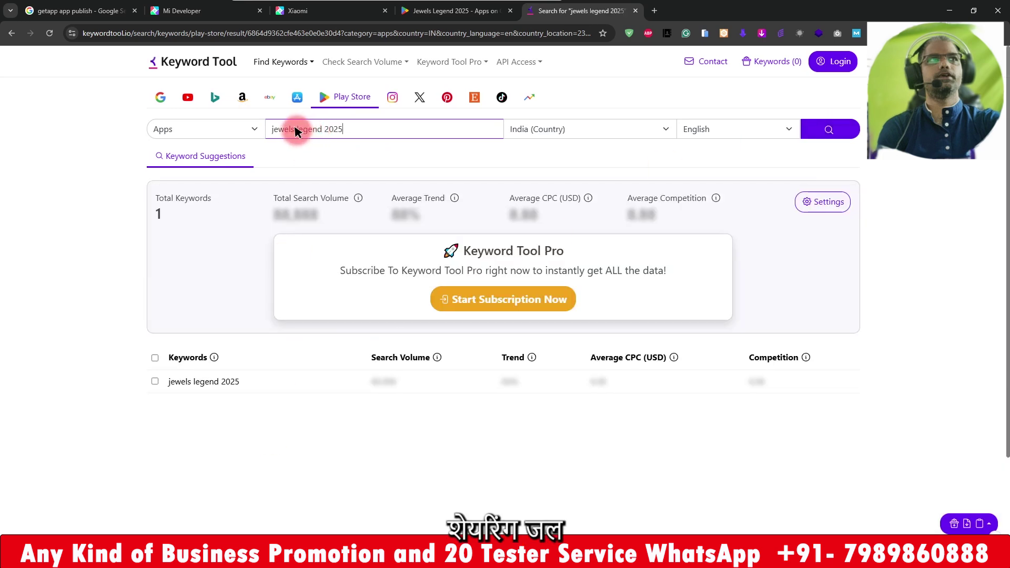
Step: Shorten the Play Store keyword search to "jewels legend" and select all of its suggestions
{"action": "left_click_drag", "start_coordinate": [295, 130], "coordinate": [386, 127]}
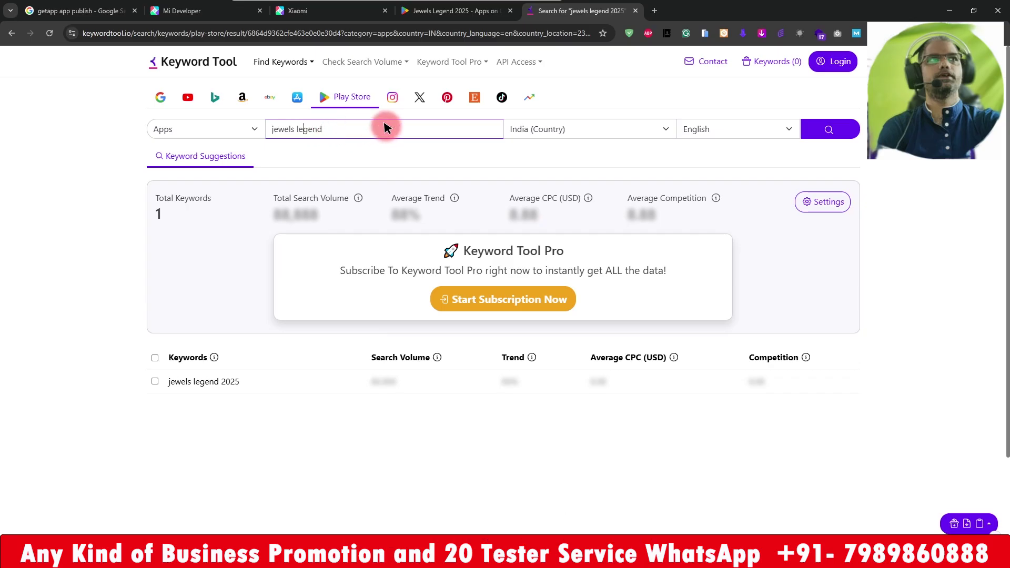
{"action": "left_click", "coordinate": [834, 132]}
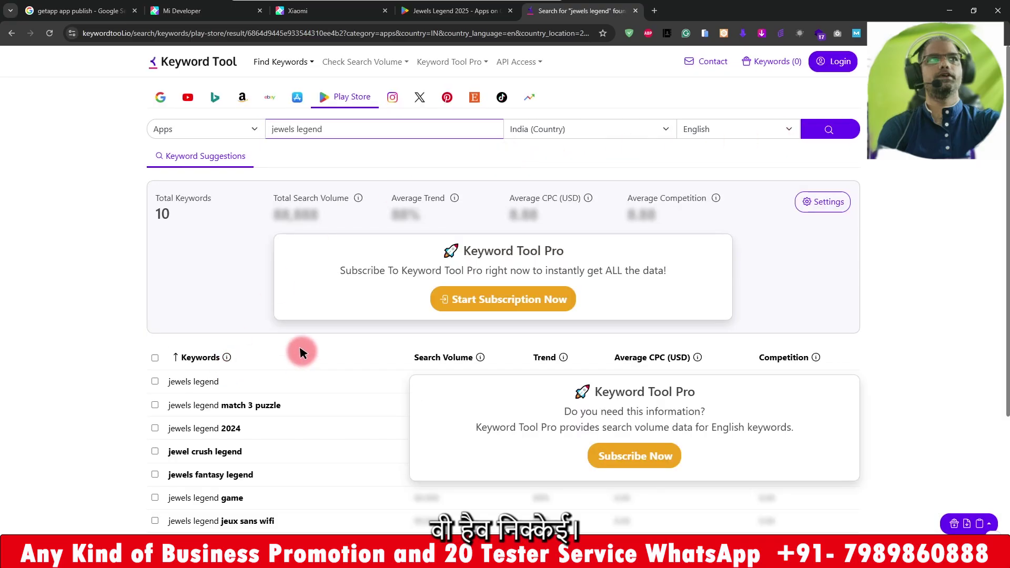
{"action": "scroll", "coordinate": [315, 347], "scroll_direction": "down", "scroll_amount": 3}
{"action": "left_click", "coordinate": [154, 182]}
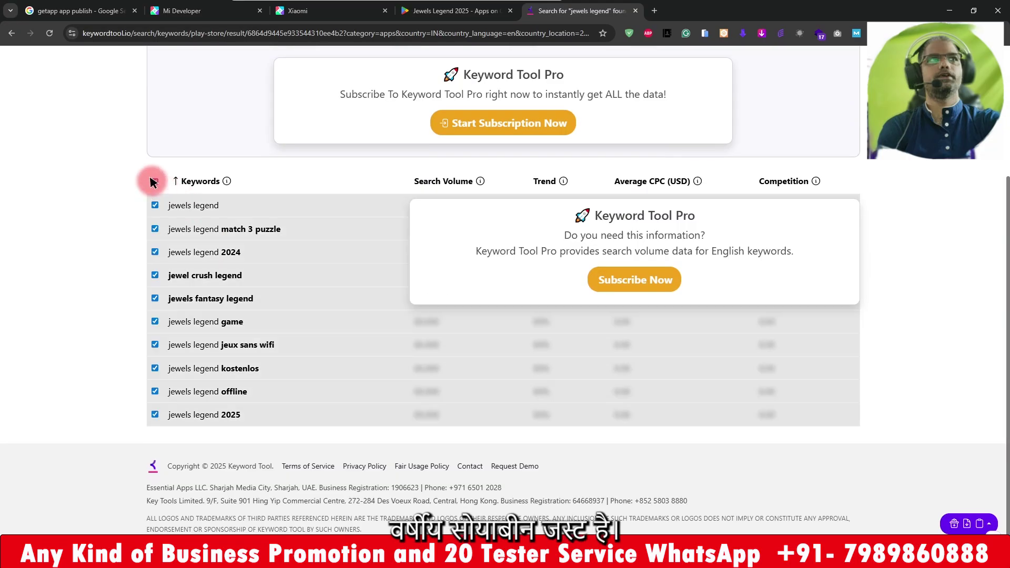
{"action": "scroll", "coordinate": [425, 224], "scroll_direction": "up", "scroll_amount": 3}
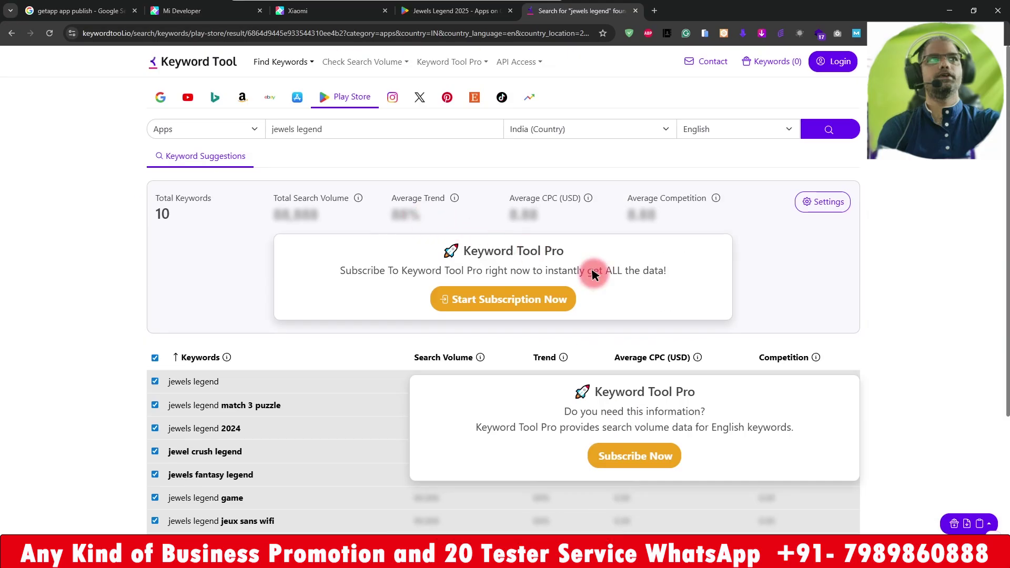
Step: Search the Play Store keywords for "jewels", then select and copy all of the suggestions
{"action": "left_click", "coordinate": [333, 126]}
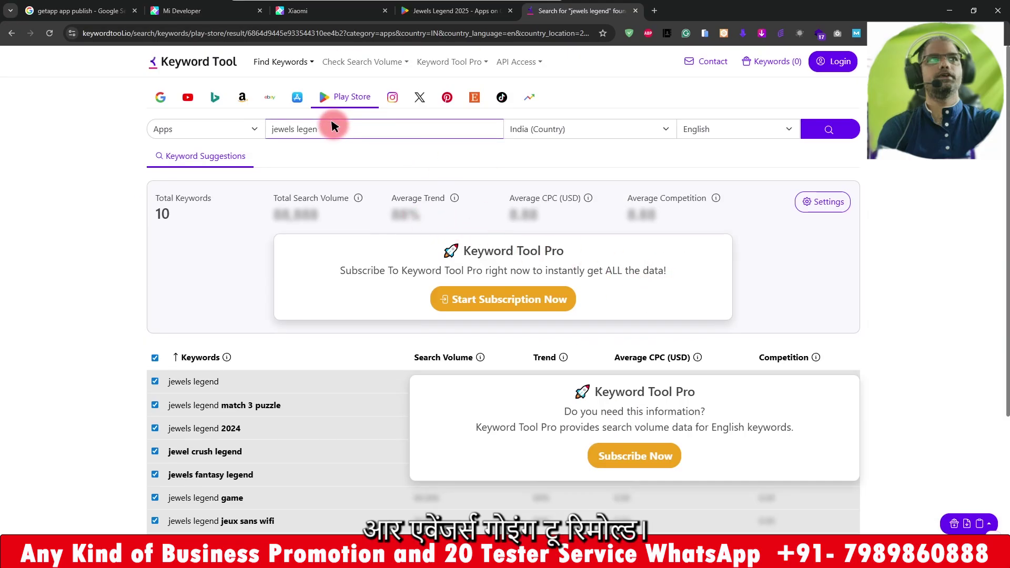
{"action": "key", "text": "Return"}
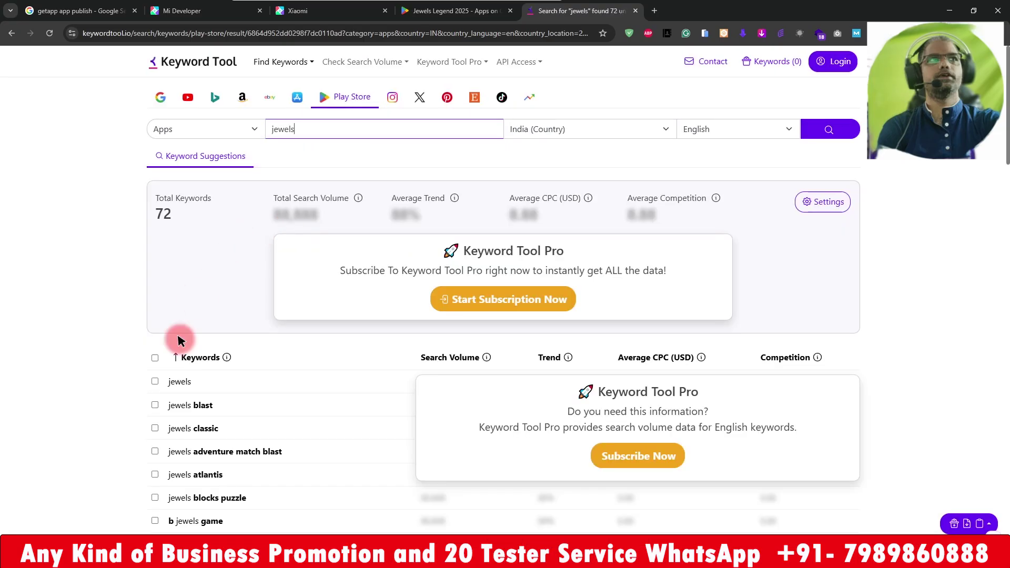
{"action": "left_click", "coordinate": [155, 358]}
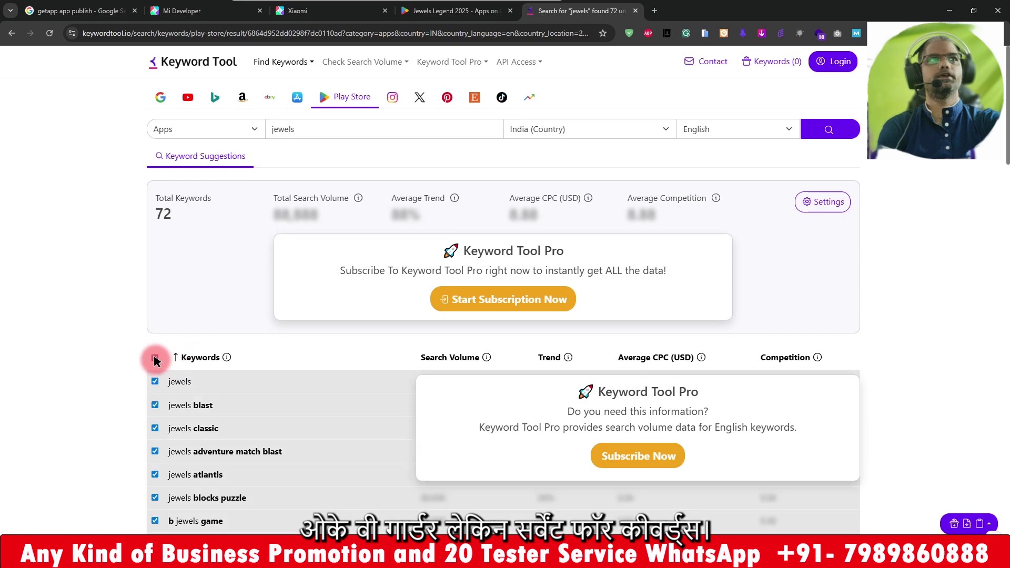
{"action": "left_click", "coordinate": [970, 525]}
{"action": "left_click", "coordinate": [905, 462]}
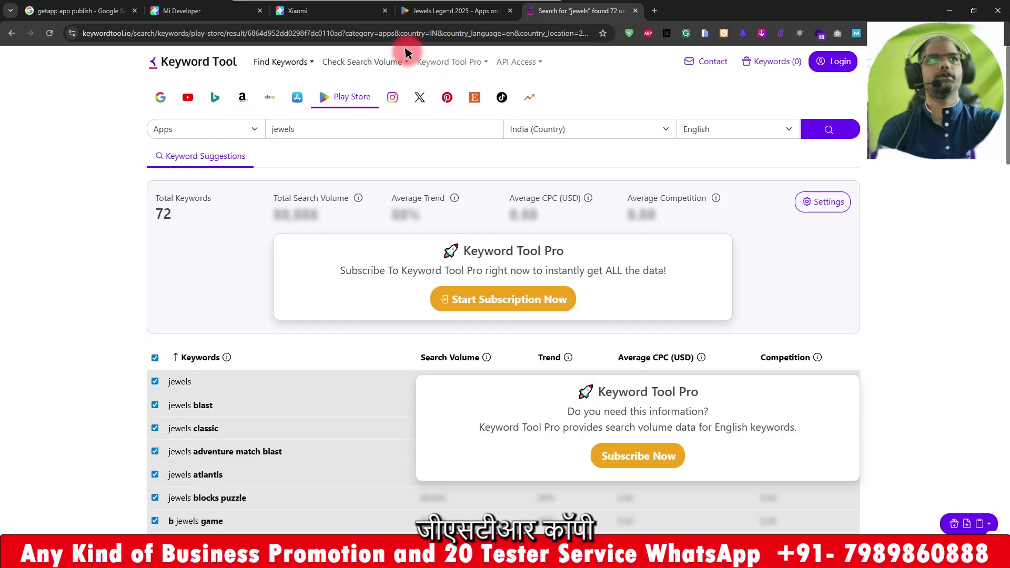
Step: Paste the copied jewels keywords into the Keywords field of the GetApps listing
{"action": "left_click", "coordinate": [179, 10]}
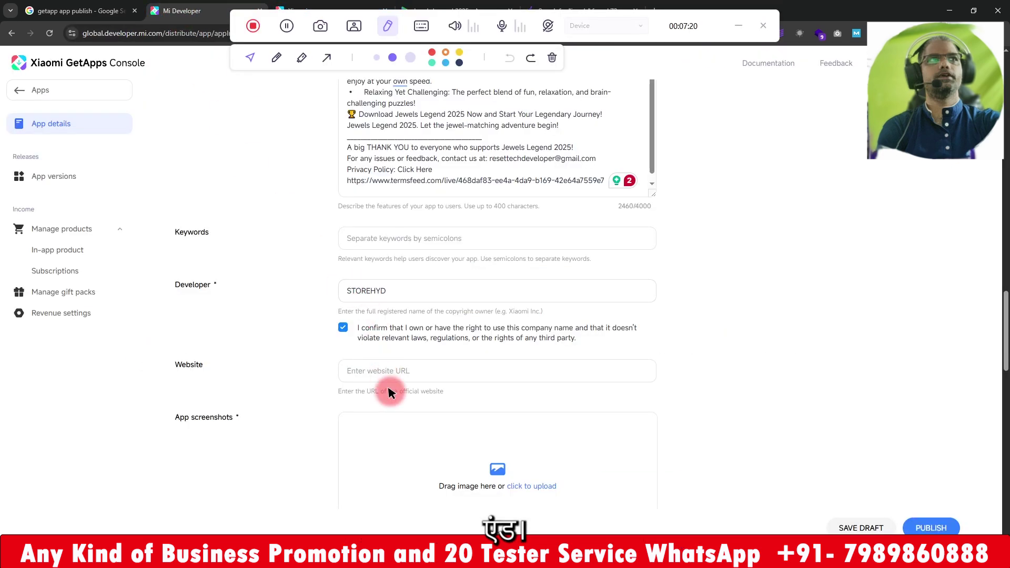
{"action": "left_click", "coordinate": [396, 246]}
{"action": "key", "text": "ctrl+v"}
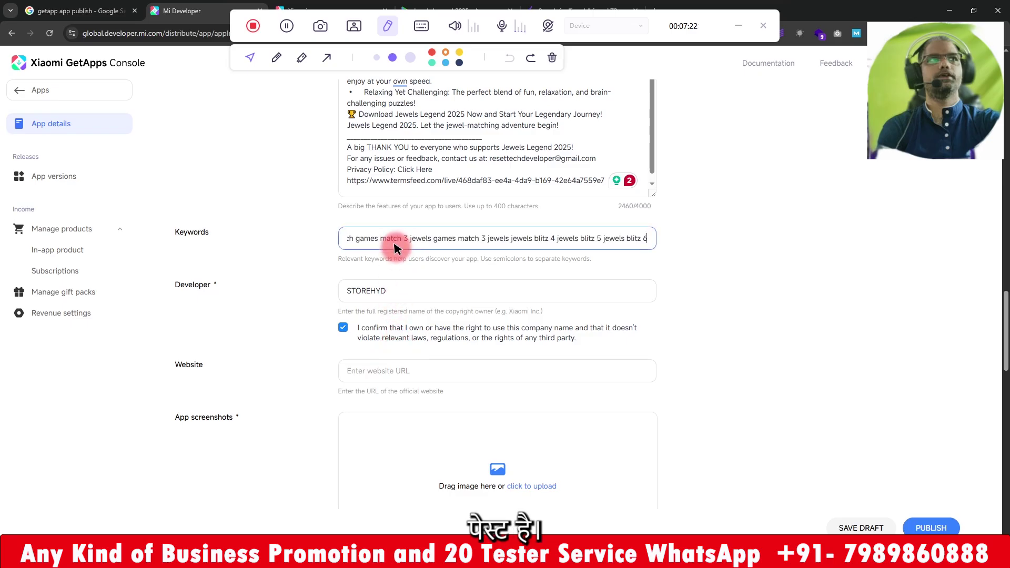
{"action": "left_click", "coordinate": [309, 282]}
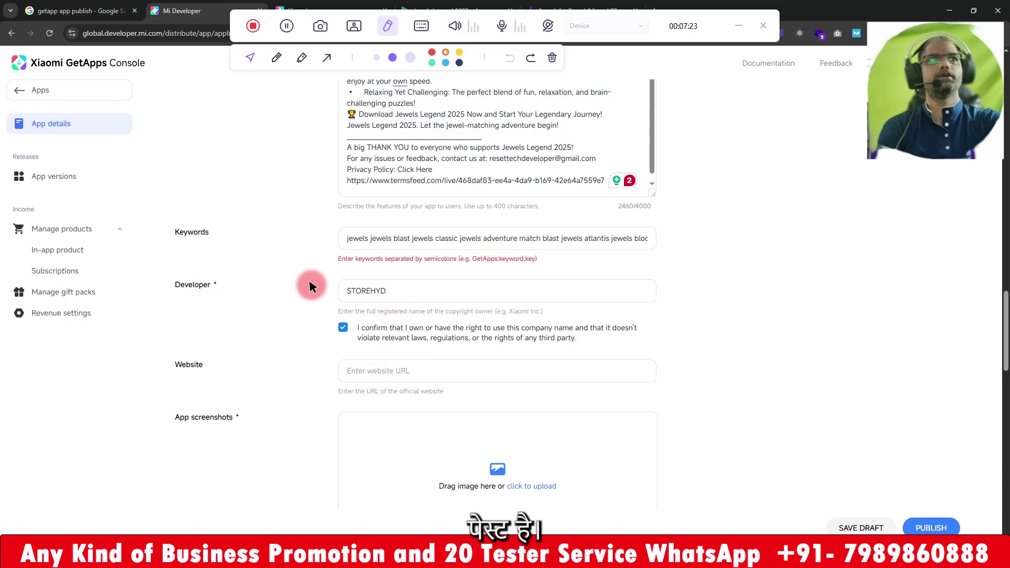
Step: Switch to the info document in Word and paste the jewels keywords below the privacy policy link
{"action": "left_click", "coordinate": [392, 239]}
{"action": "triple_click", "coordinate": [391, 239]}
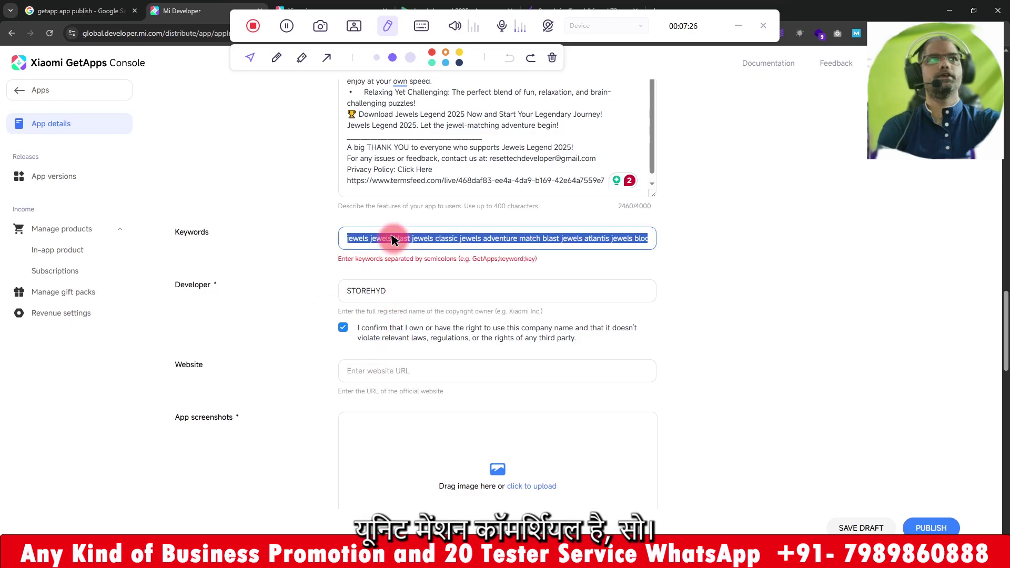
{"action": "left_click", "coordinate": [389, 239]}
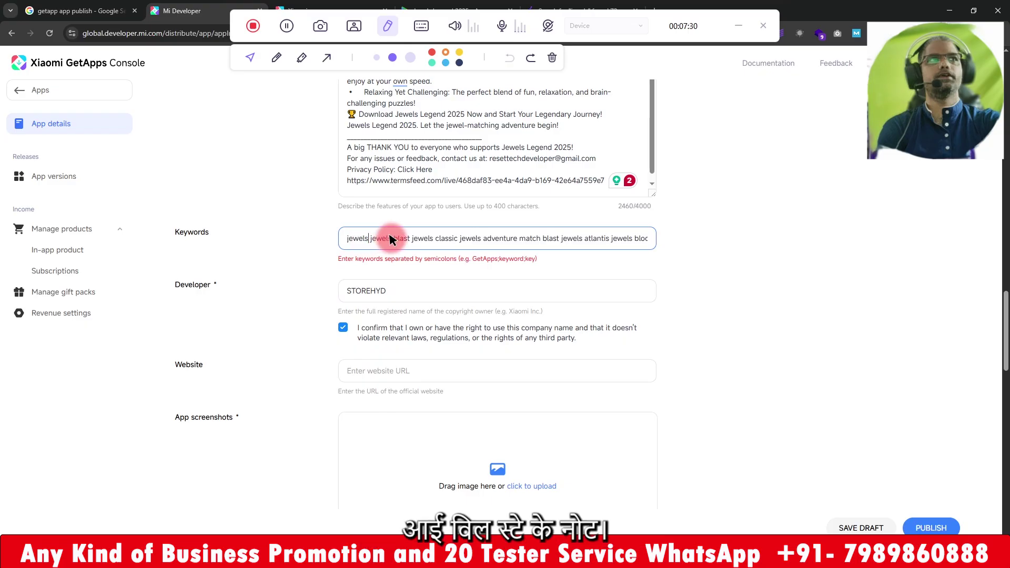
{"action": "triple_click", "coordinate": [390, 240]}
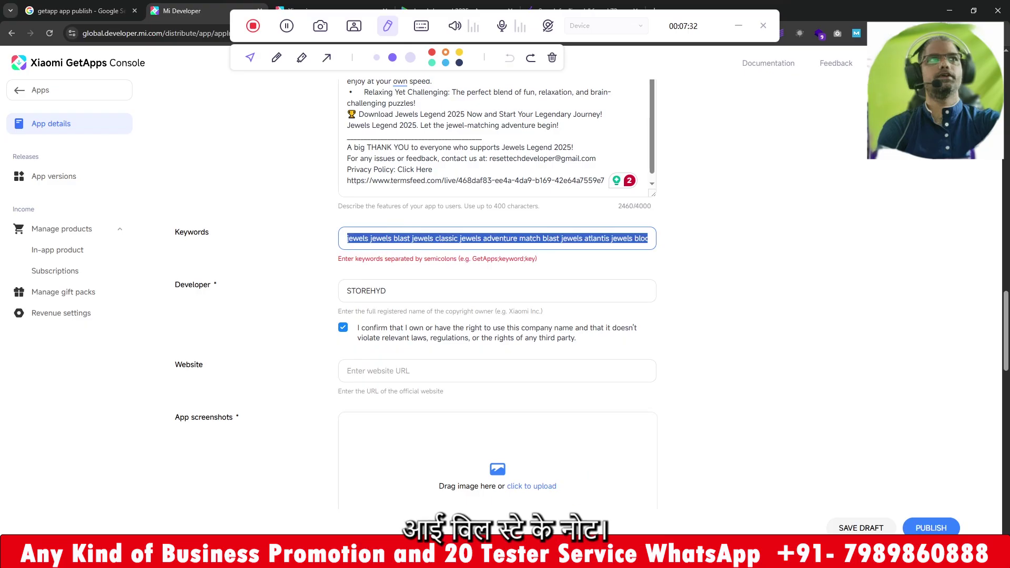
{"action": "key", "text": "alt+Tab"}
{"action": "left_click", "coordinate": [669, 271]}
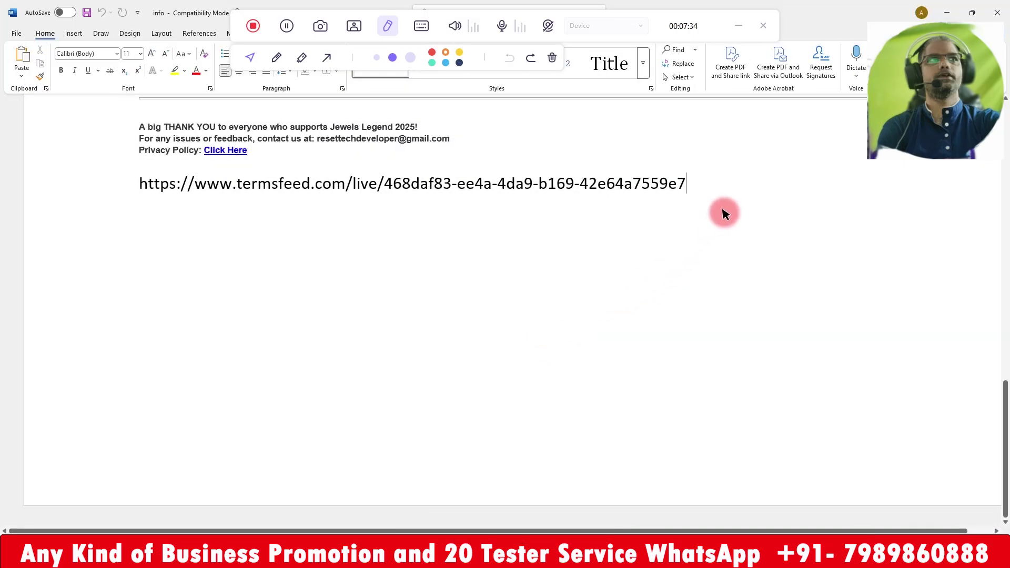
{"action": "key", "text": "Return"}
{"action": "key", "text": "Return"}
{"action": "key", "text": "Return"}
{"action": "key", "text": "ctrl+v"}
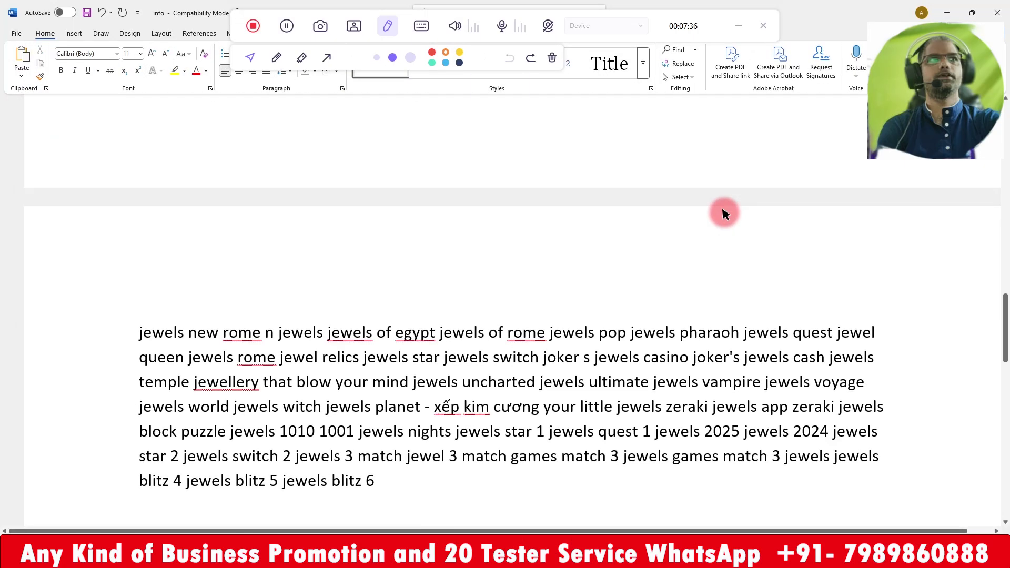
Step: Delete the whole block of pasted jewels keywords from the document
{"action": "scroll", "coordinate": [532, 262], "scroll_direction": "up", "scroll_amount": 5}
{"action": "double_click", "coordinate": [188, 323]}
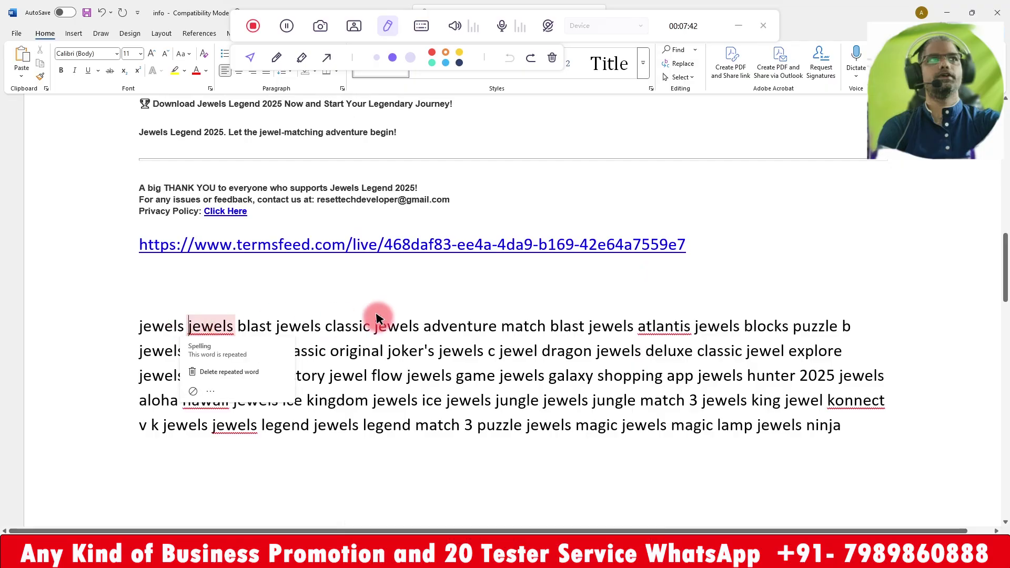
{"action": "left_click", "coordinate": [407, 400]}
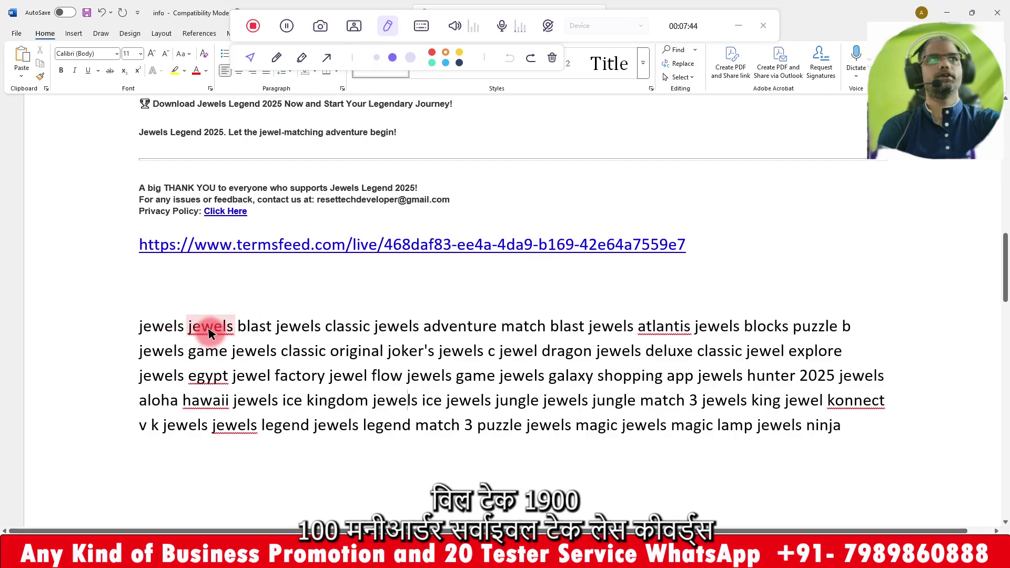
{"action": "left_click_drag", "start_coordinate": [140, 329], "coordinate": [473, 526]}
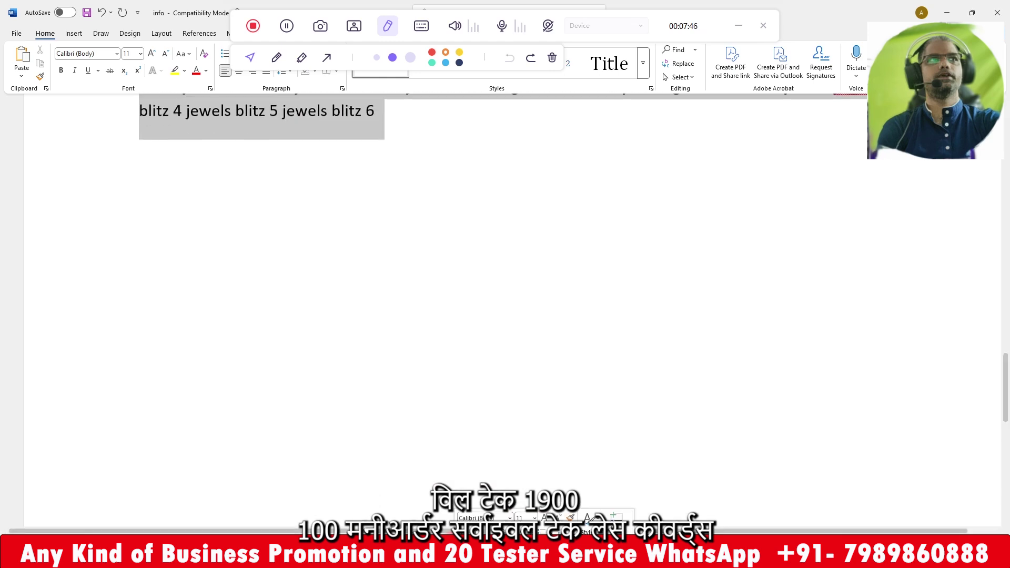
{"action": "key", "text": "Delete"}
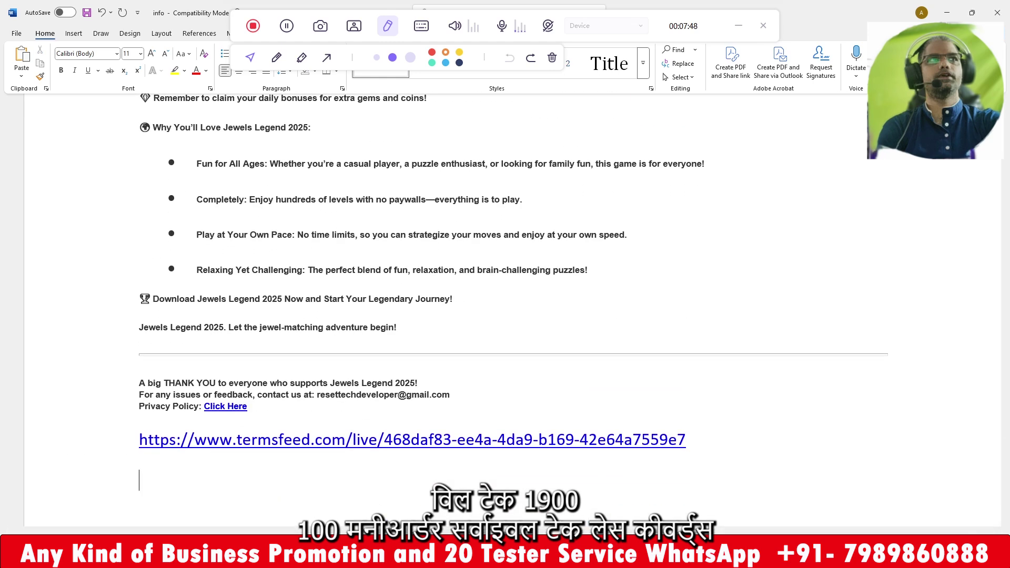
Step: Copy "Jewels Legend" from the GetApps app name and search Keyword Tool's Play Store suggestions for it
{"action": "left_click", "coordinate": [405, 546]}
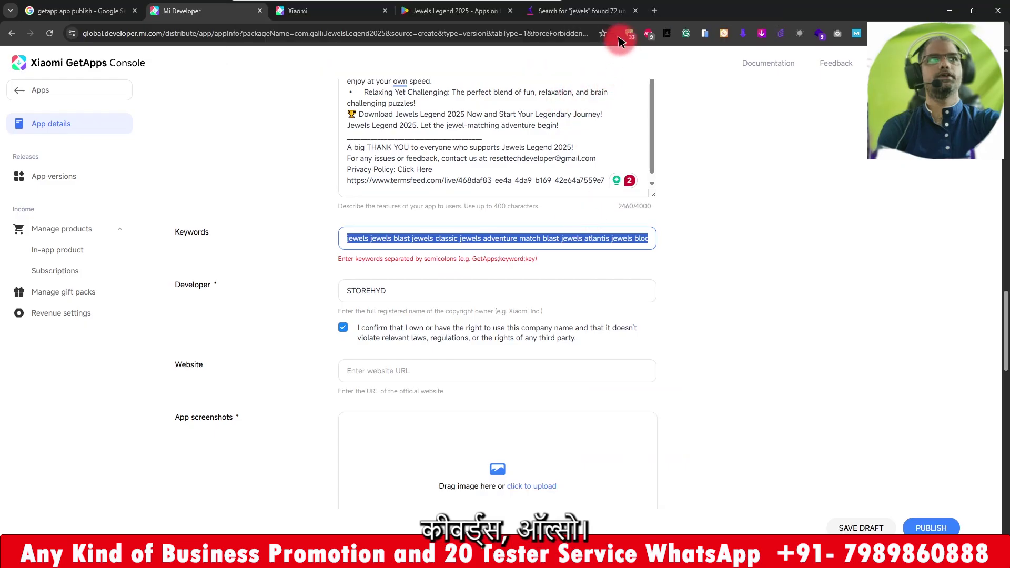
{"action": "scroll", "coordinate": [341, 158], "scroll_direction": "up", "scroll_amount": 10}
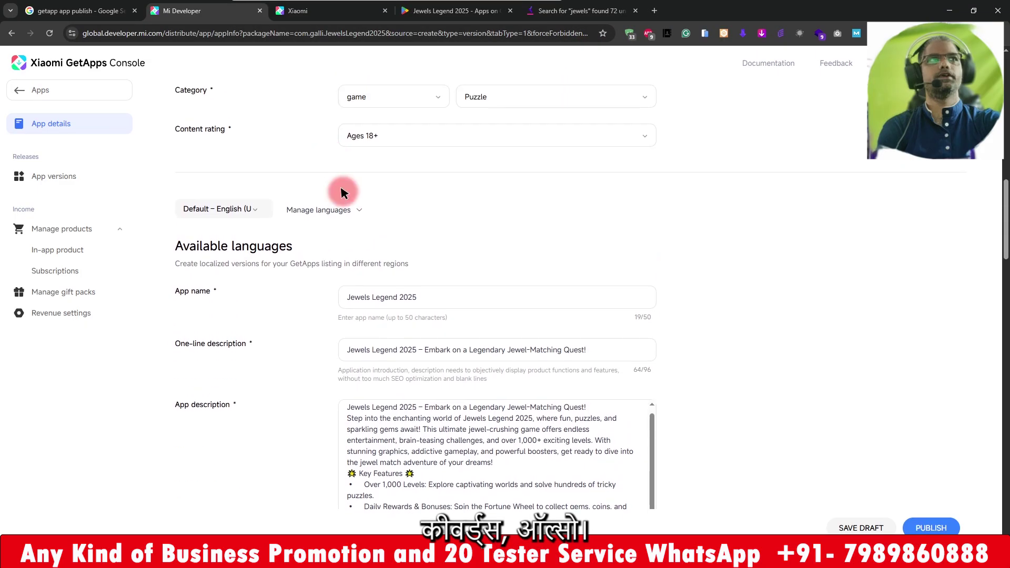
{"action": "left_click_drag", "start_coordinate": [397, 297], "coordinate": [343, 295]}
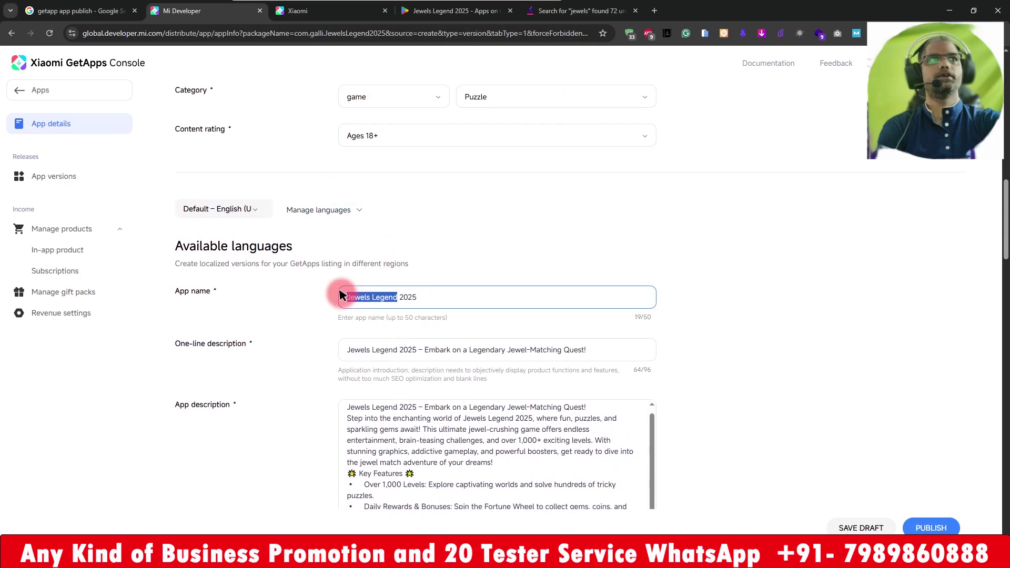
{"action": "left_click", "coordinate": [552, 12]}
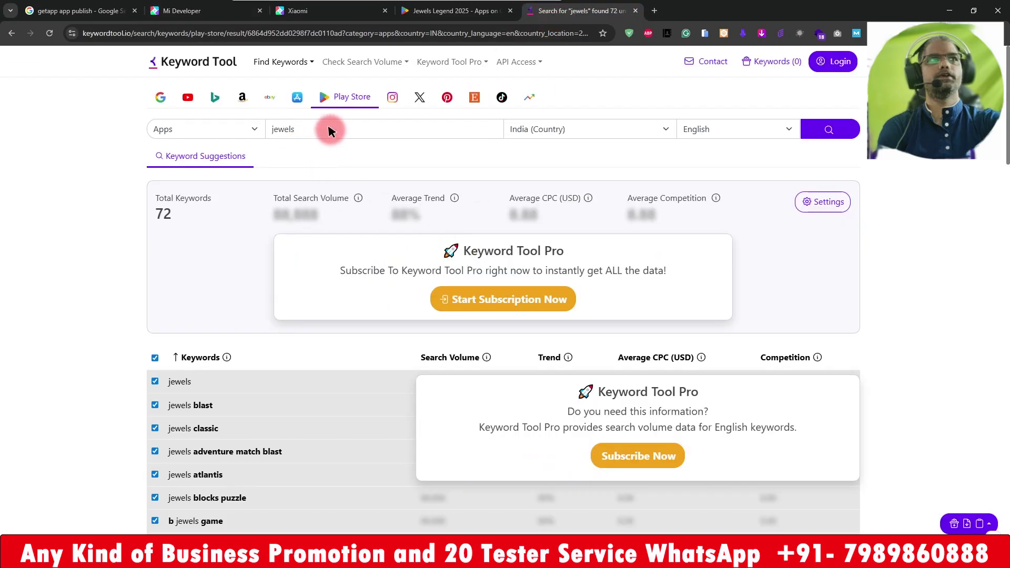
{"action": "left_click", "coordinate": [329, 130]}
{"action": "key", "text": "ctrl+a"}
{"action": "key", "text": "ctrl+v"}
{"action": "key", "text": "Return"}
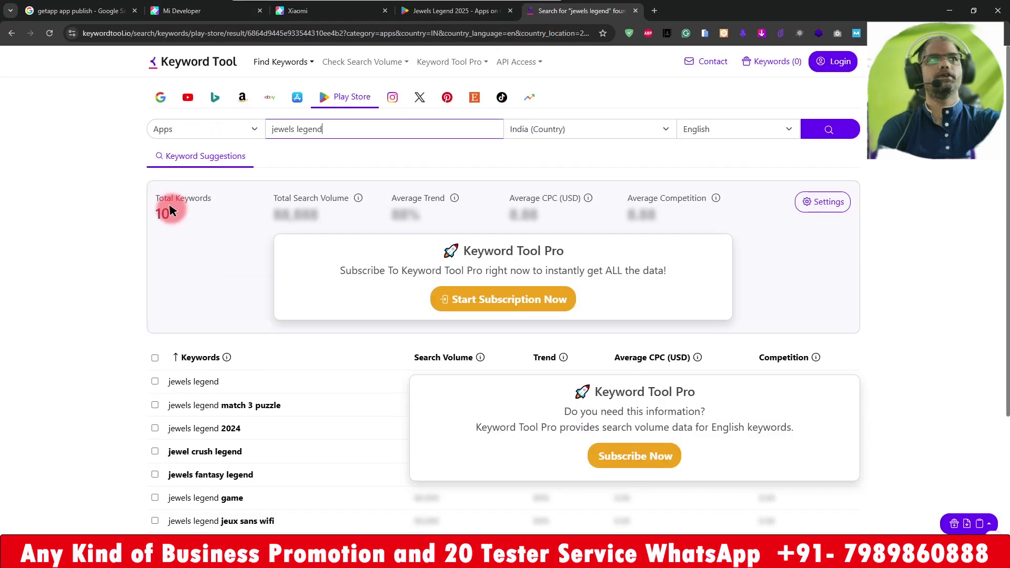
Step: Select and copy all of the Play Store suggestions for "jewels legend"
{"action": "left_click", "coordinate": [155, 357]}
{"action": "left_click", "coordinate": [155, 359]}
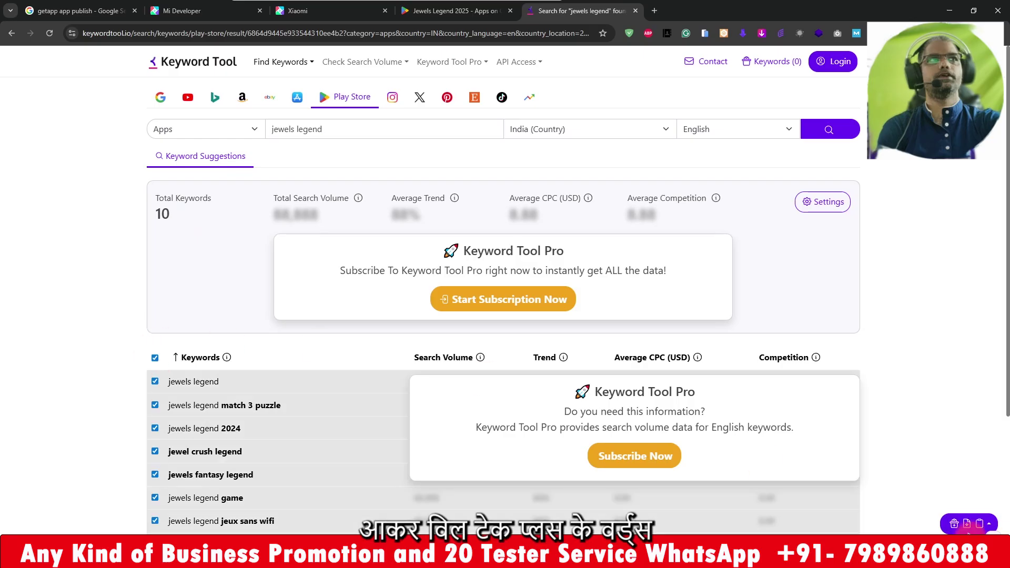
{"action": "left_click", "coordinate": [980, 522]}
{"action": "left_click", "coordinate": [918, 460]}
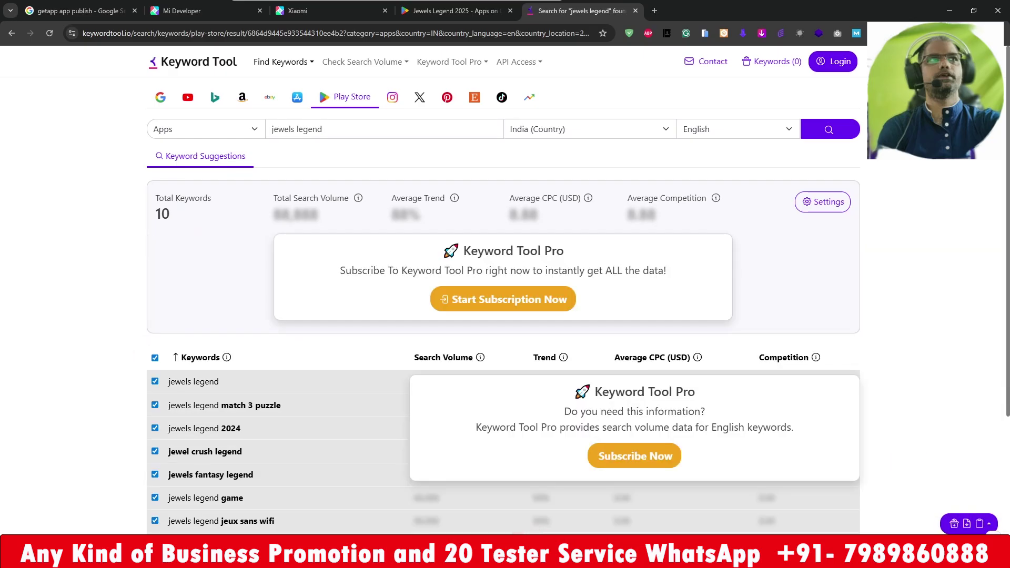
Step: Paste the copied jewels legend keywords below the privacy policy link in the Word info document
{"action": "key", "text": "alt+Tab"}
{"action": "left_click", "coordinate": [279, 486]}
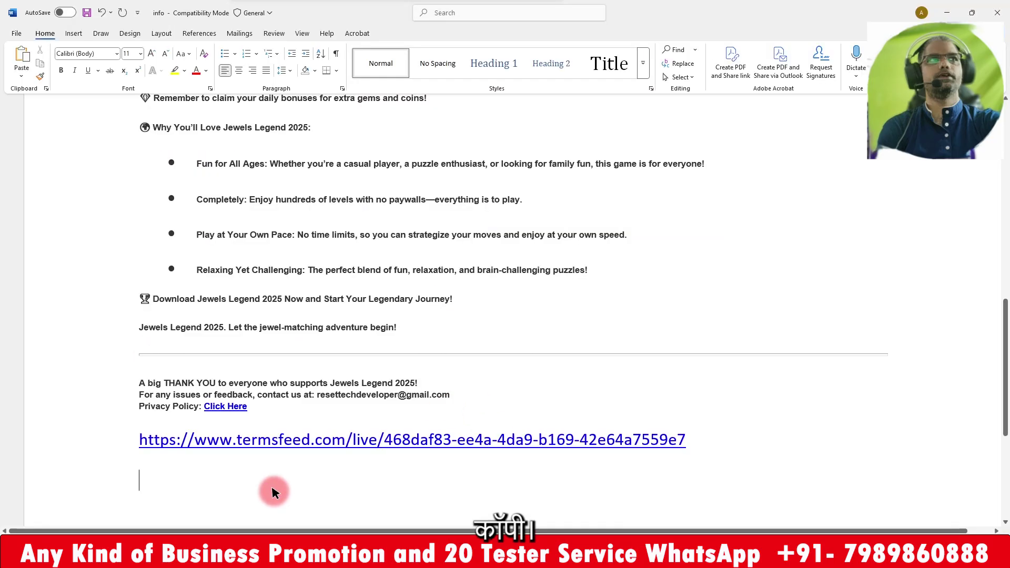
{"action": "key", "text": "ctrl+v"}
{"action": "scroll", "coordinate": [286, 353], "scroll_direction": "up", "scroll_amount": 10}
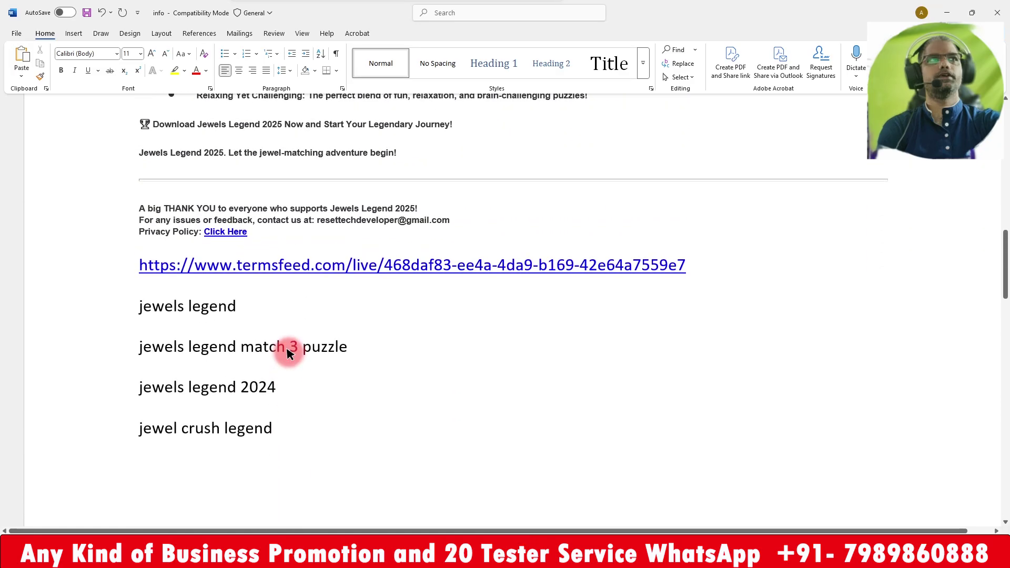
Step: Join "jewels legend", "jewels legend match 3 puzzle" and "jewels legend 2024" into one comma-separated line
{"action": "left_click", "coordinate": [303, 312]}
{"action": "type", "text": ","}
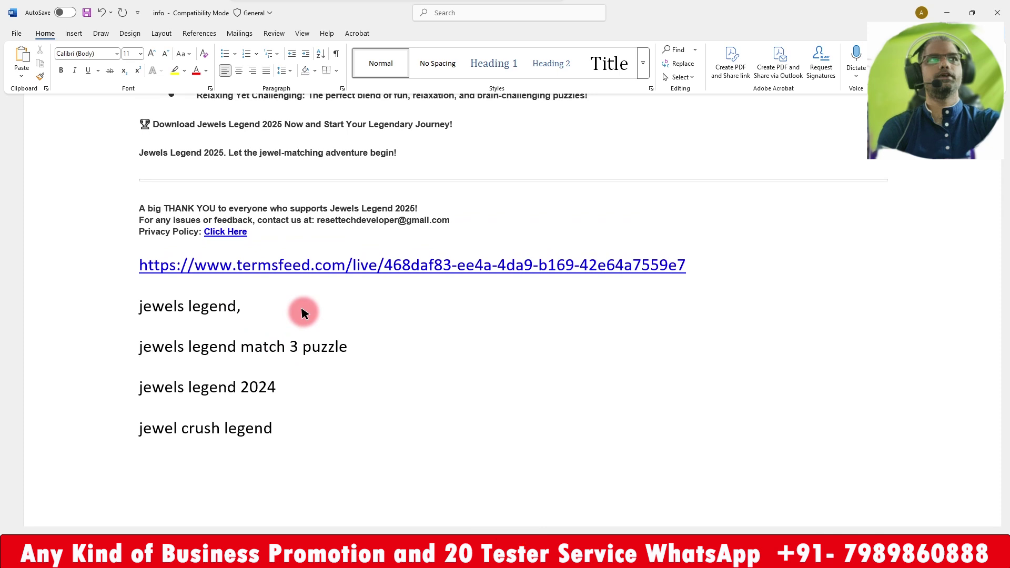
{"action": "key", "text": "BackSpace"}
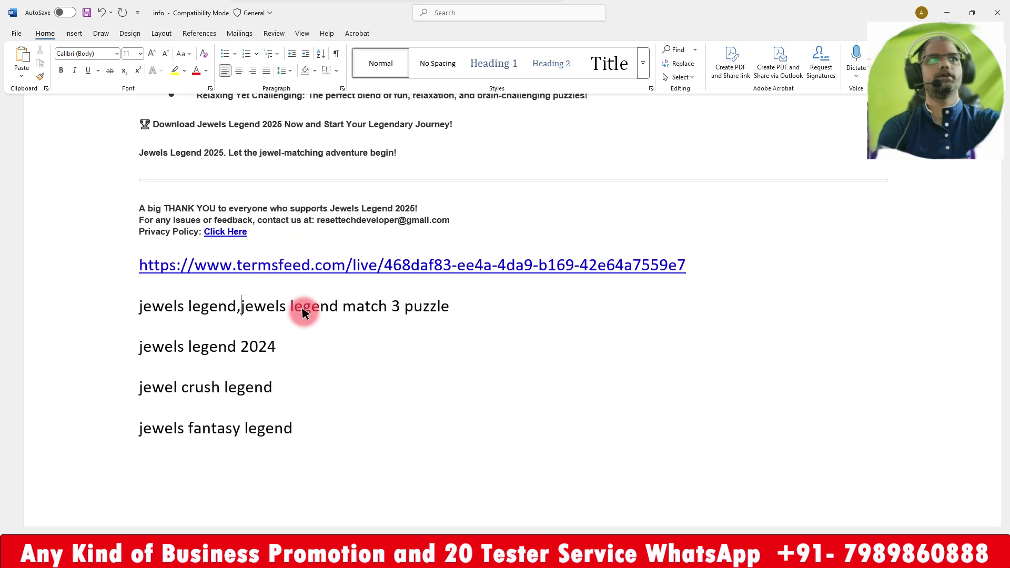
{"action": "left_click", "coordinate": [470, 313]}
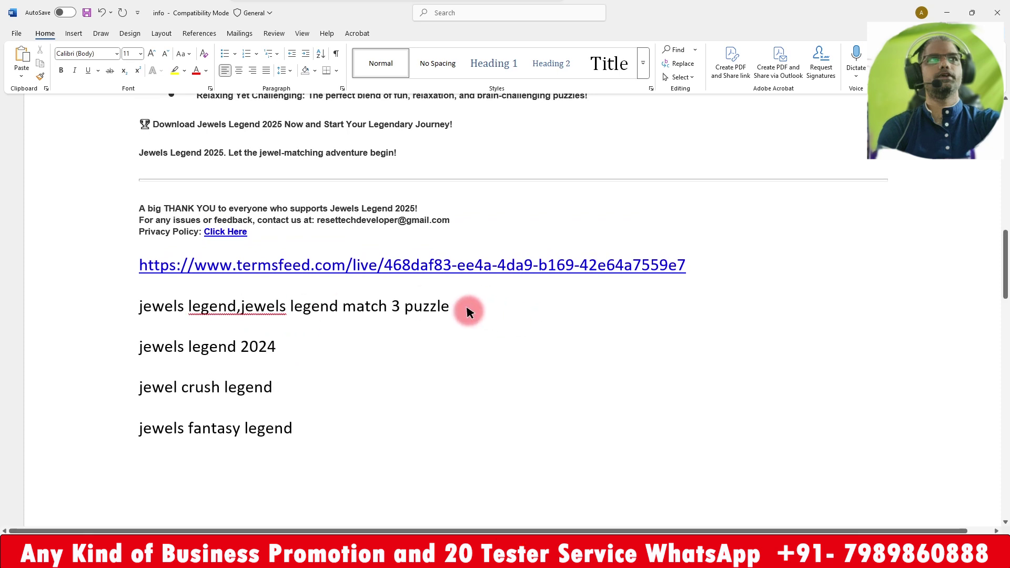
{"action": "type", "text": ","}
{"action": "key", "text": "BackSpace"}
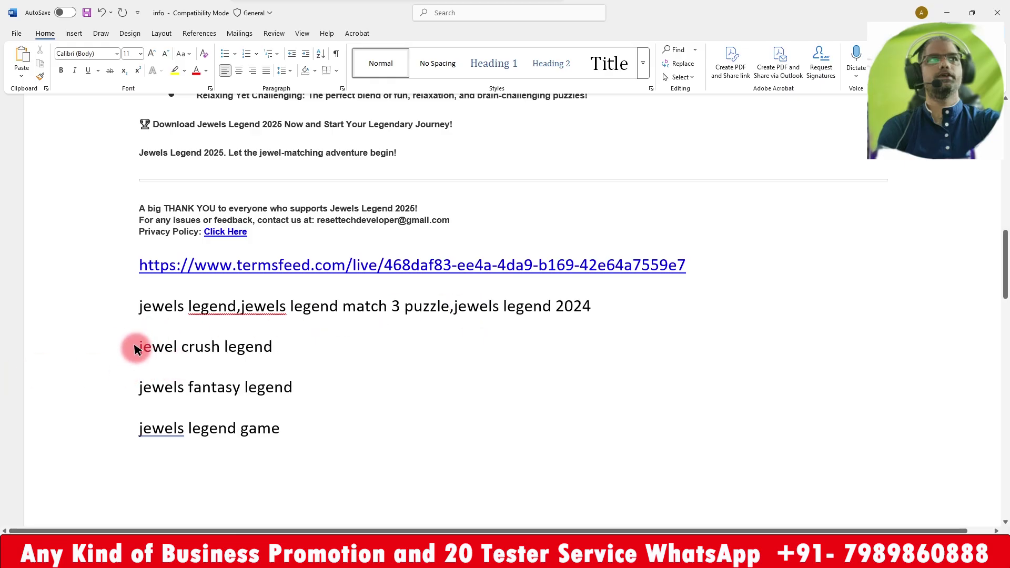
Step: Append "jewel crush legend" and "jewels fantasy legend" to the comma-separated keyword line
{"action": "left_click", "coordinate": [135, 348]}
{"action": "type", "text": ","}
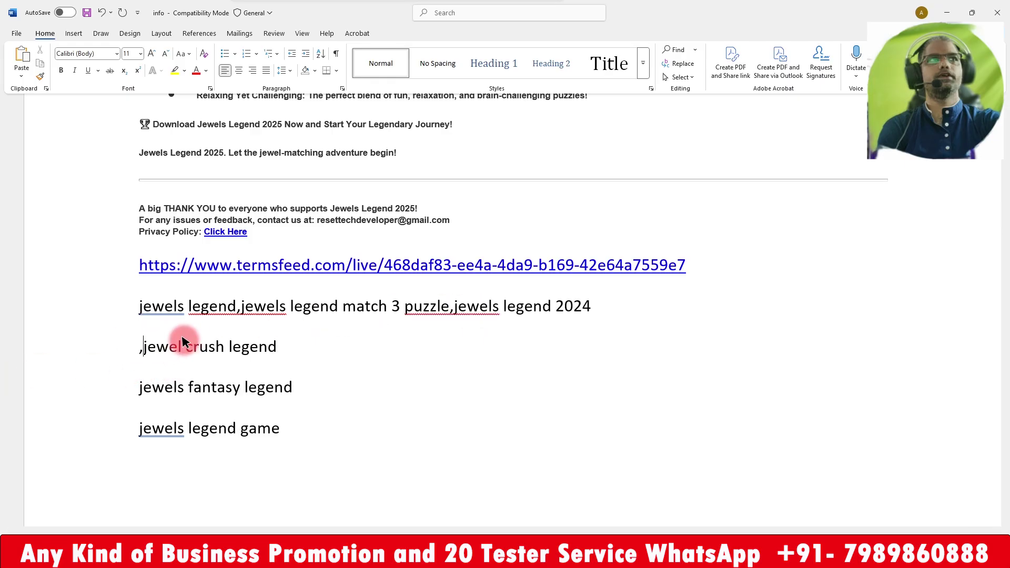
{"action": "key", "text": "BackSpace"}
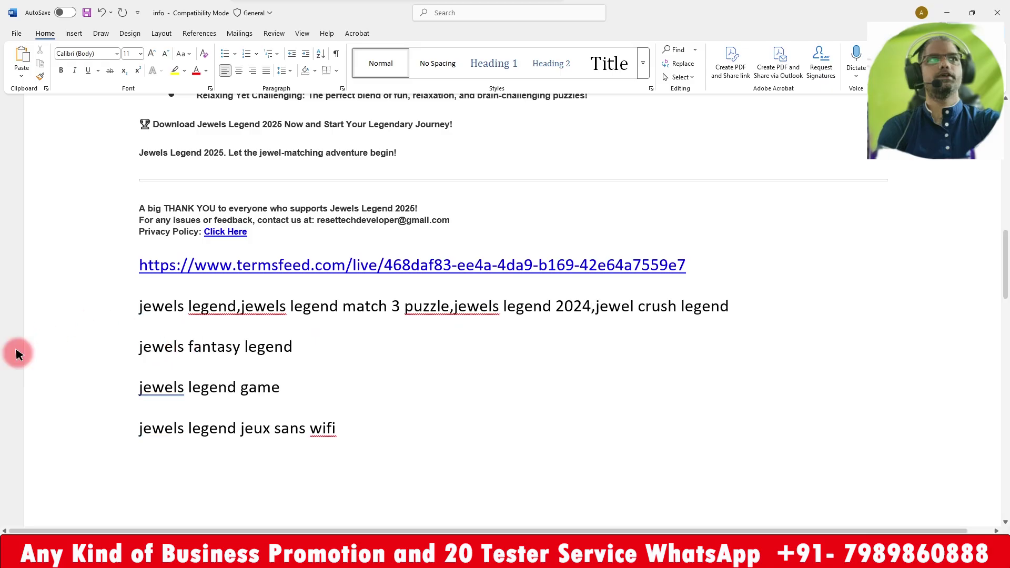
{"action": "left_click", "coordinate": [137, 351]}
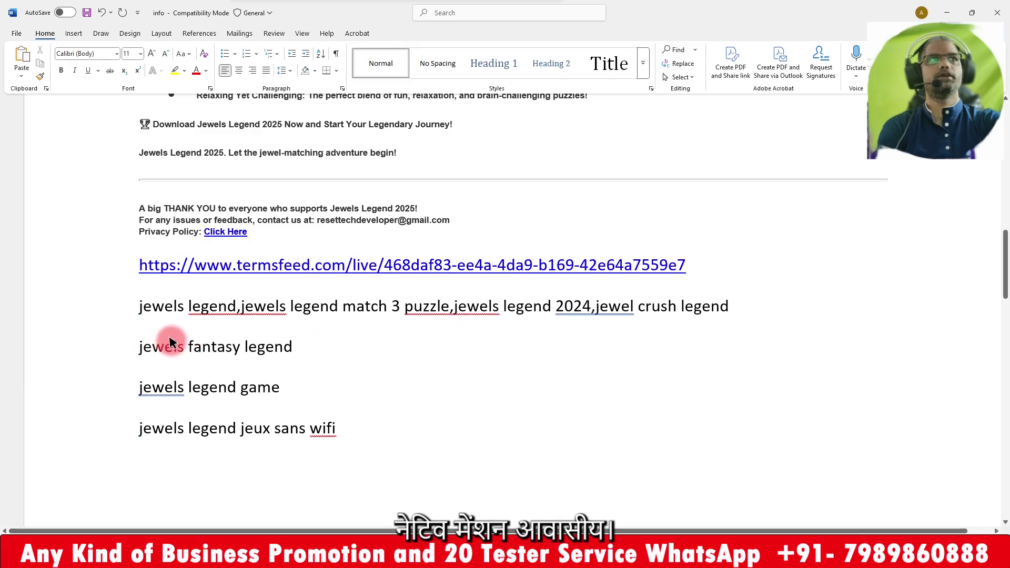
{"action": "type", "text": ","}
{"action": "key", "text": "BackSpace"}
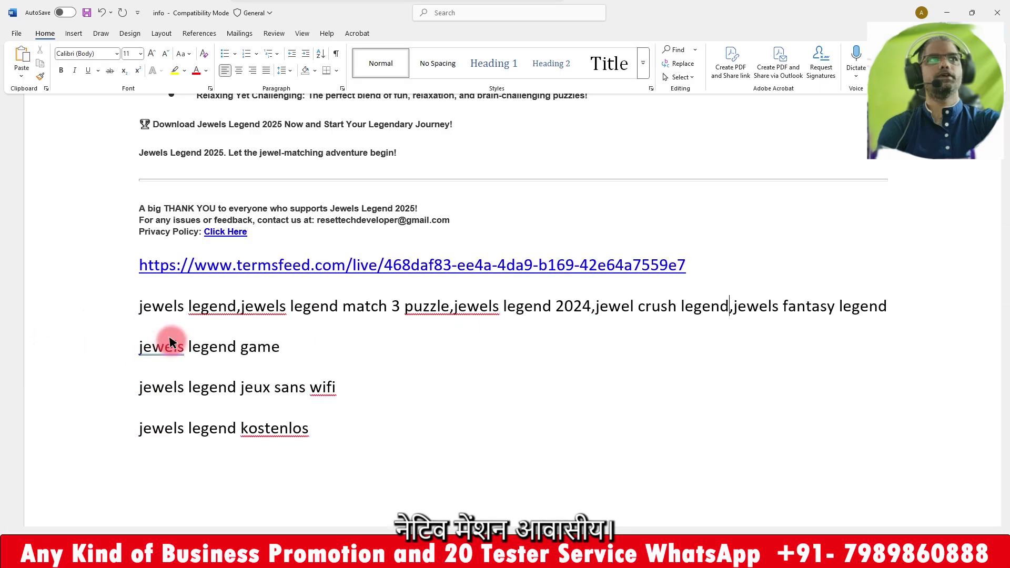
Step: Insert a comma before each remaining keyword, from "jewels legend game" through "jewels legend 2025"
{"action": "left_click", "coordinate": [135, 350]}
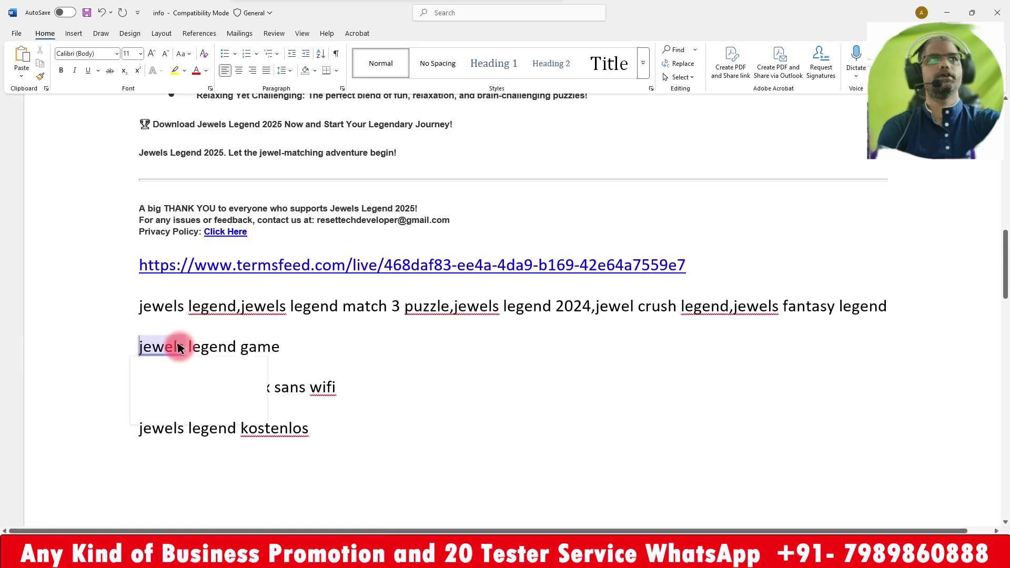
{"action": "type", "text": ","}
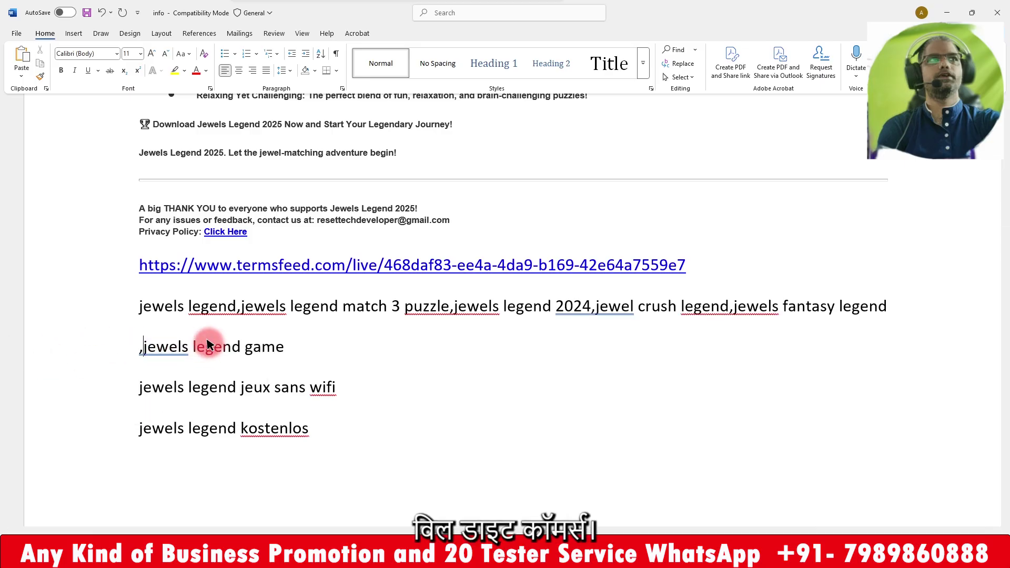
{"action": "type", "text": ","}
{"action": "type", "text": ","}
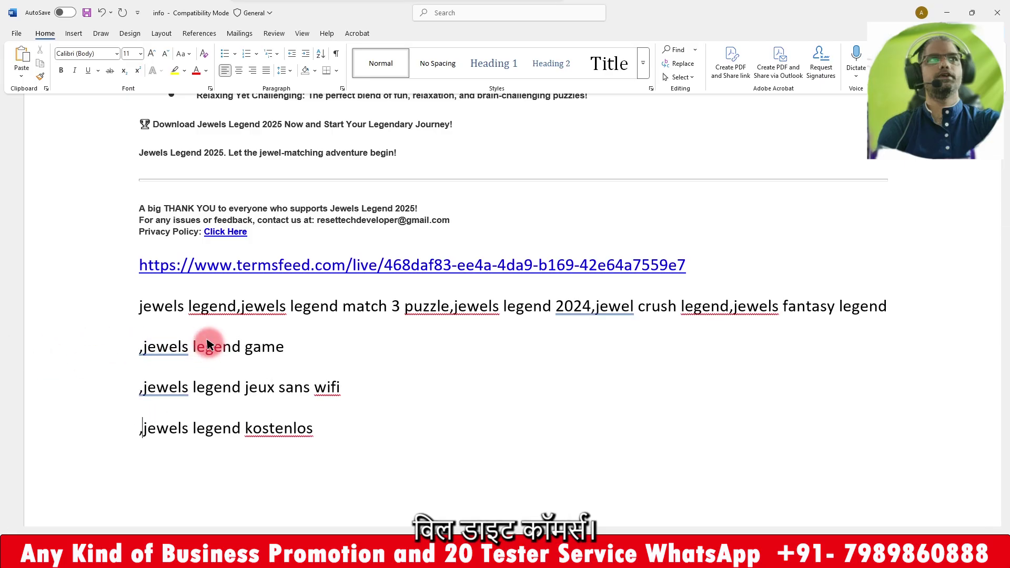
{"action": "key", "text": "Down"}
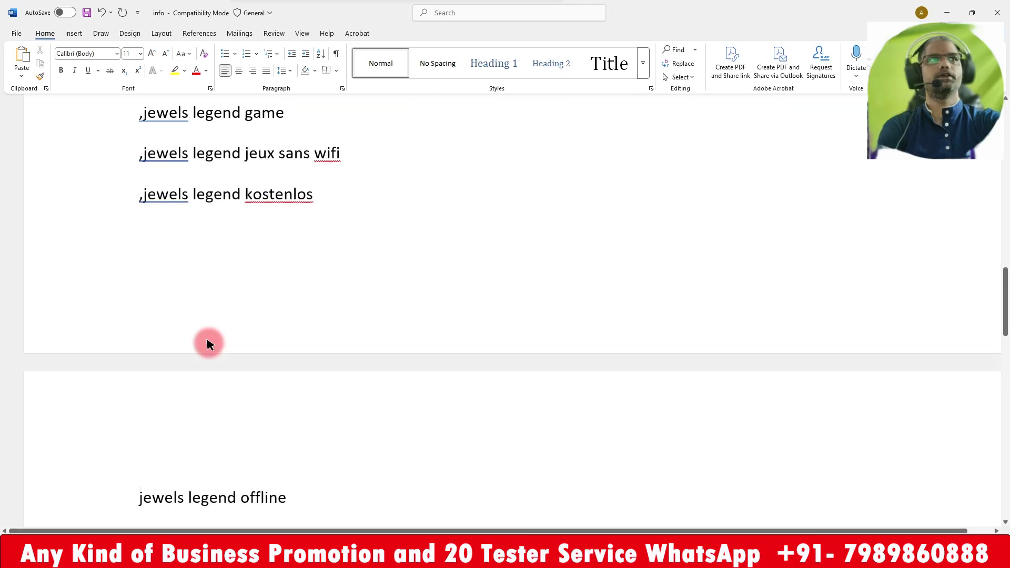
{"action": "type", "text": ","}
{"action": "key", "text": "Down"}
{"action": "type", "text": ","}
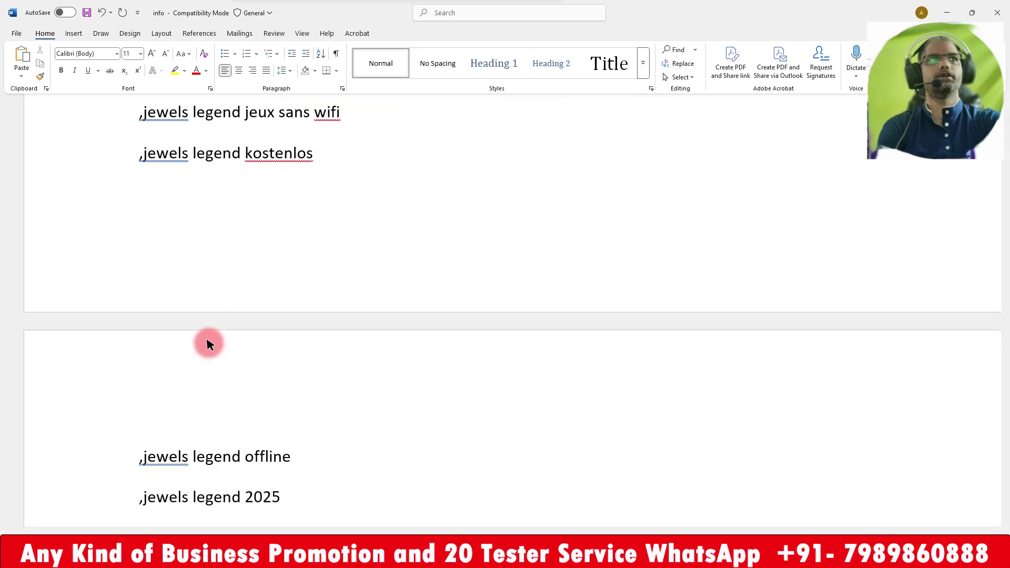
Step: Join the keywords from "jewels legend game" through "jewels legend 2025" onto the end of the first comma-separated keyword line
{"action": "key", "text": "Home"}
{"action": "key", "text": "BackSpace"}
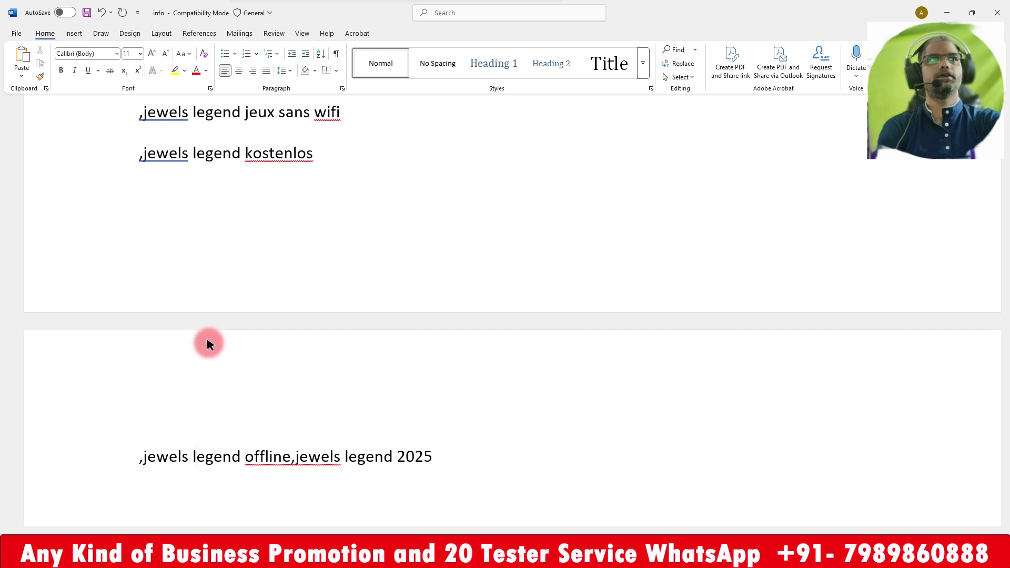
{"action": "key", "text": "BackSpace"}
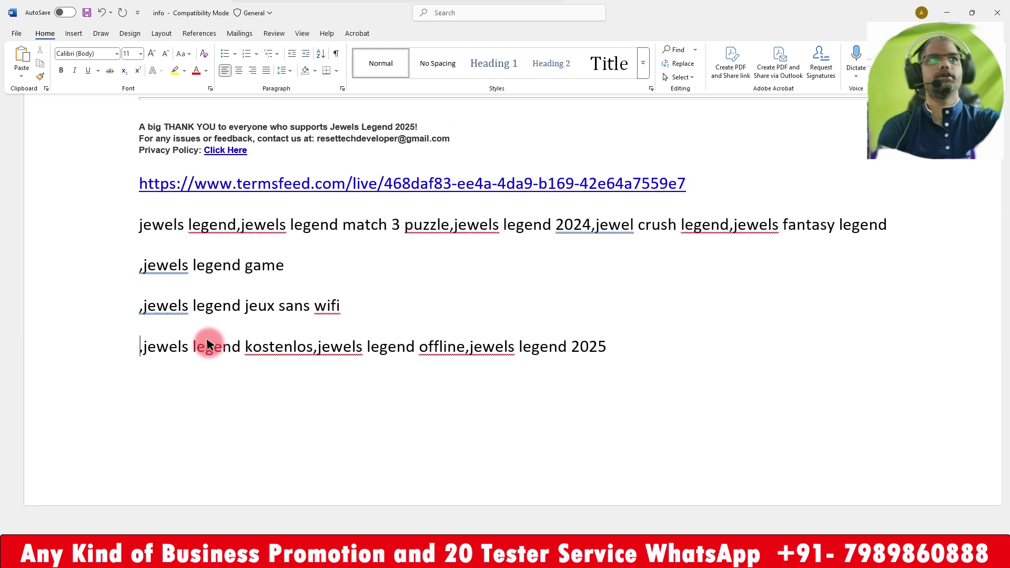
{"action": "key", "text": "BackSpace"}
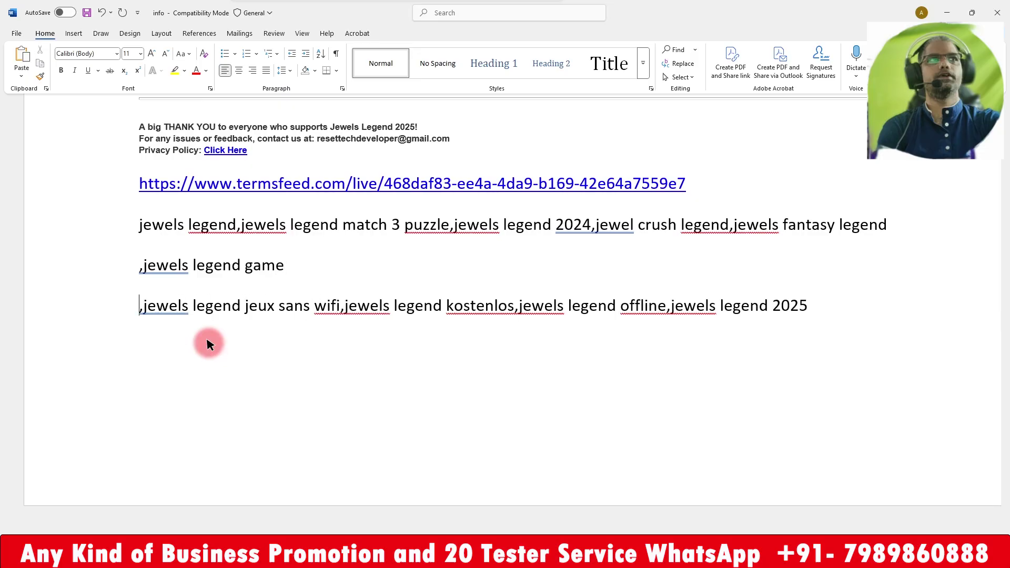
{"action": "key", "text": "BackSpace"}
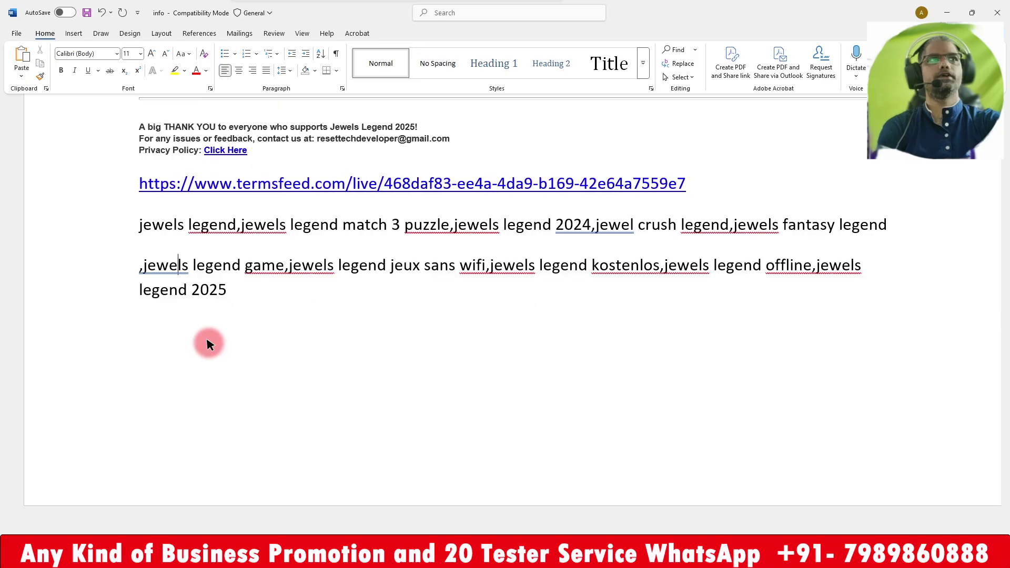
{"action": "key", "text": "BackSpace"}
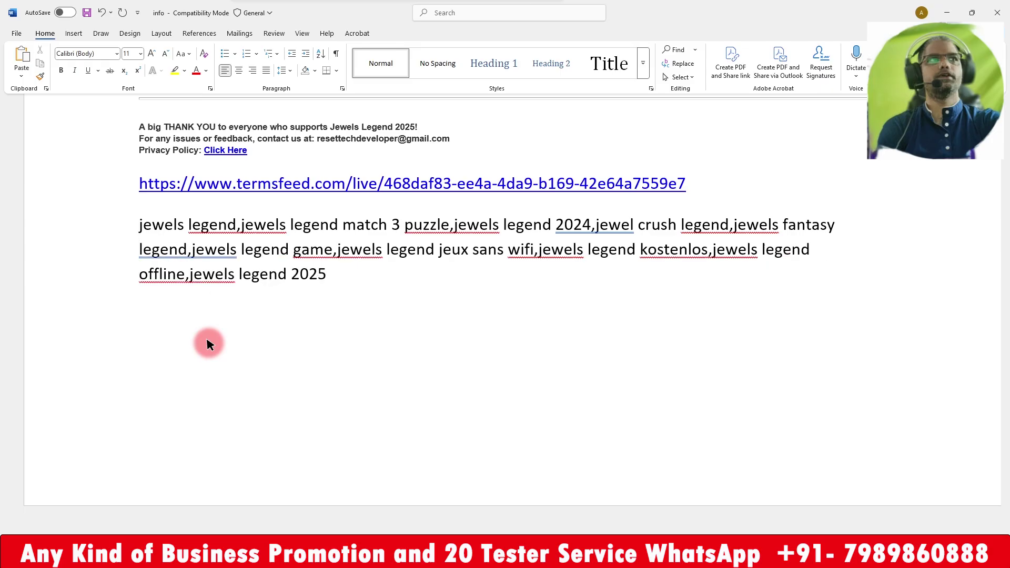
{"action": "key", "text": "BackSpace"}
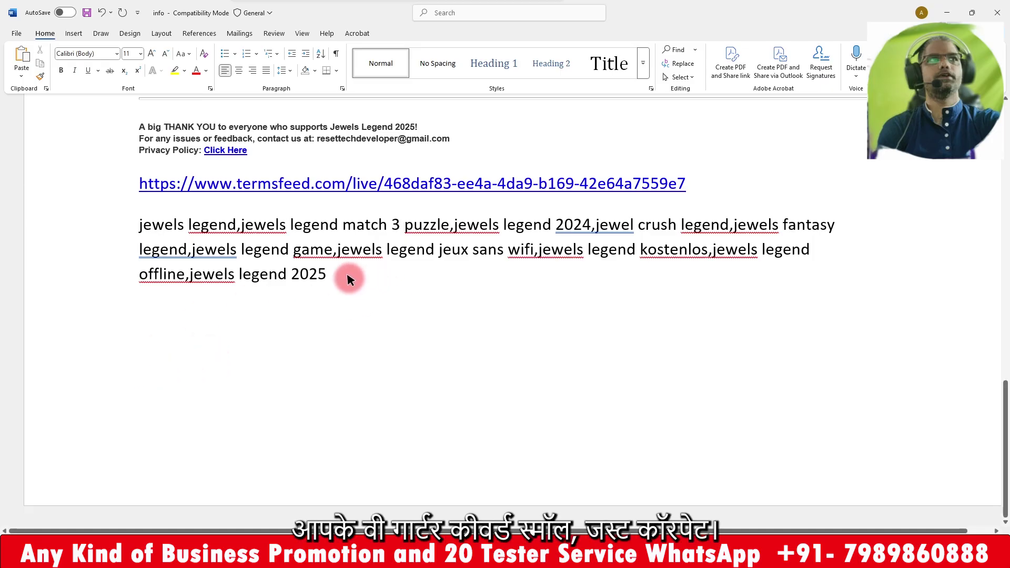
Step: Copy the entire comma-separated keyword line and switch to the Xiaomi GetApps console in Chrome
{"action": "left_click_drag", "start_coordinate": [347, 275], "coordinate": [133, 230]}
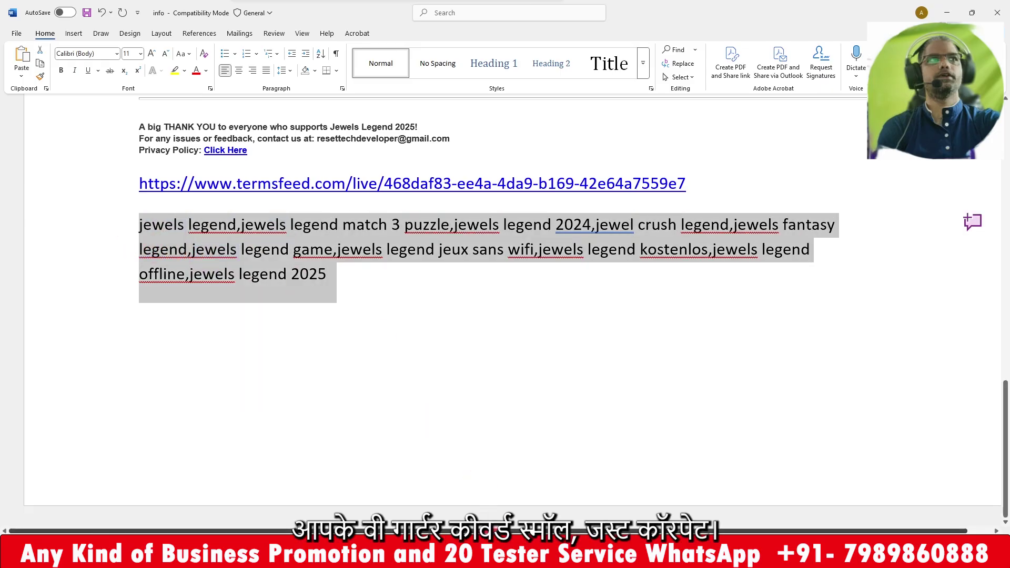
{"action": "mouse_move", "coordinate": [413, 560]}
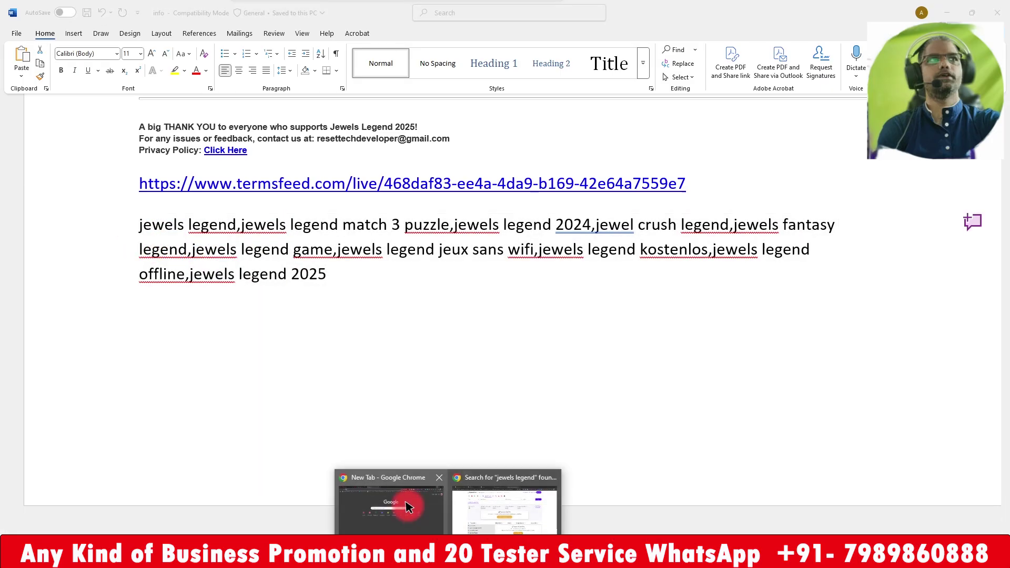
{"action": "left_click", "coordinate": [420, 508]}
{"action": "left_click", "coordinate": [489, 512]}
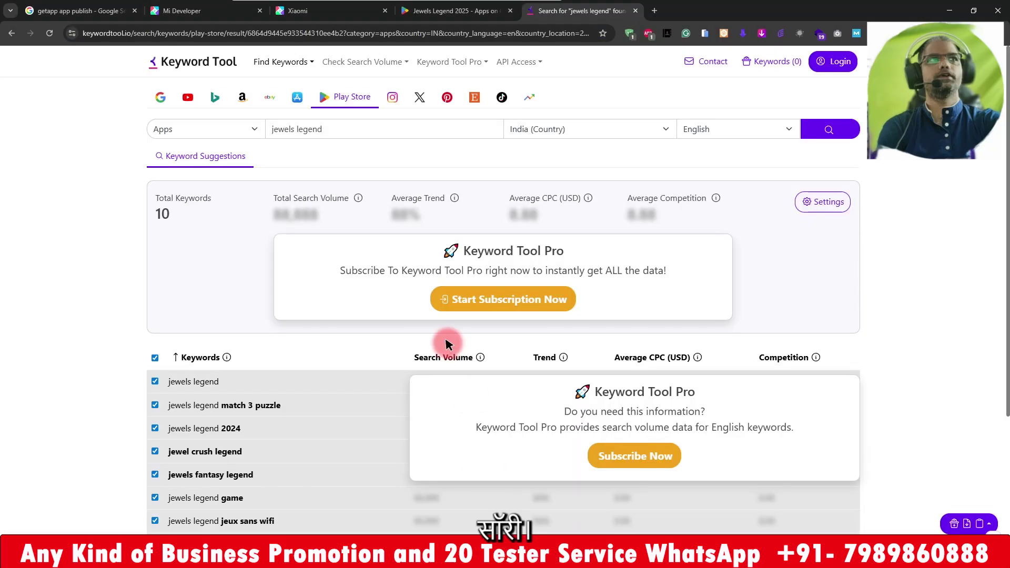
{"action": "mouse_move", "coordinate": [424, 11]}
{"action": "left_click", "coordinate": [176, 10]}
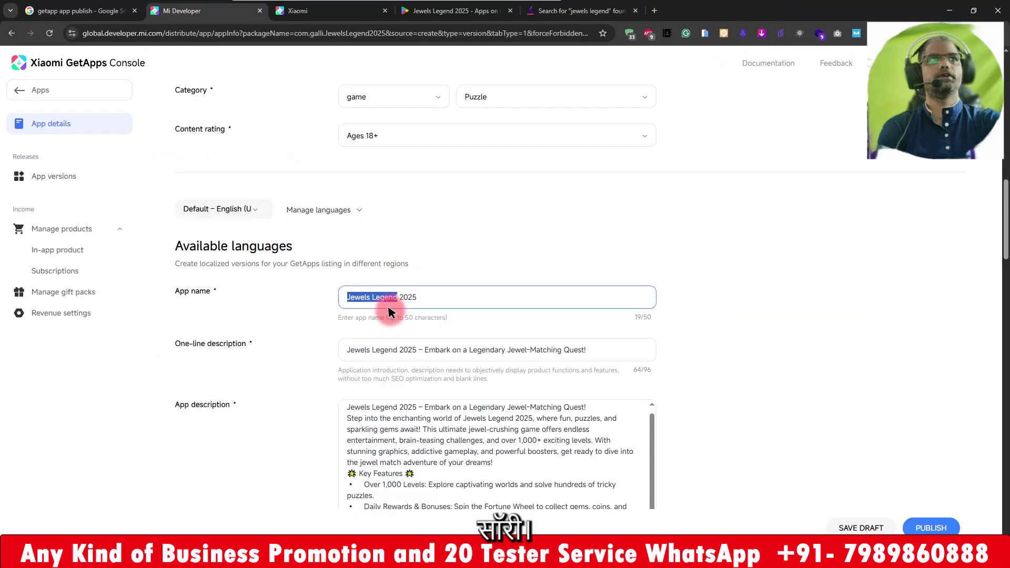
Step: Replace the contents of the listing's Keywords field with the copied jewels legend keyword line
{"action": "scroll", "coordinate": [303, 379], "scroll_direction": "down", "scroll_amount": 5}
{"action": "scroll", "coordinate": [302, 380], "scroll_direction": "down", "scroll_amount": 8}
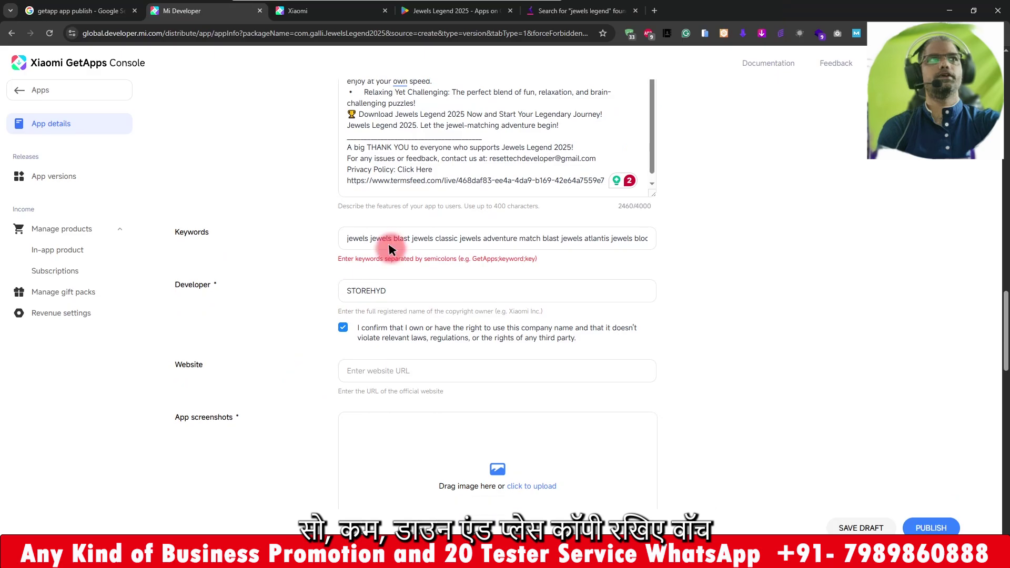
{"action": "left_click", "coordinate": [393, 239]}
{"action": "key", "text": "ctrl+a"}
{"action": "key", "text": "ctrl+v"}
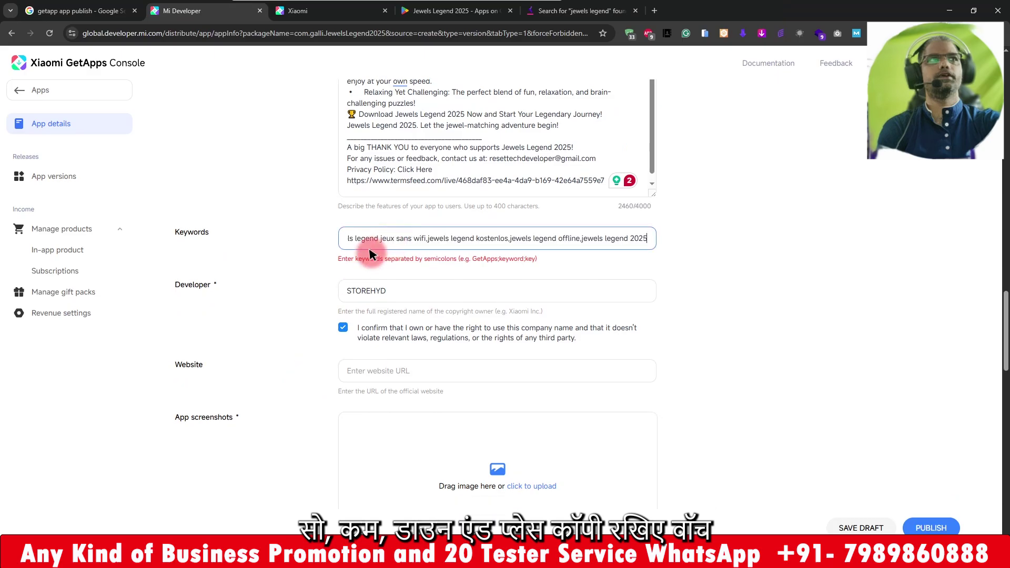
{"action": "left_click", "coordinate": [282, 299]}
{"action": "scroll", "coordinate": [279, 363], "scroll_direction": "down", "scroll_amount": 3}
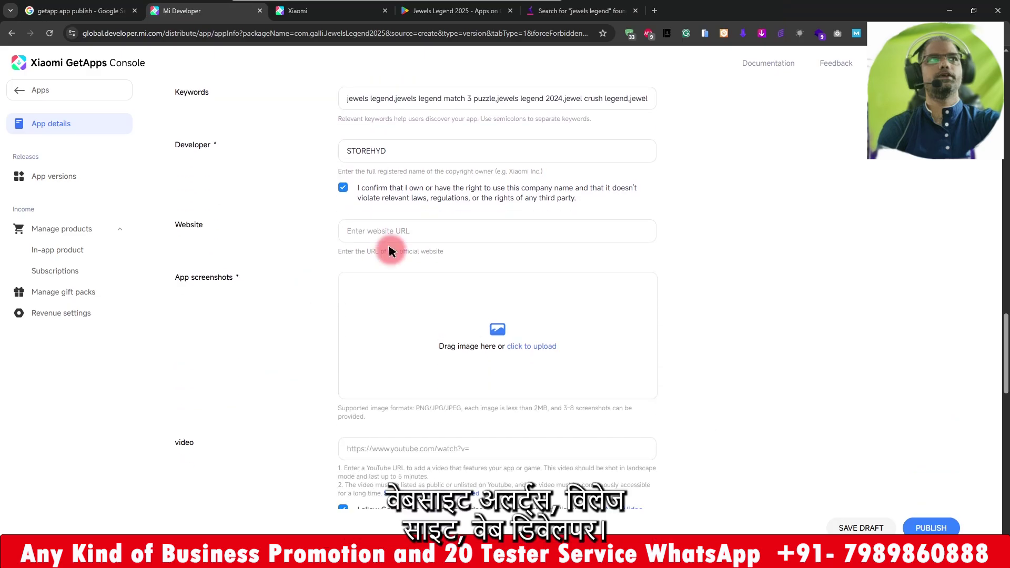
{"action": "left_click", "coordinate": [401, 231]}
{"action": "left_click", "coordinate": [453, 10]}
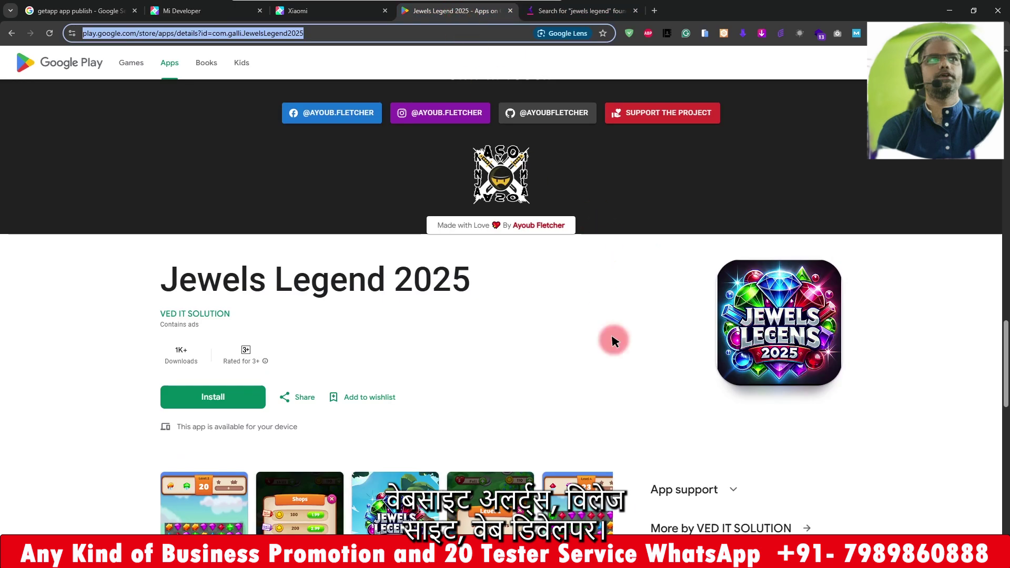
{"action": "scroll", "coordinate": [613, 337], "scroll_direction": "down", "scroll_amount": 4}
{"action": "left_click", "coordinate": [730, 278]}
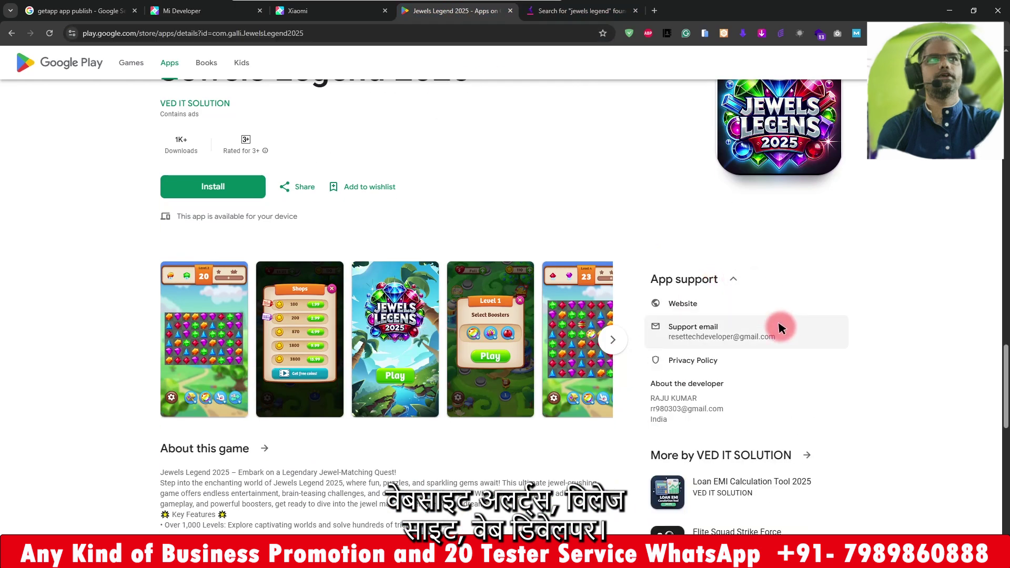
{"action": "left_click", "coordinate": [658, 300]}
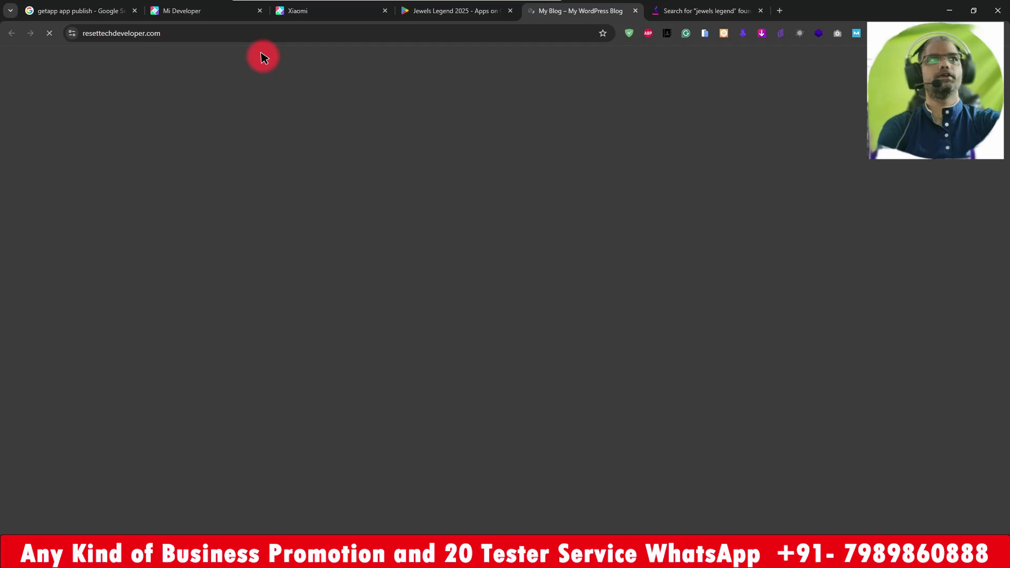
{"action": "left_click", "coordinate": [245, 35]}
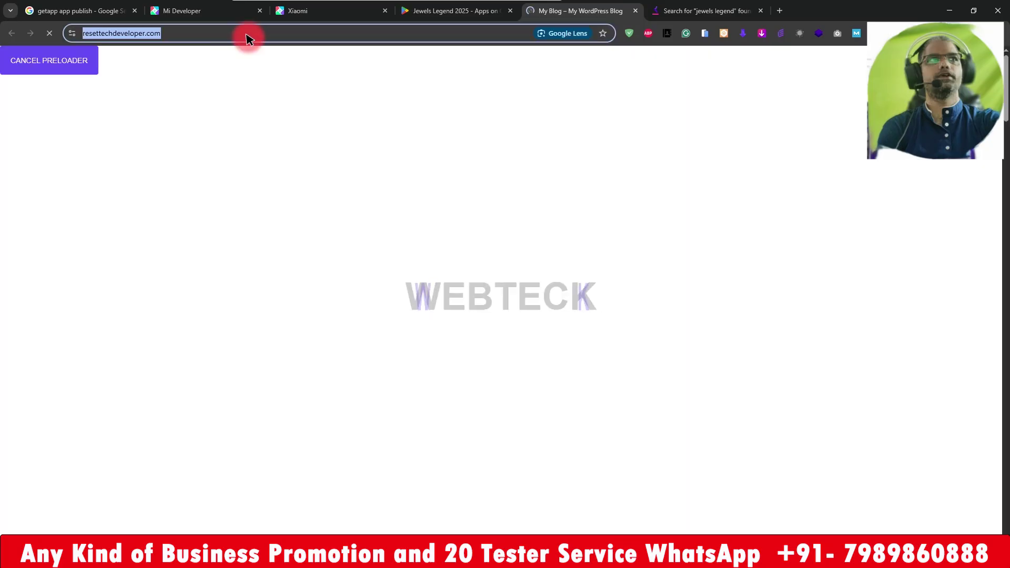
{"action": "left_click", "coordinate": [182, 10]}
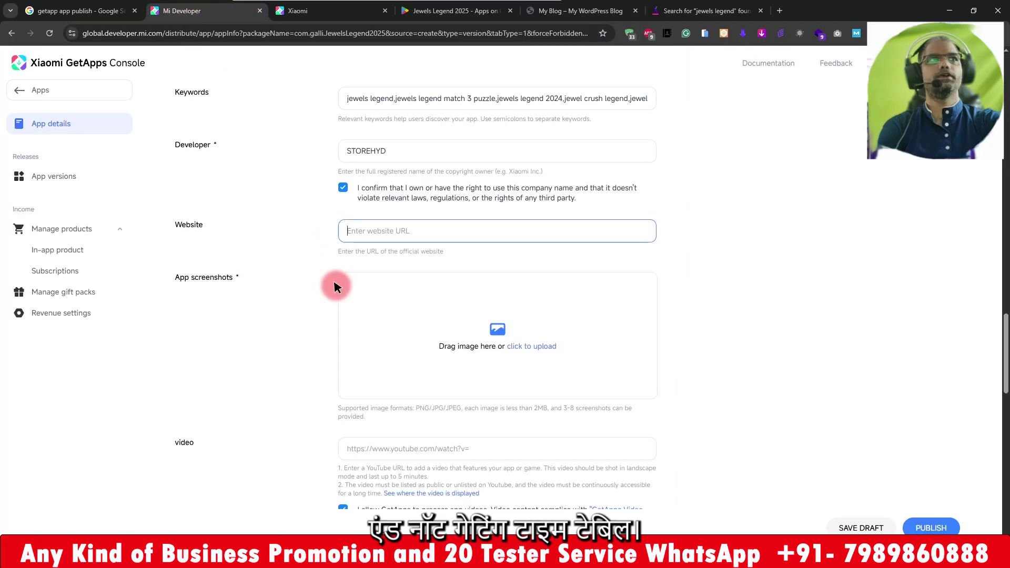
Step: Upload the eight app screenshots bvnbv, iyouo, kljlj, mnbm, mnbmn, mnmnb, nbvnv and "nm,n," from the Jewels Legend 2025 folder
{"action": "left_click", "coordinate": [530, 350]}
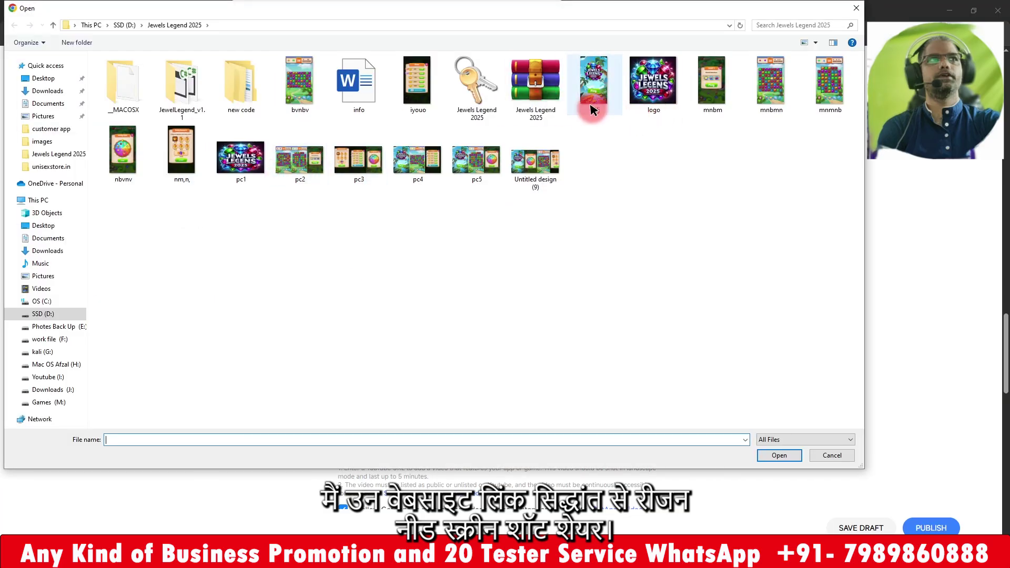
{"action": "left_click", "coordinate": [609, 95]}
{"action": "left_click", "coordinate": [714, 90], "text": "ctrl"}
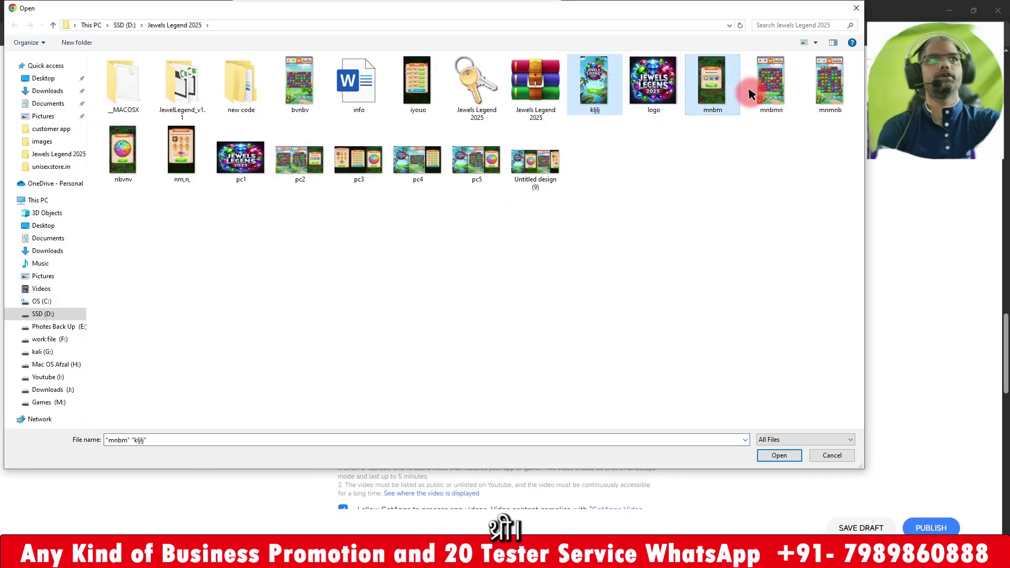
{"action": "left_click", "coordinate": [757, 90], "text": "ctrl"}
{"action": "left_click", "coordinate": [839, 97], "text": "ctrl"}
{"action": "left_click", "coordinate": [126, 151], "text": "ctrl"}
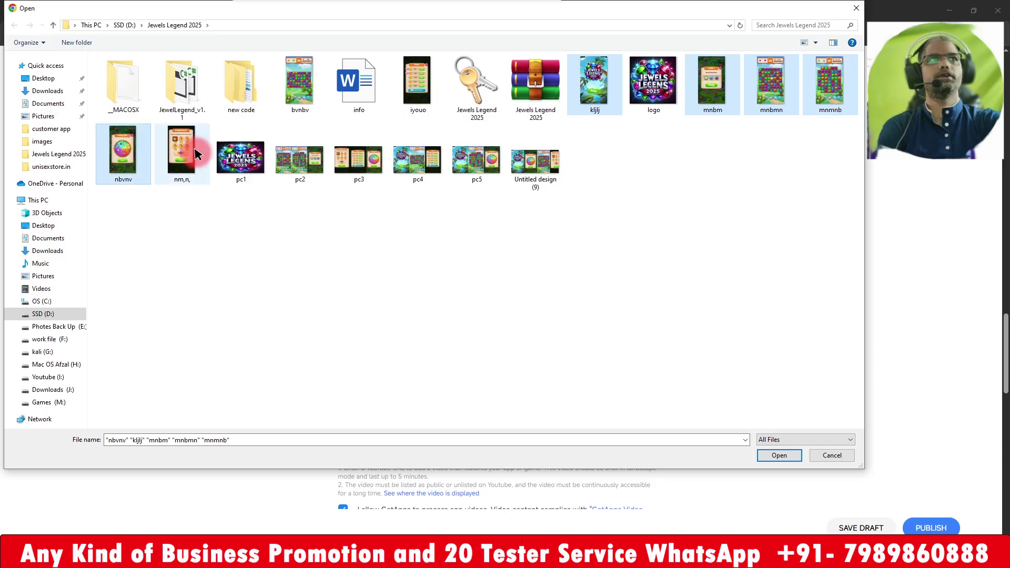
{"action": "left_click", "coordinate": [199, 153], "text": "ctrl"}
{"action": "left_click", "coordinate": [408, 97], "text": "ctrl"}
{"action": "left_click", "coordinate": [300, 100], "text": "ctrl"}
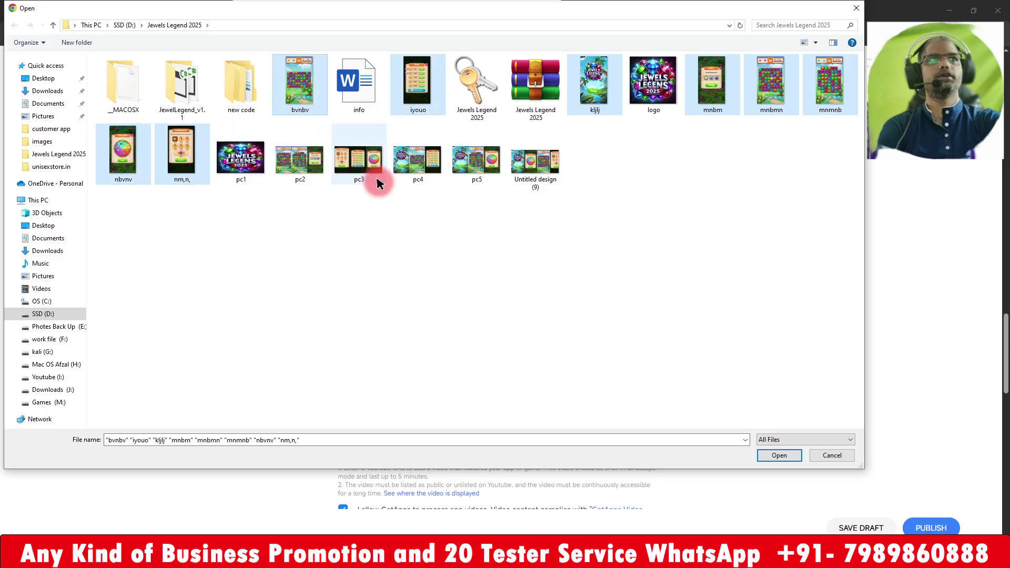
{"action": "left_click", "coordinate": [760, 458]}
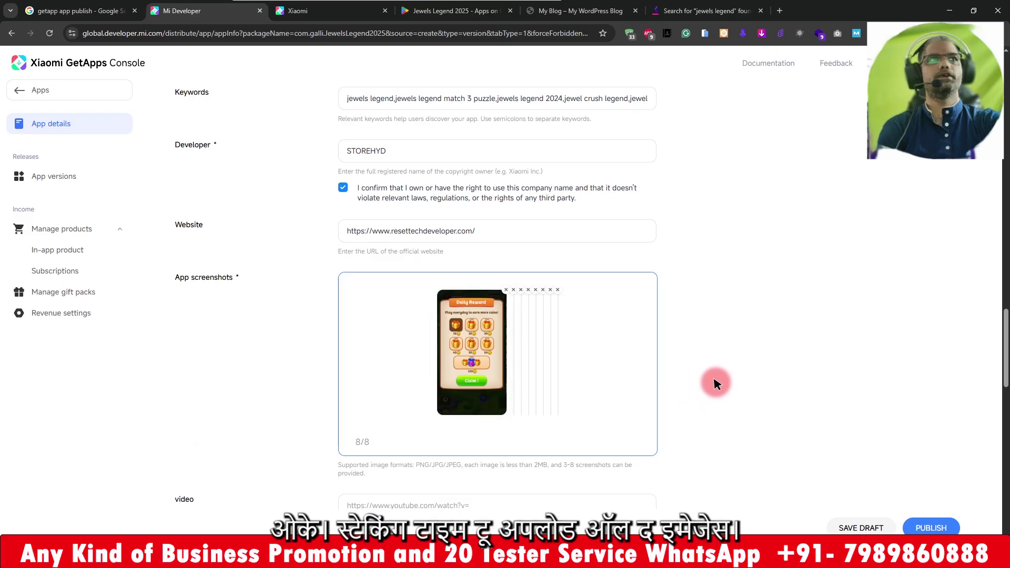
Step: Allow GetApps to process app videos for the listing, without adding a YouTube link
{"action": "scroll", "coordinate": [715, 383], "scroll_direction": "down", "scroll_amount": 2}
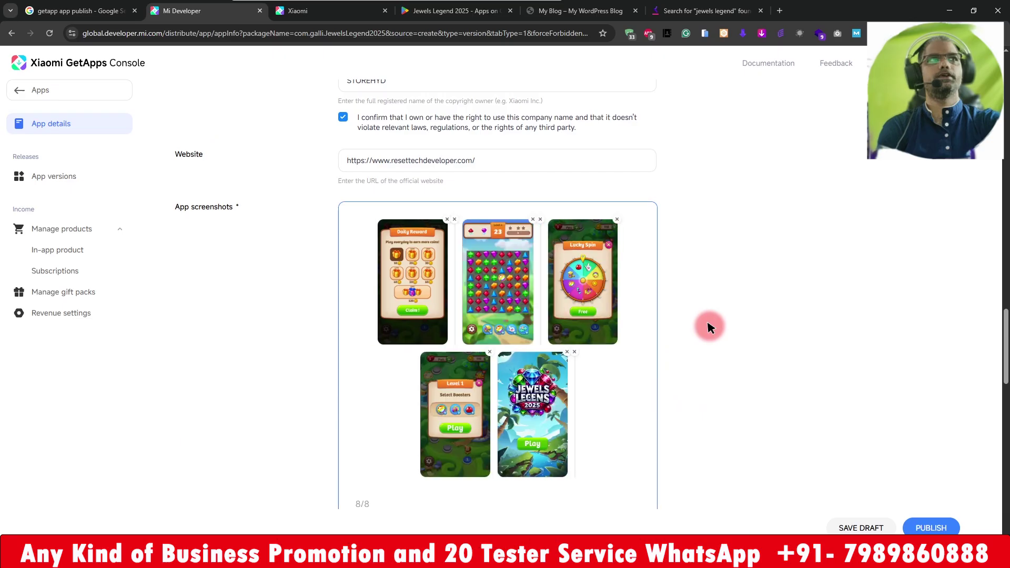
{"action": "scroll", "coordinate": [707, 327], "scroll_direction": "down", "scroll_amount": 5}
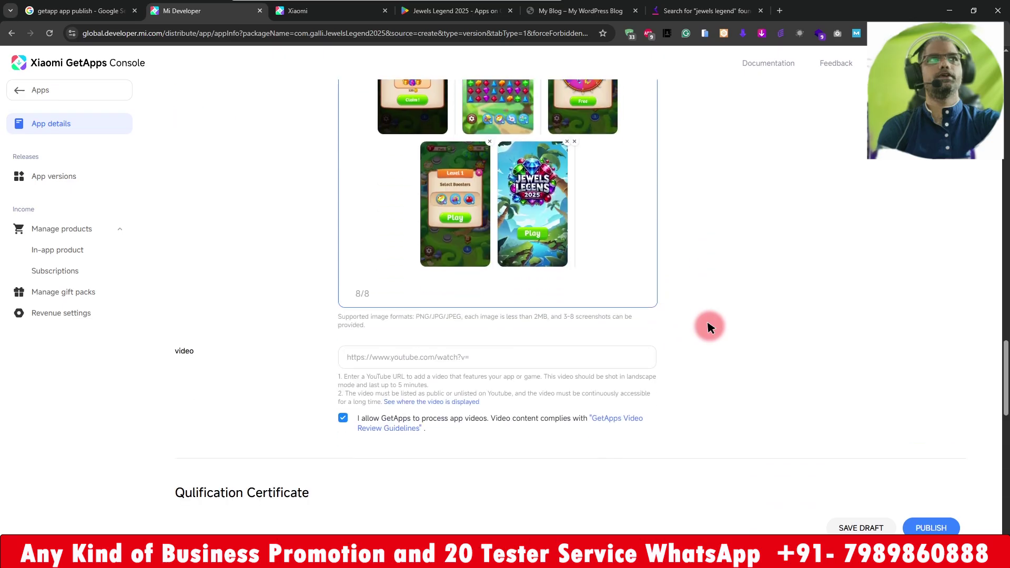
{"action": "left_click", "coordinate": [427, 288]}
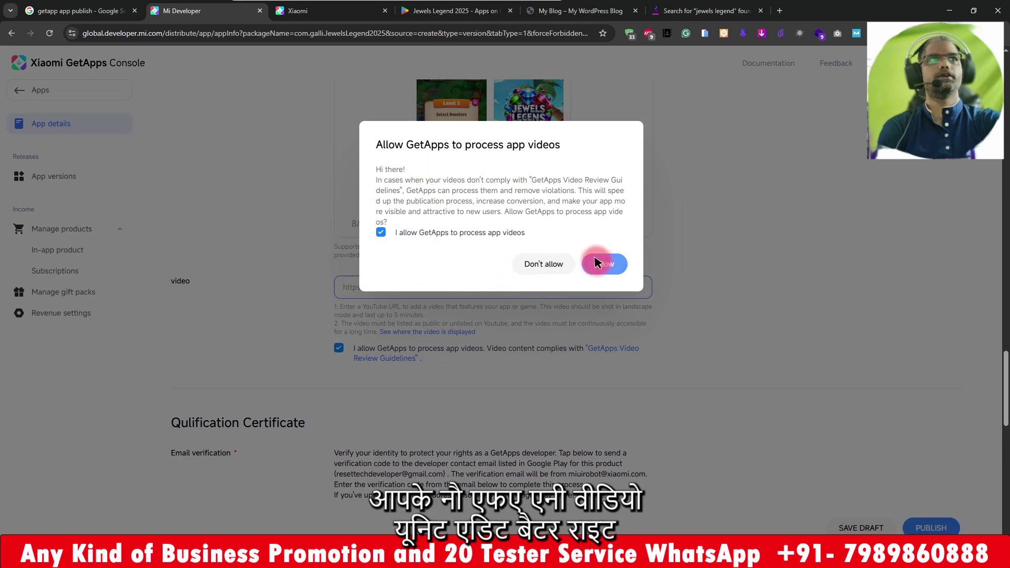
{"action": "left_click", "coordinate": [599, 263]}
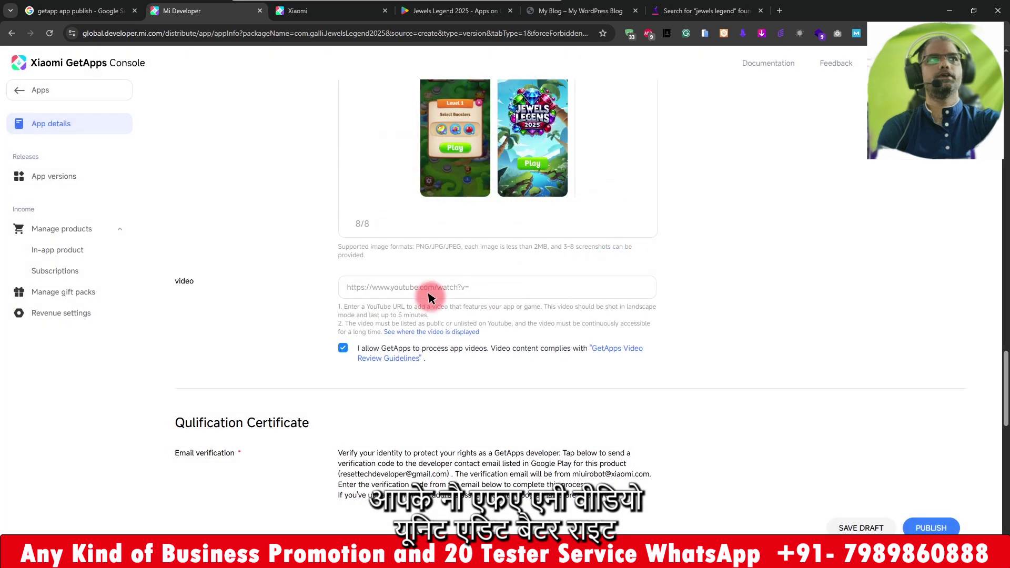
Step: Check the listing's email verification requirement against the support email on the app's Google Play page
{"action": "scroll", "coordinate": [704, 351], "scroll_direction": "down", "scroll_amount": 5}
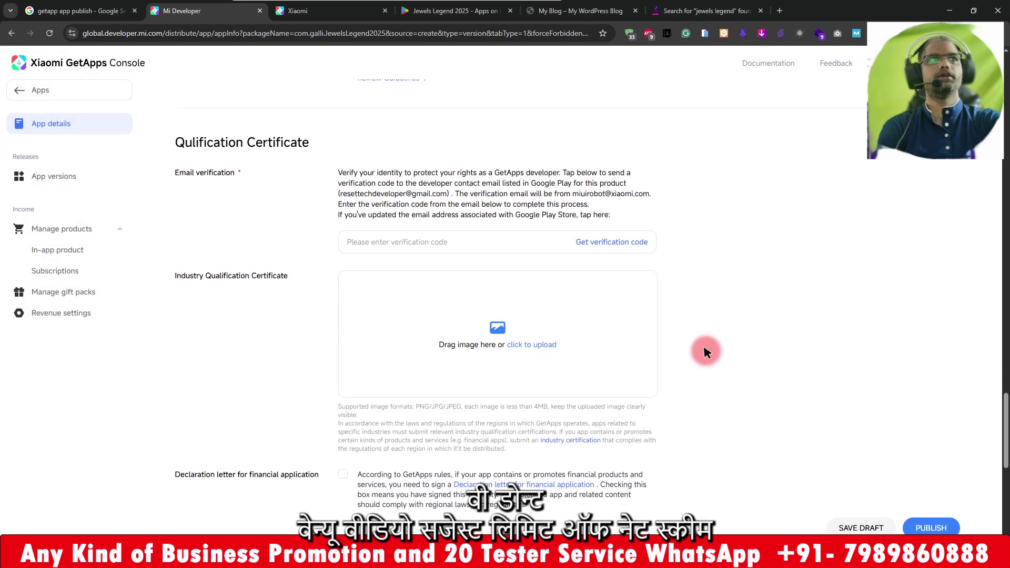
{"action": "left_click", "coordinate": [413, 241]}
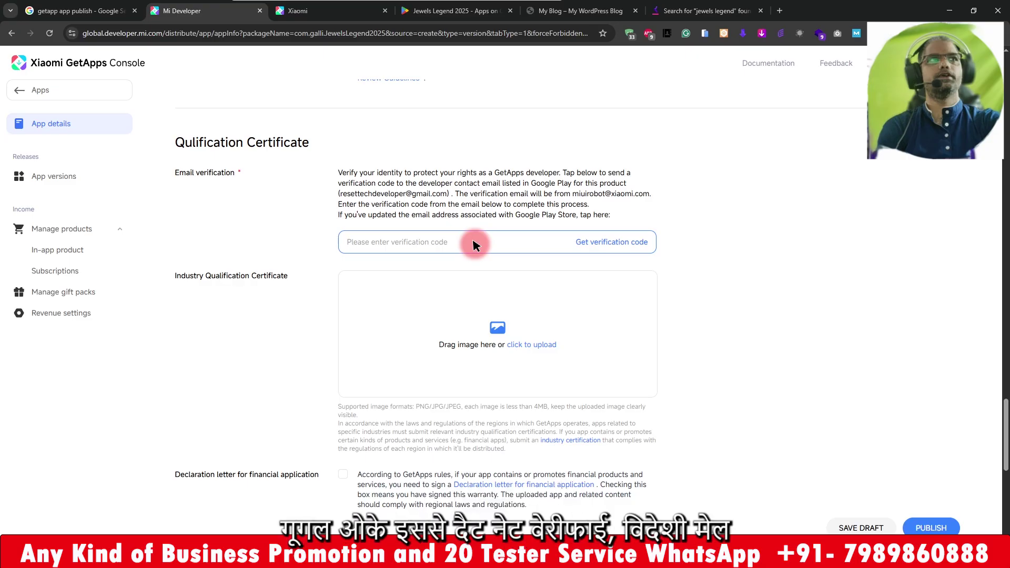
{"action": "left_click", "coordinate": [469, 10]}
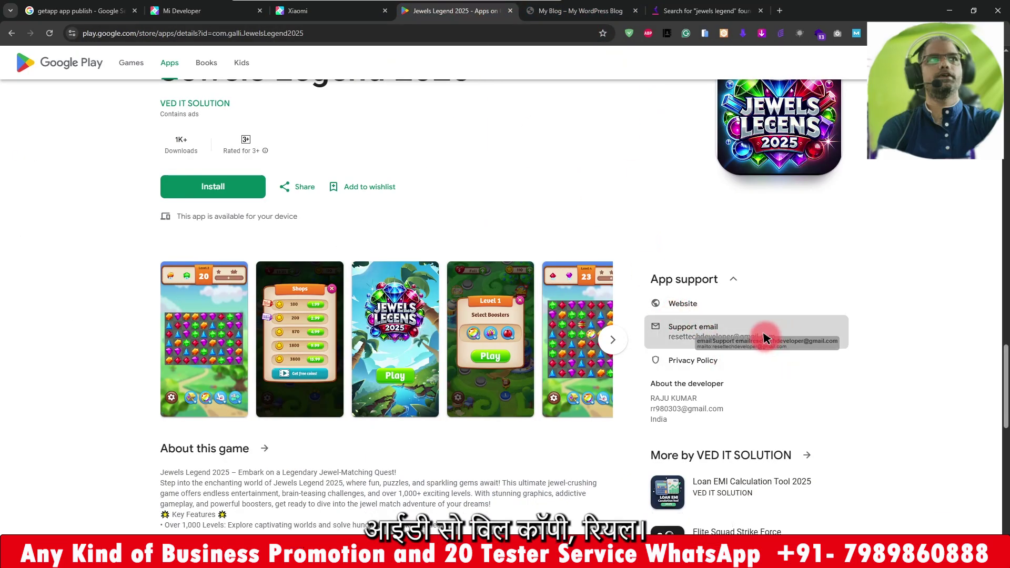
{"action": "right_click", "coordinate": [675, 337]}
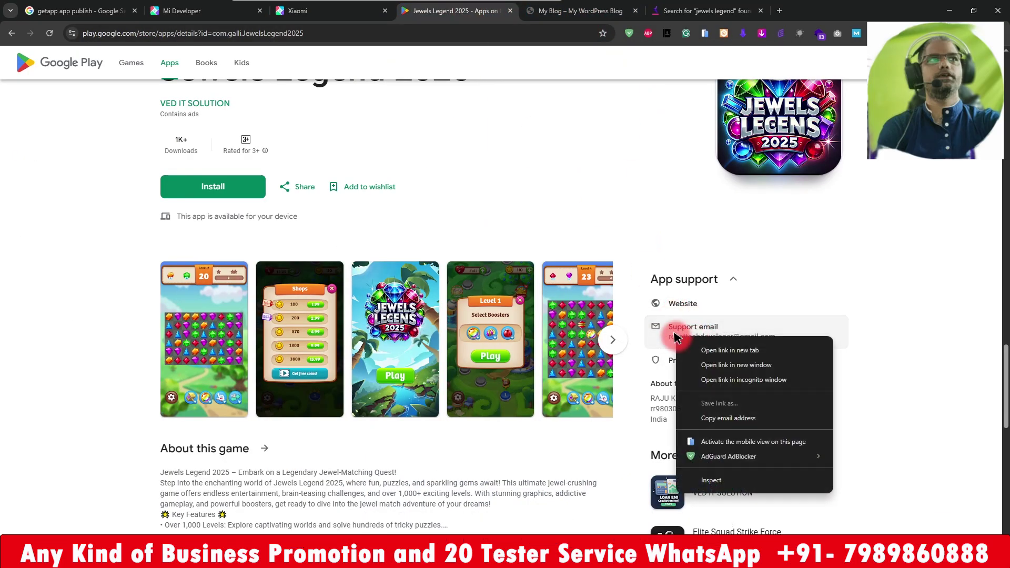
{"action": "left_click", "coordinate": [82, 327]}
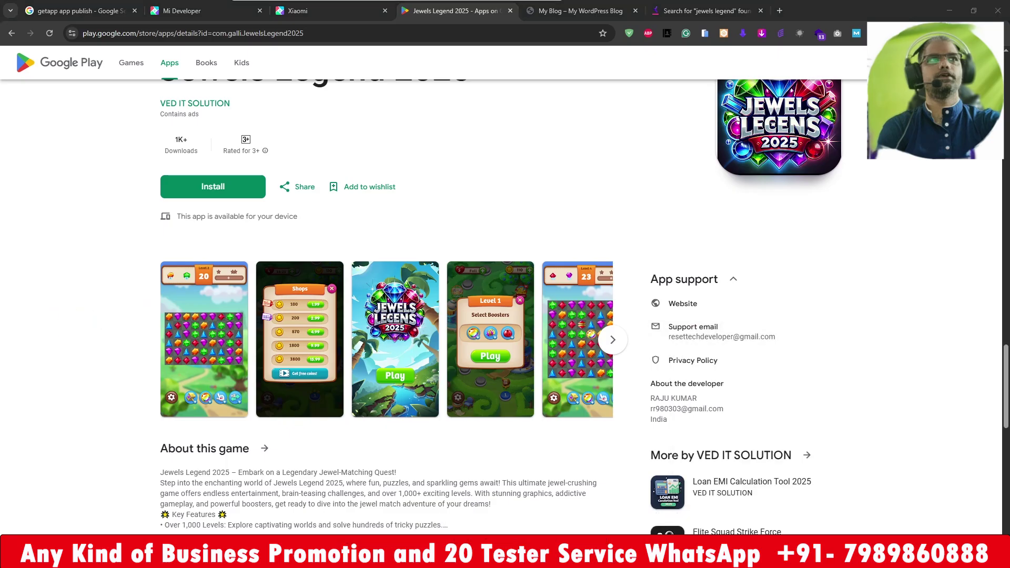
Step: Request the email verification code for the listing and recheck the support email on the Google Play page
{"action": "left_click", "coordinate": [779, 11]}
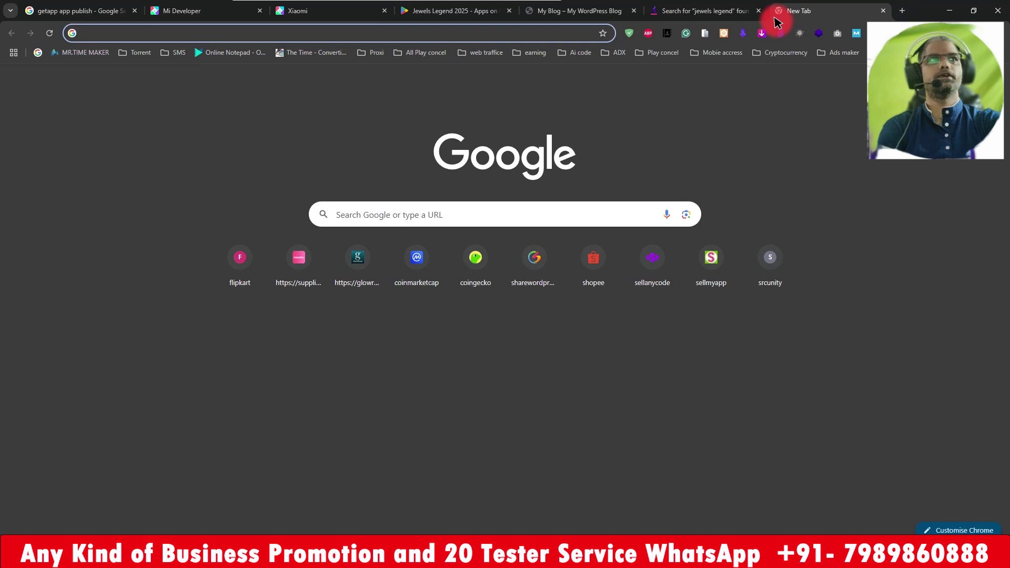
{"action": "left_click", "coordinate": [172, 16]}
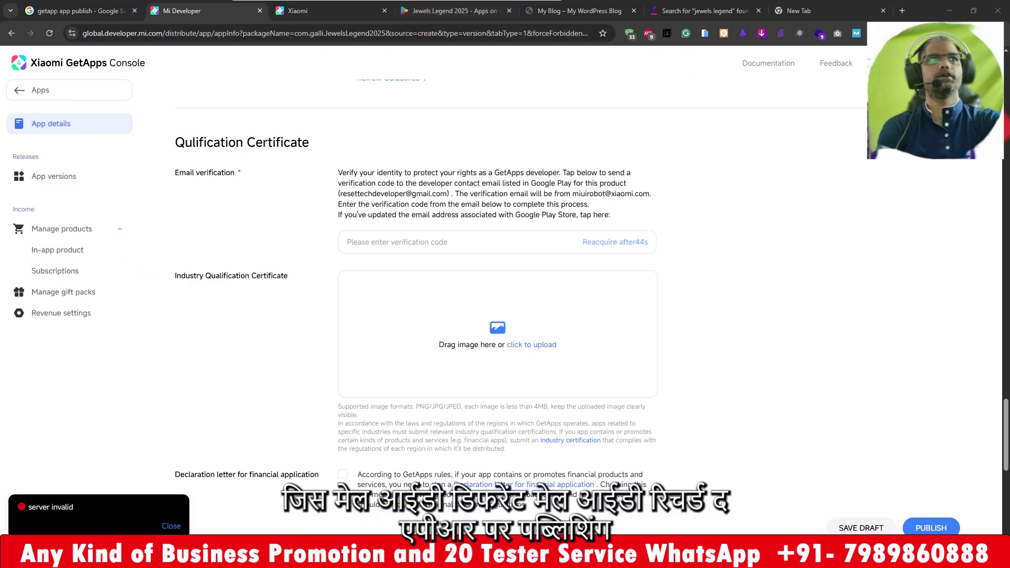
{"action": "left_click", "coordinate": [451, 11]}
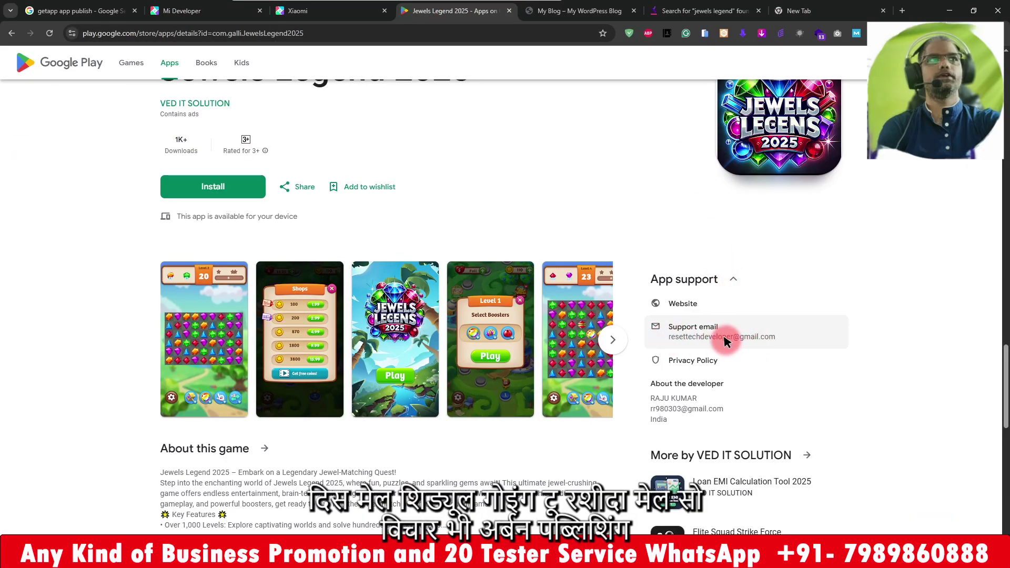
Step: Return to the GetApps listing and enter the emailed verification code in the email verification field
{"action": "left_click", "coordinate": [210, 10]}
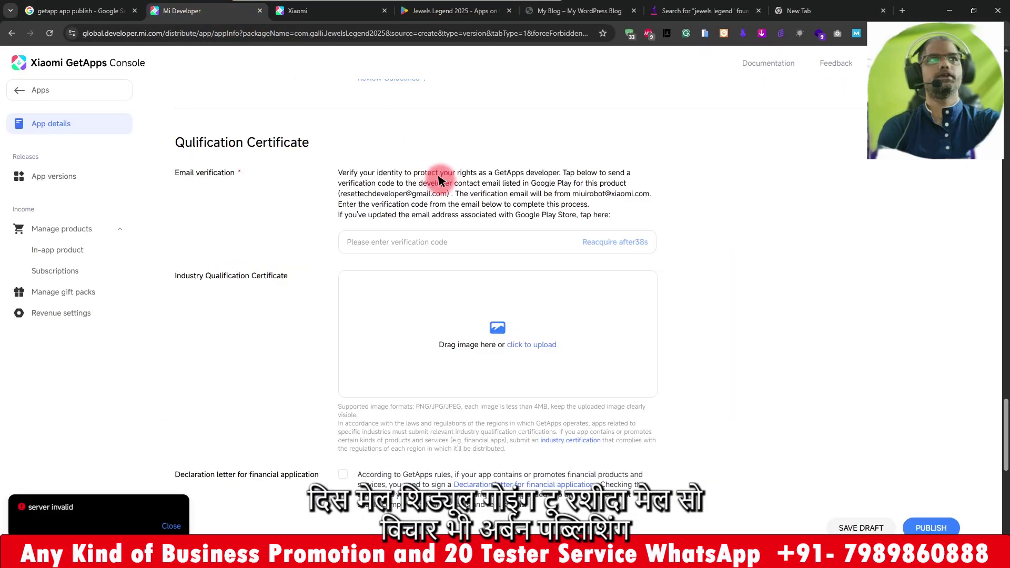
{"action": "left_click", "coordinate": [428, 239]}
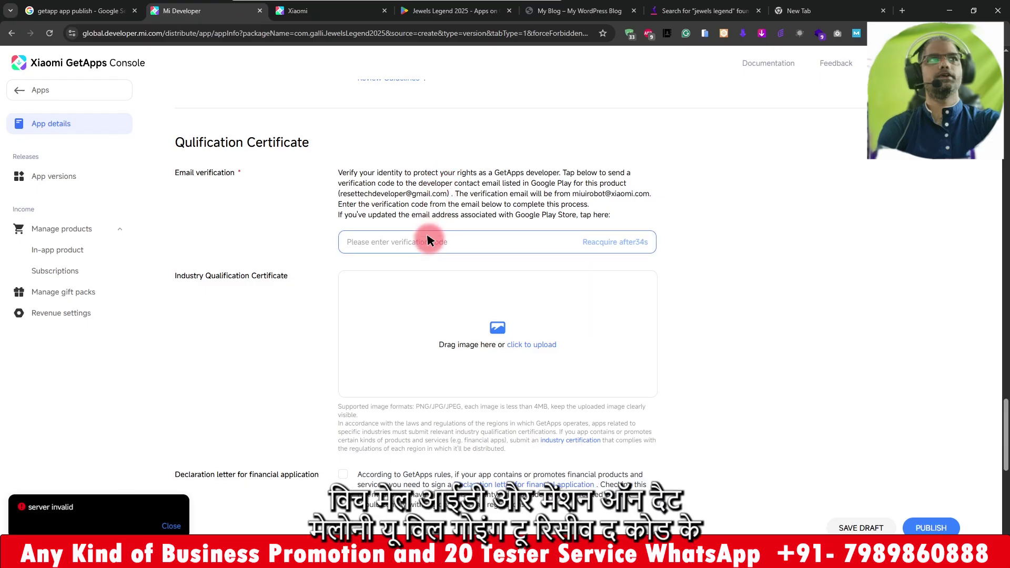
{"action": "key", "text": "ctrl+v"}
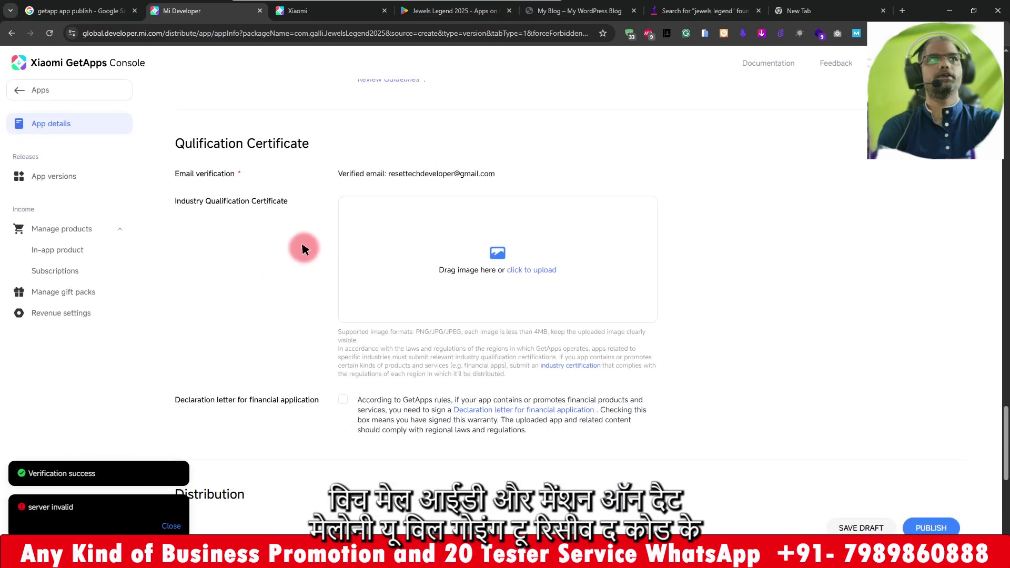
Step: Sign the declaration letter for financial application, leaving the industry qualification certificate without an upload
{"action": "scroll", "coordinate": [300, 248], "scroll_direction": "up", "scroll_amount": 4}
{"action": "scroll", "coordinate": [302, 248], "scroll_direction": "down", "scroll_amount": 3}
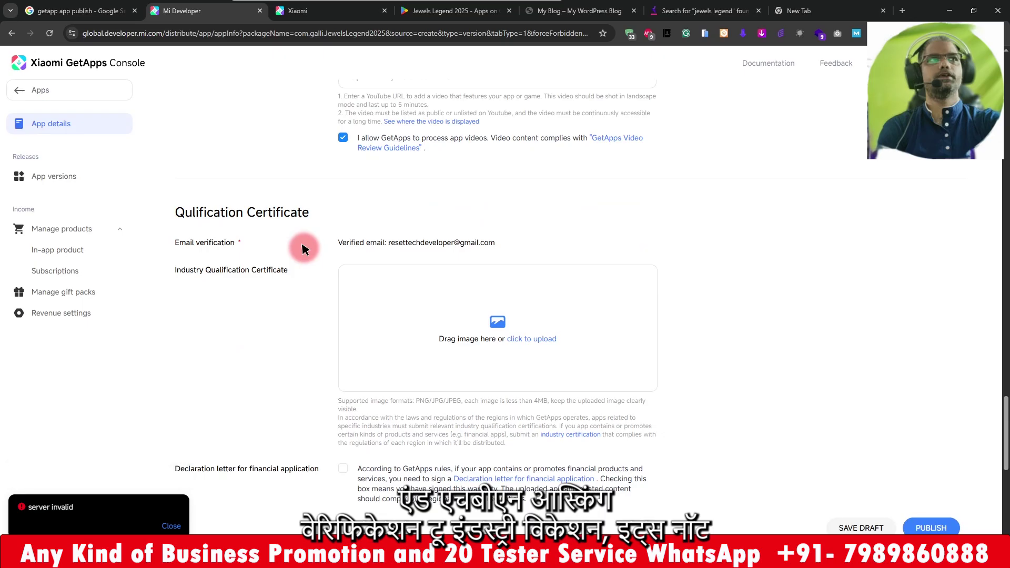
{"action": "scroll", "coordinate": [302, 249], "scroll_direction": "down", "scroll_amount": 2}
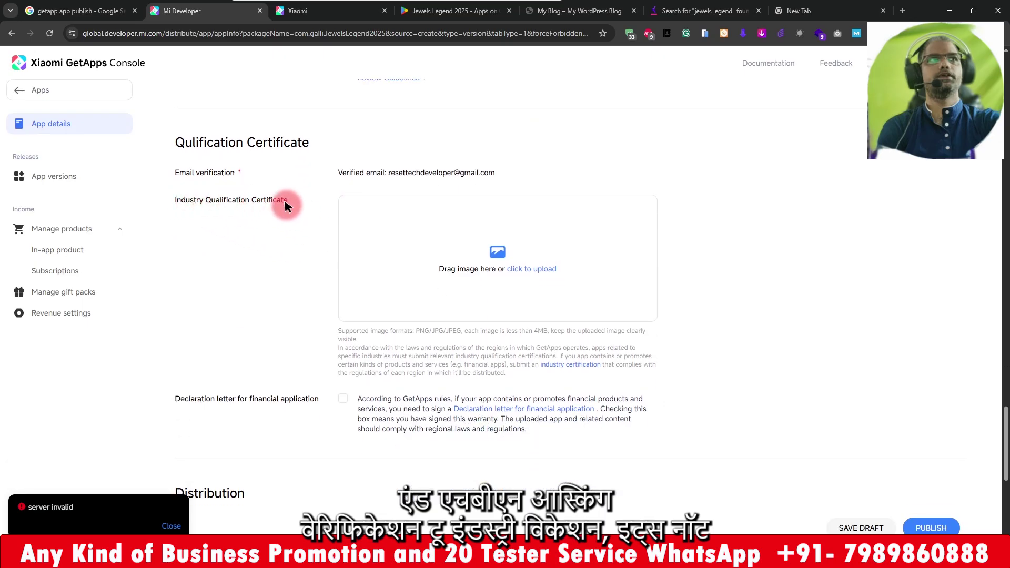
{"action": "double_click", "coordinate": [238, 172]}
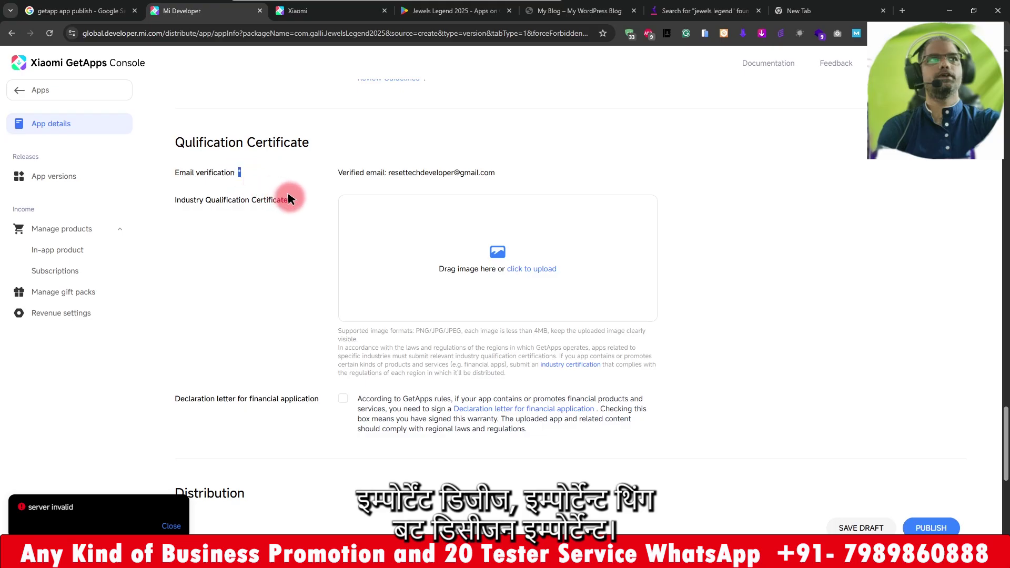
{"action": "left_click_drag", "start_coordinate": [279, 201], "coordinate": [176, 200]}
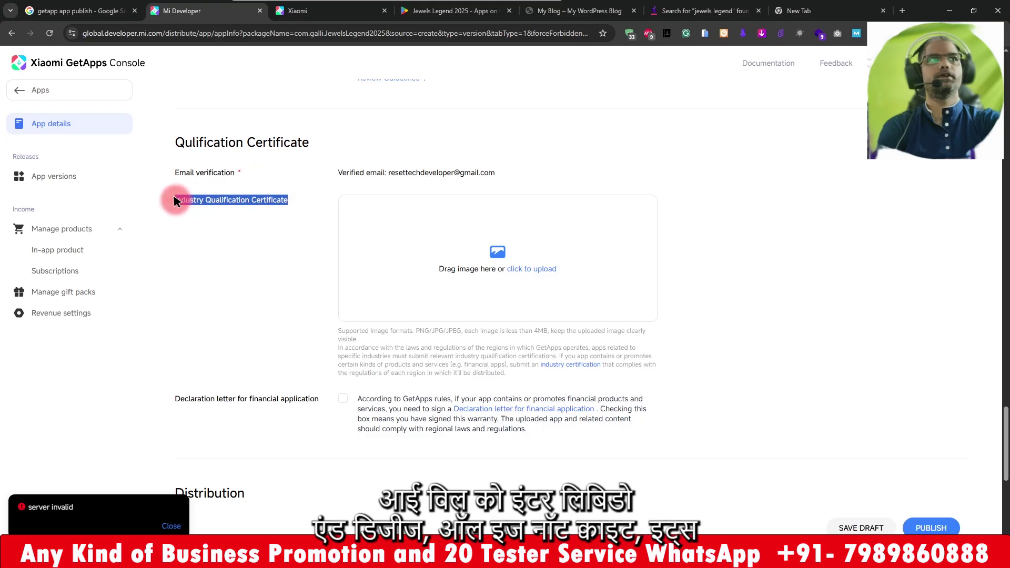
{"action": "left_click_drag", "start_coordinate": [326, 402], "coordinate": [241, 426]}
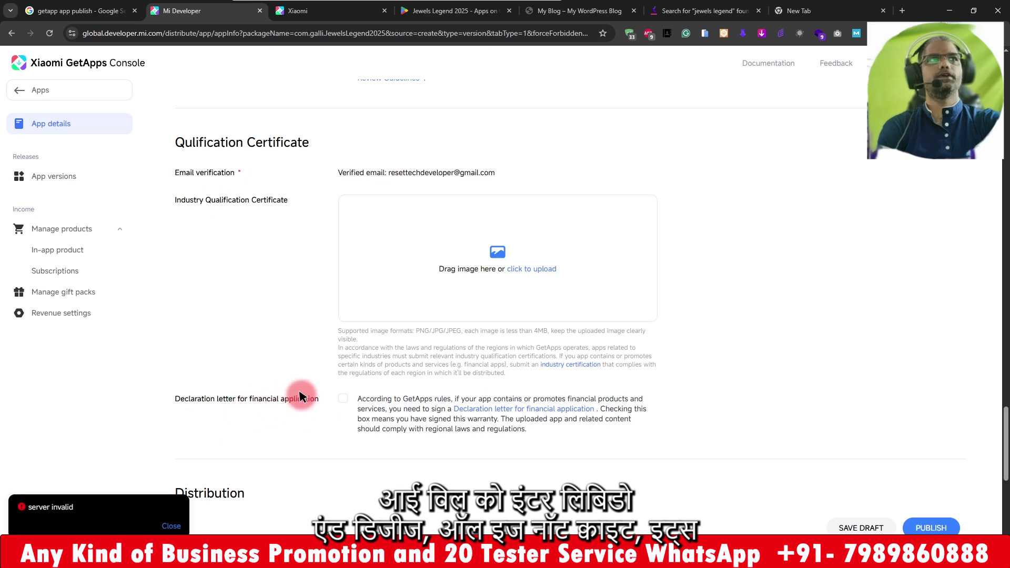
{"action": "scroll", "coordinate": [297, 394], "scroll_direction": "down", "scroll_amount": 4}
{"action": "left_click", "coordinate": [342, 188]}
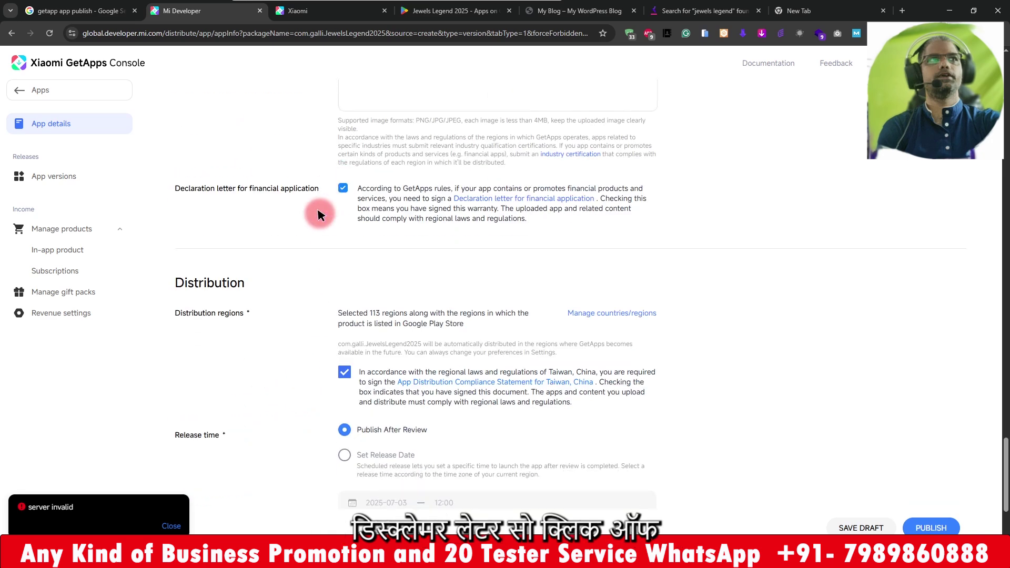
Step: Review the distribution settings and the rest of the listing, and submit Jewels Legend 2025 for publication
{"action": "scroll", "coordinate": [289, 247], "scroll_direction": "down", "scroll_amount": 3}
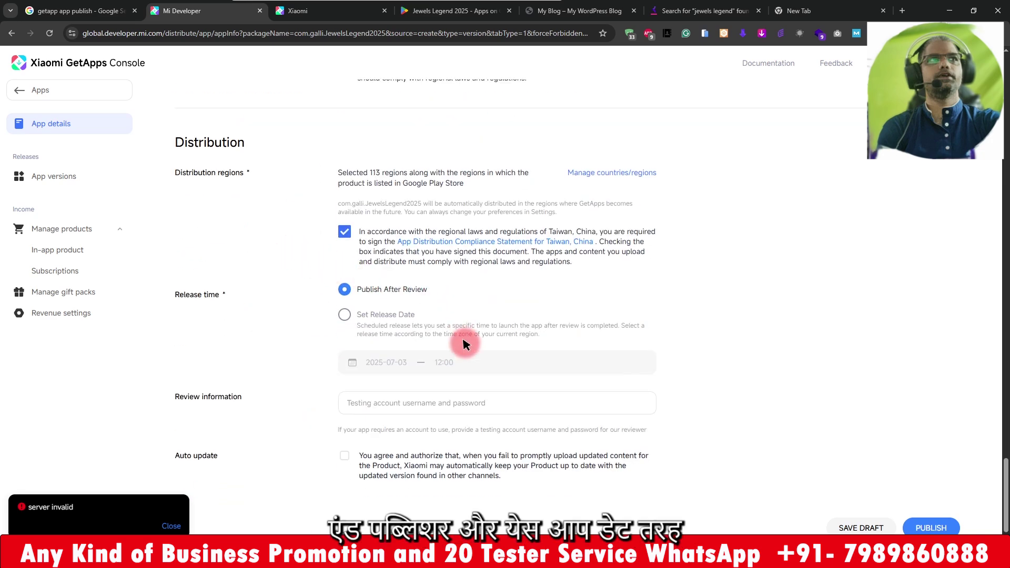
{"action": "scroll", "coordinate": [462, 342], "scroll_direction": "down", "scroll_amount": 1}
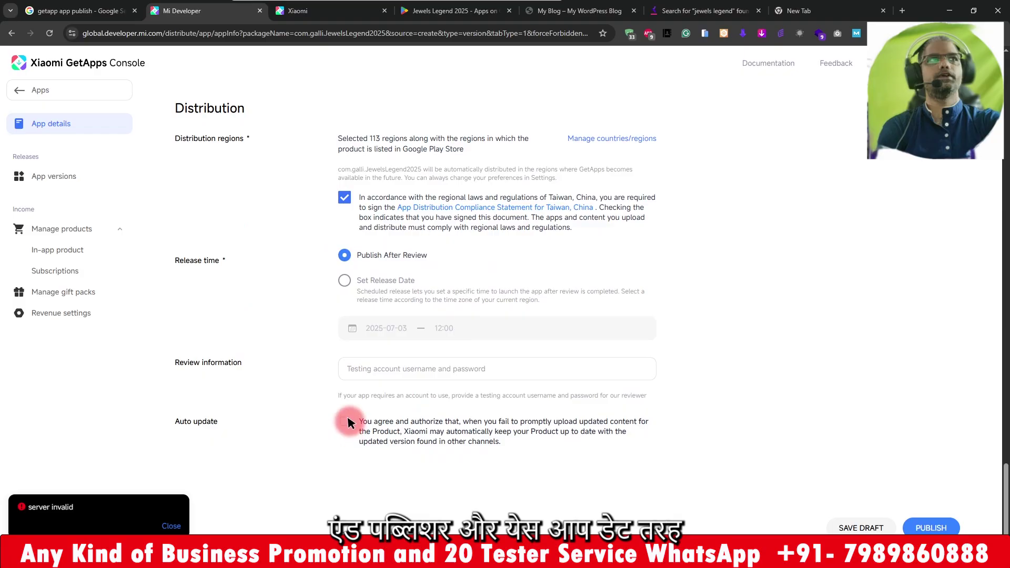
{"action": "scroll", "coordinate": [721, 387], "scroll_direction": "up", "scroll_amount": 10}
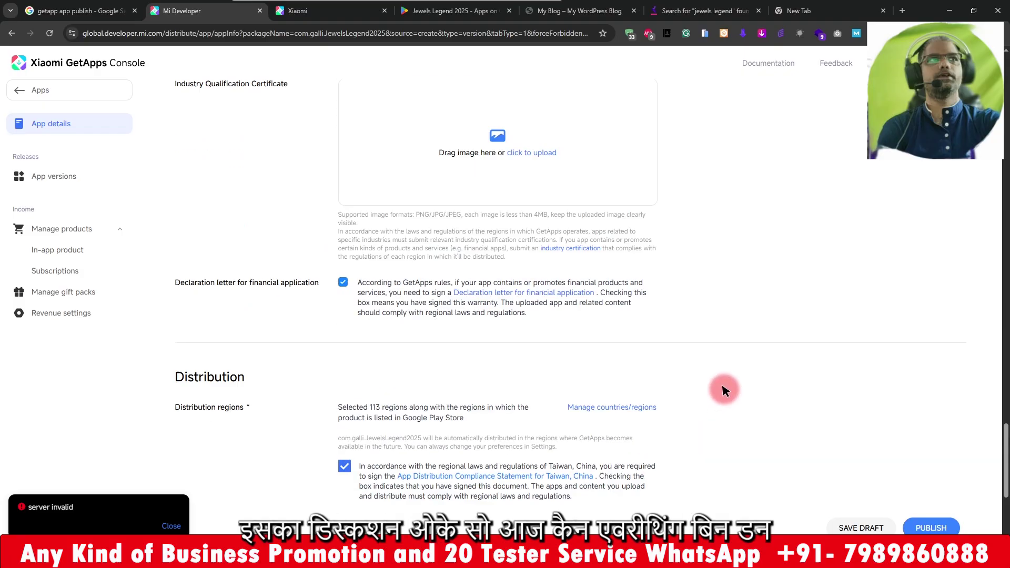
{"action": "scroll", "coordinate": [723, 389], "scroll_direction": "up", "scroll_amount": 15}
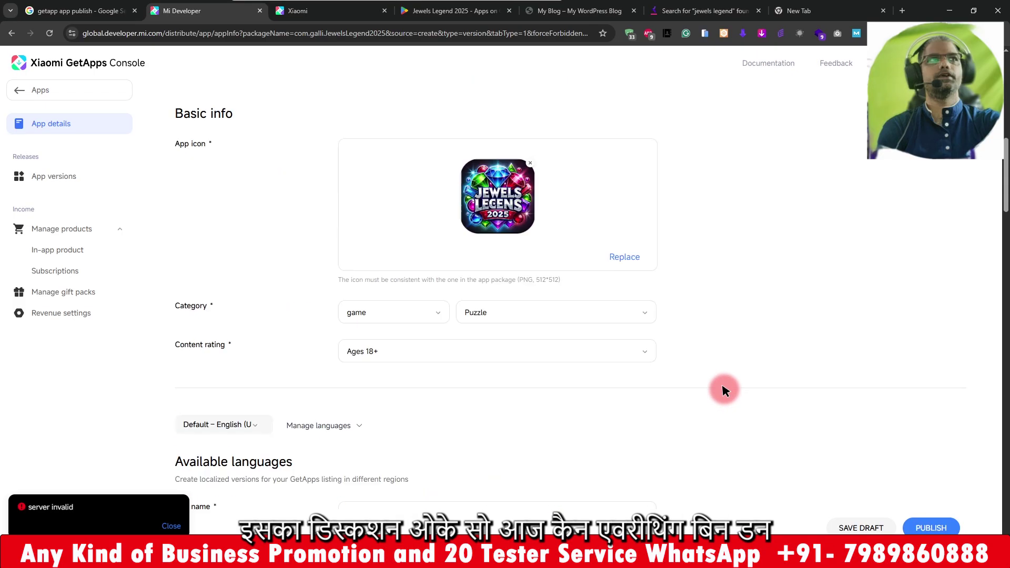
{"action": "scroll", "coordinate": [680, 371], "scroll_direction": "up", "scroll_amount": 10}
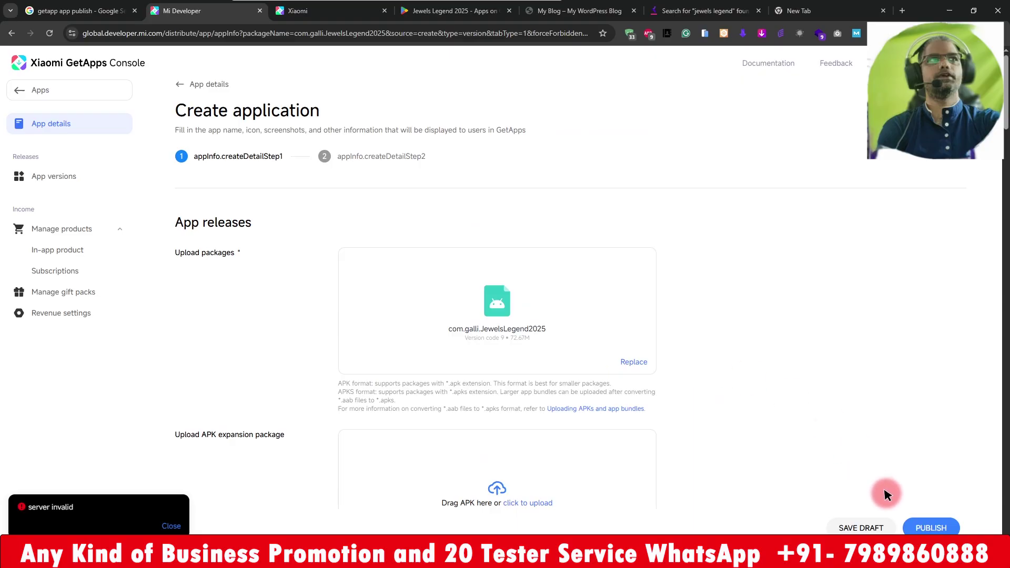
{"action": "left_click", "coordinate": [930, 528]}
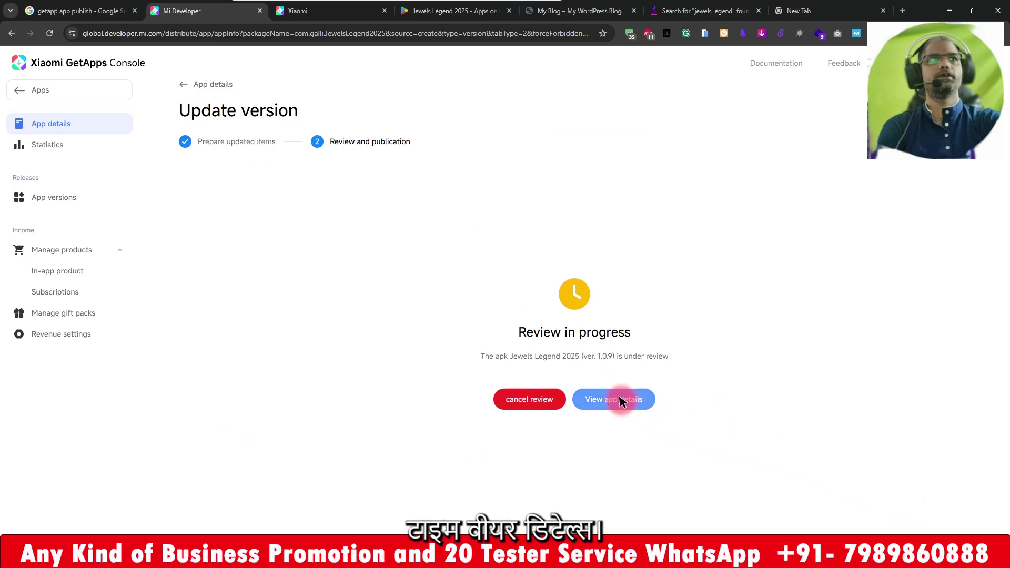
Step: Check the review status of Jewels Legend 2025 in its app details and in the refreshed list of all apps
{"action": "left_click", "coordinate": [621, 401]}
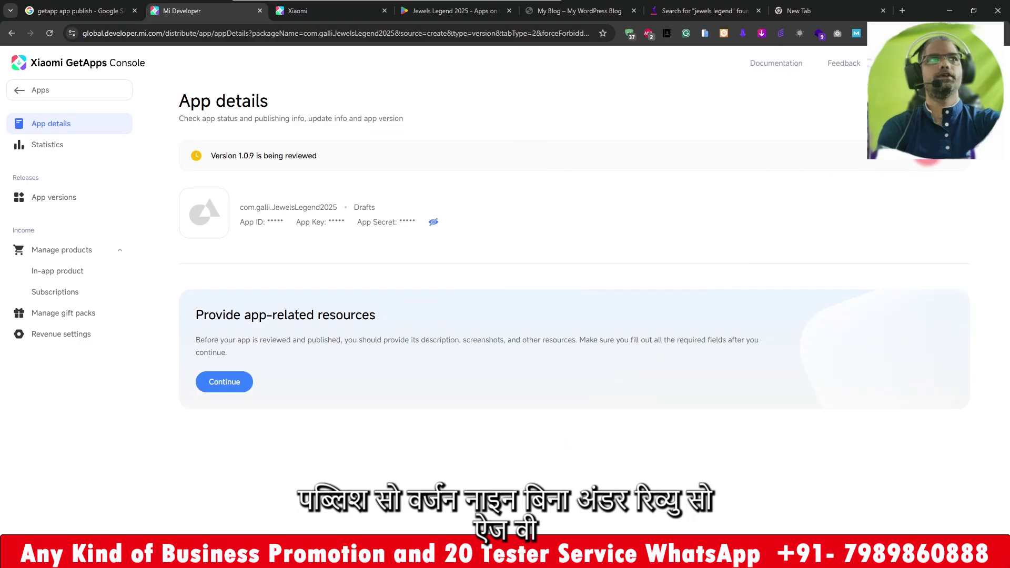
{"action": "left_click_drag", "start_coordinate": [199, 157], "coordinate": [316, 155]}
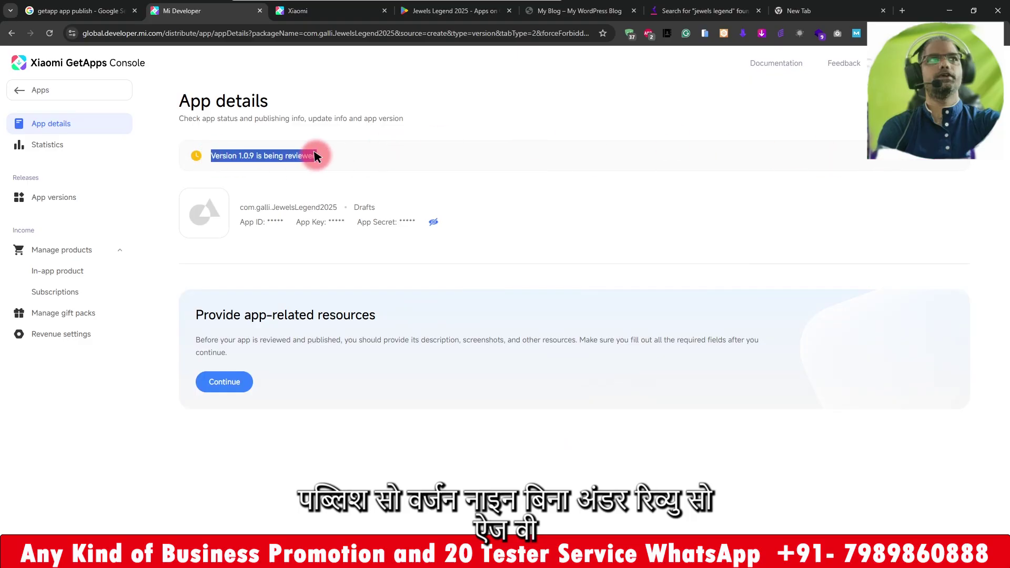
{"action": "left_click", "coordinate": [35, 92]}
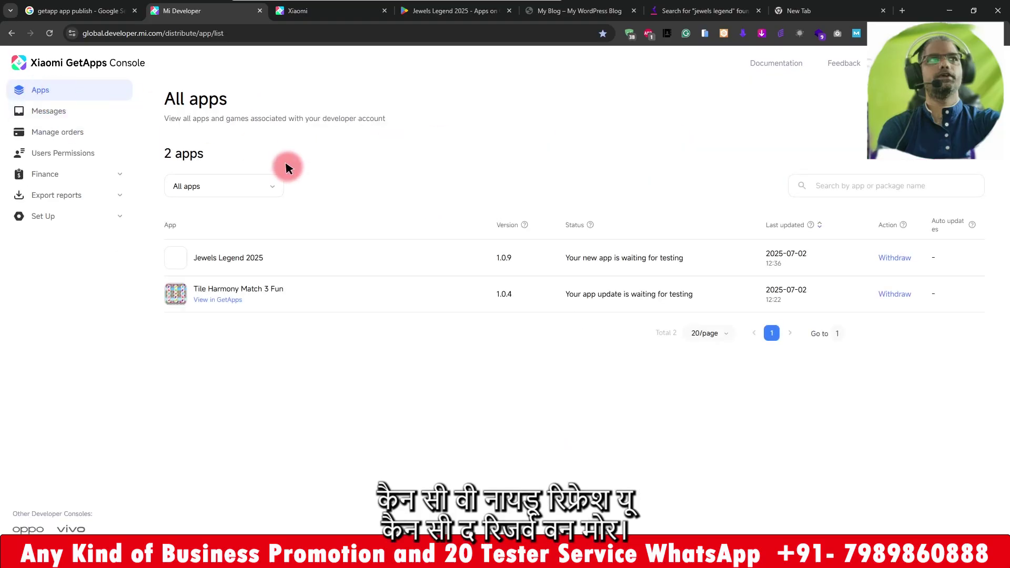
{"action": "left_click", "coordinate": [50, 34]}
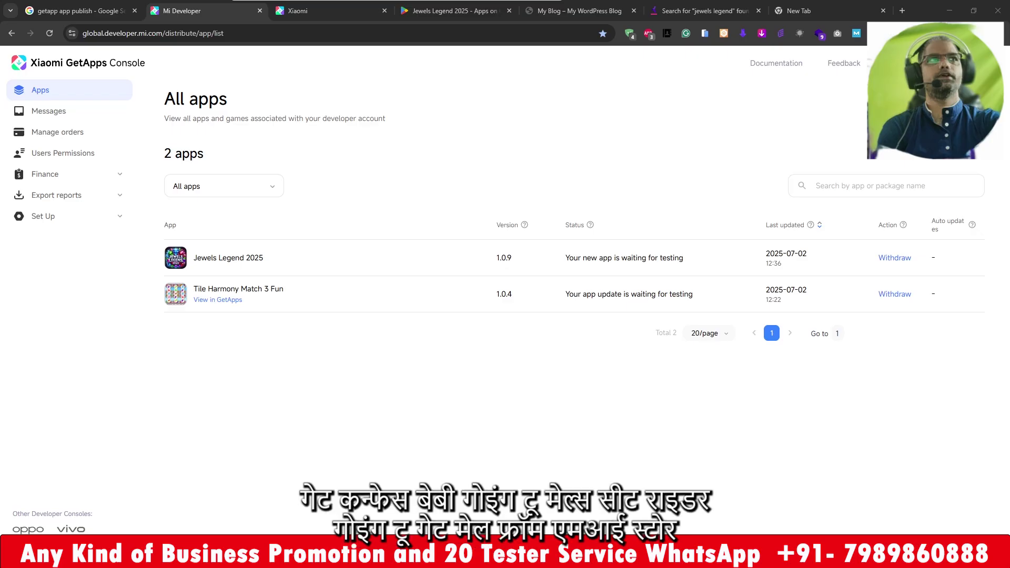
Step: Switch to Gmail to examine Xiaomi's developer email verification message, and return to the GetApps app list
{"action": "key", "text": "alt+Tab"}
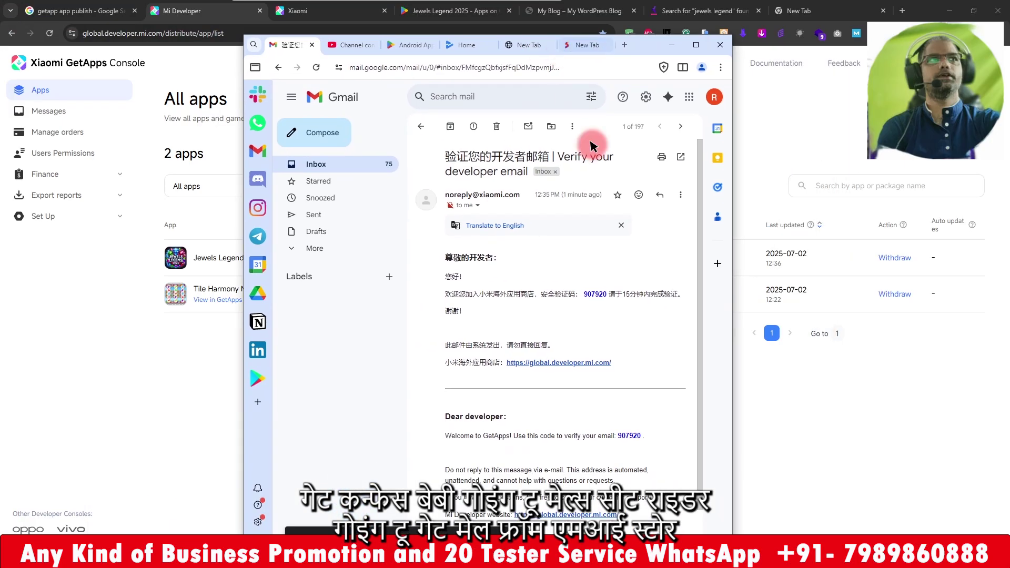
{"action": "left_click", "coordinate": [696, 45]}
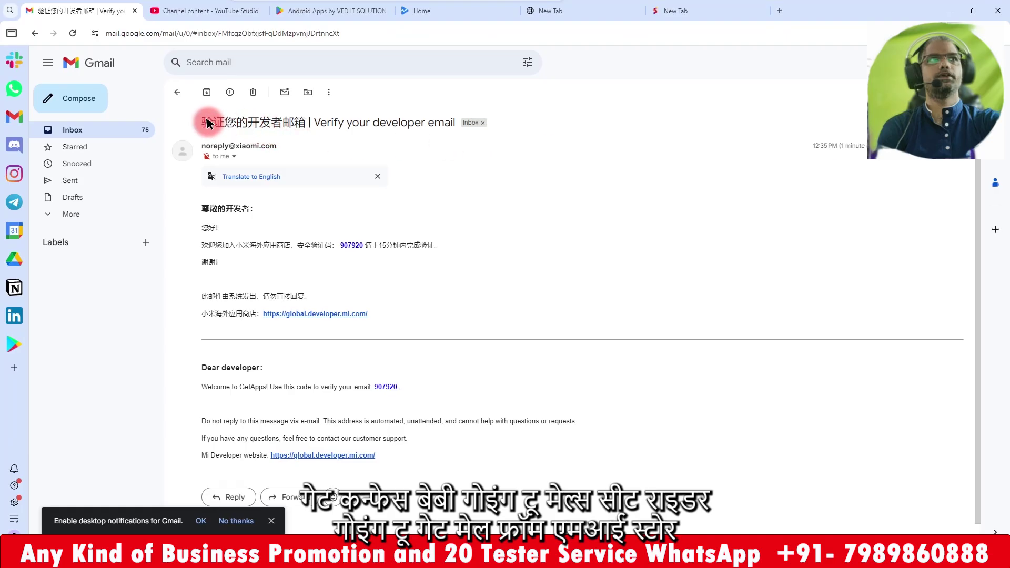
{"action": "left_click_drag", "start_coordinate": [202, 122], "coordinate": [423, 123]}
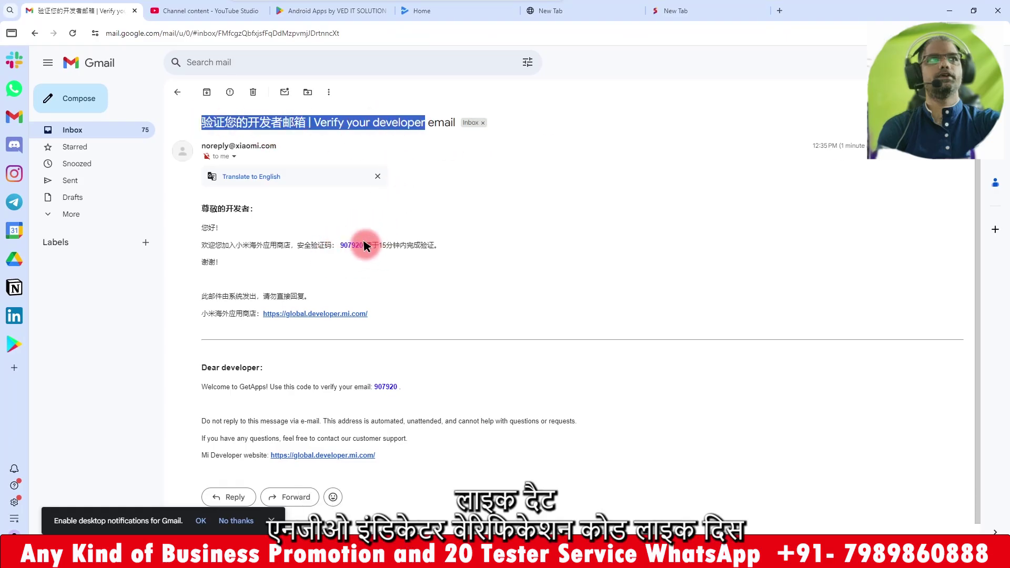
{"action": "double_click", "coordinate": [815, 14]}
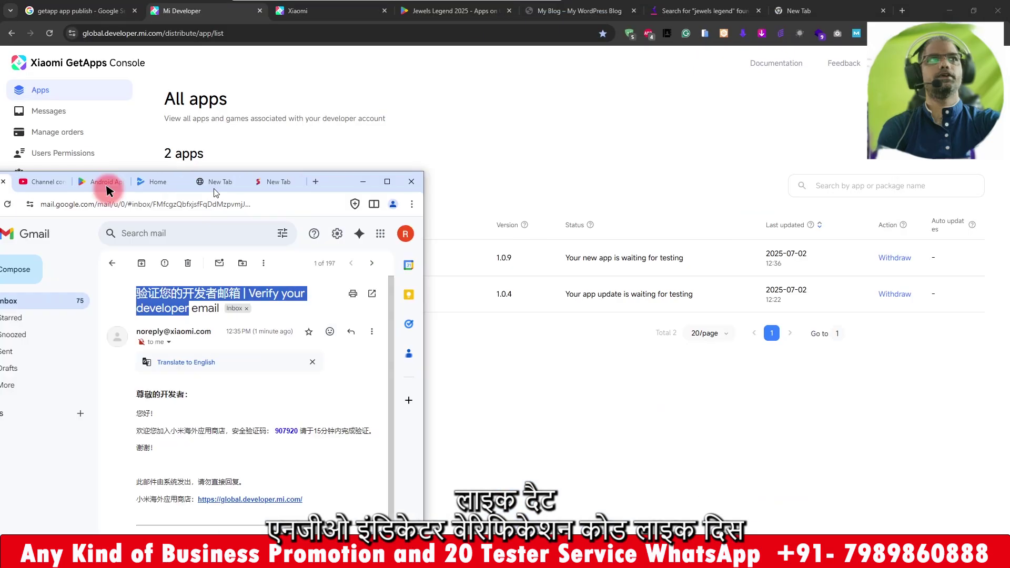
{"action": "key", "text": "alt+Tab"}
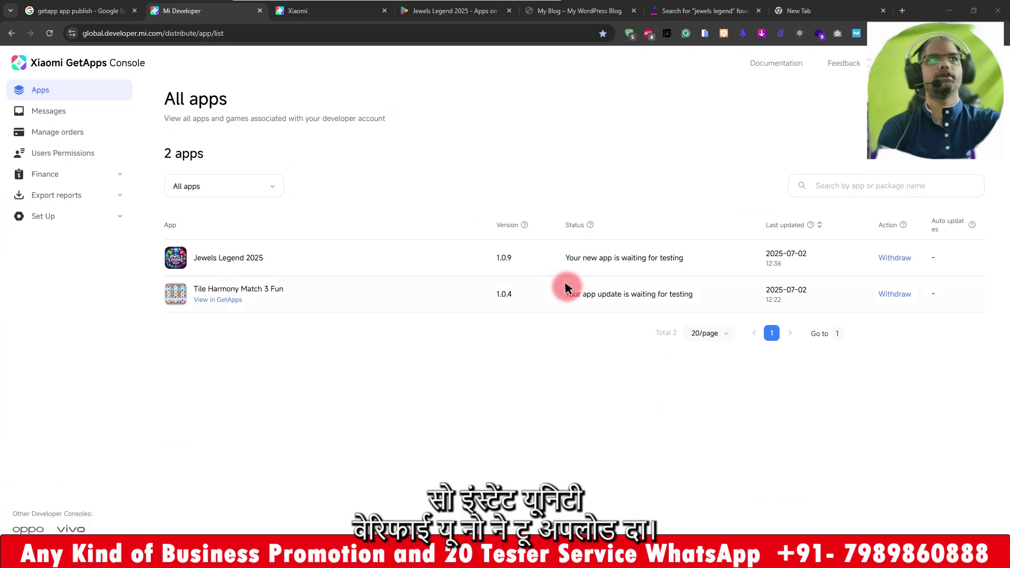